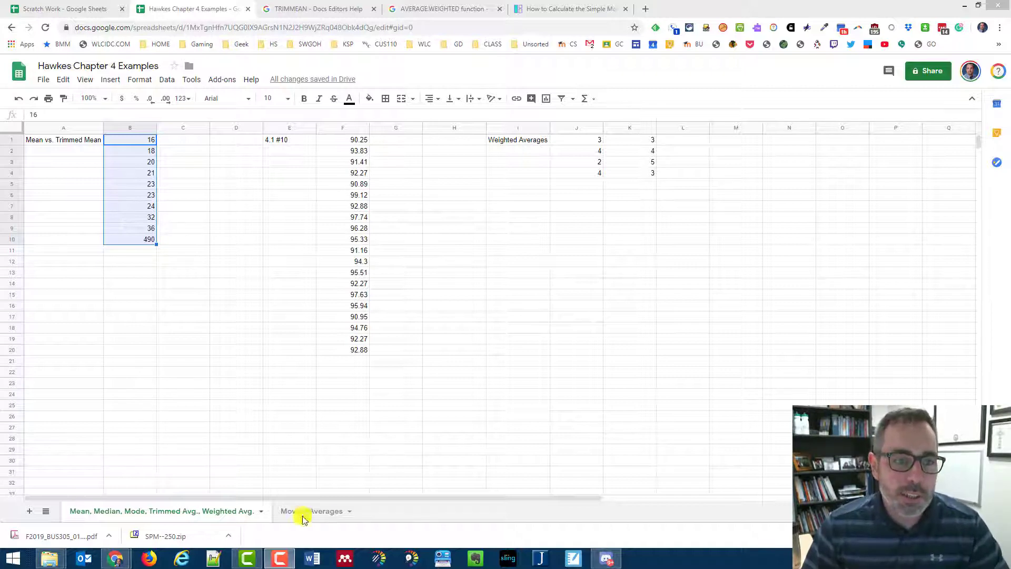
left_click(176, 194)
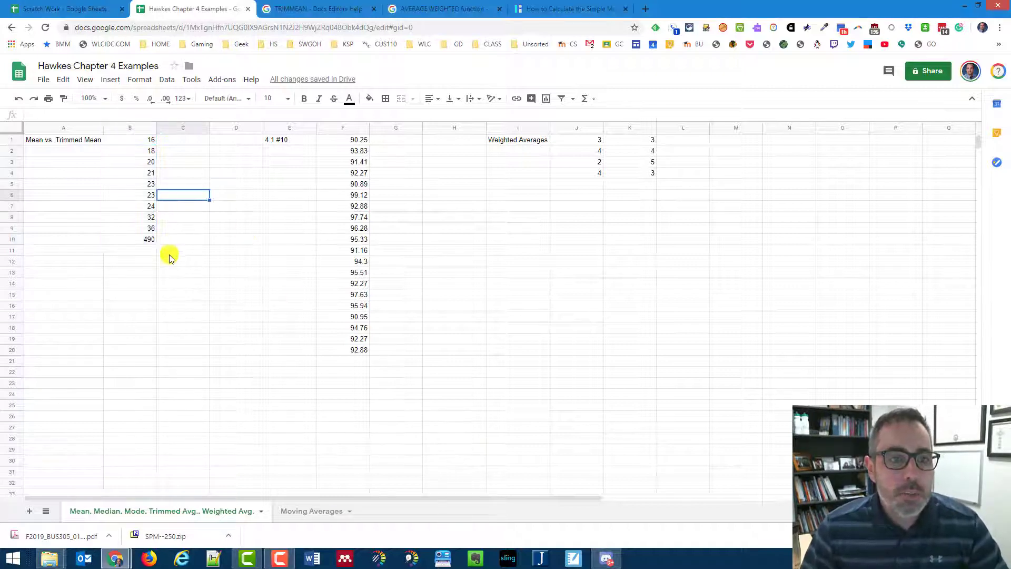
left_click(185, 141)
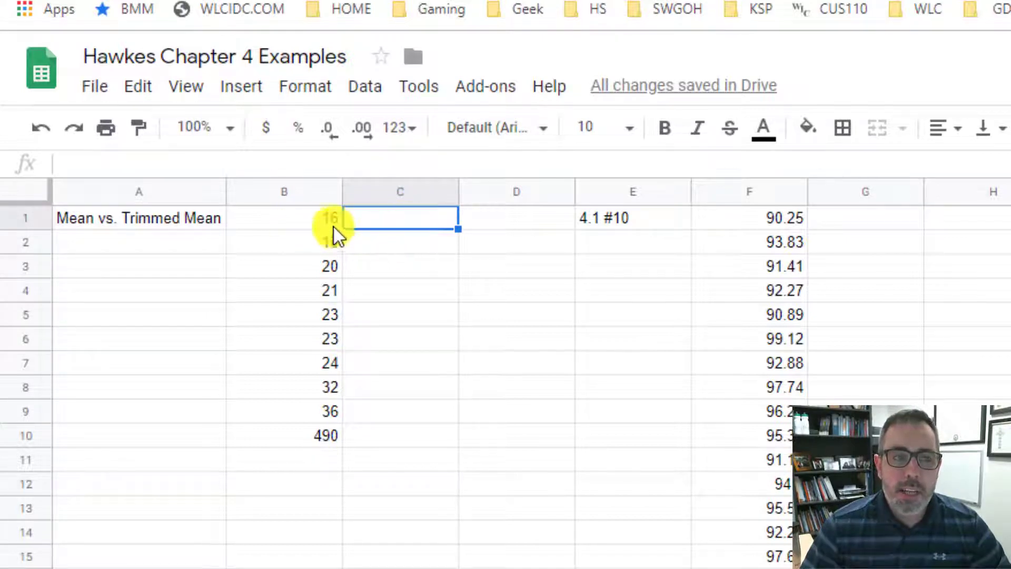
left_click_drag(333, 220, 316, 439)
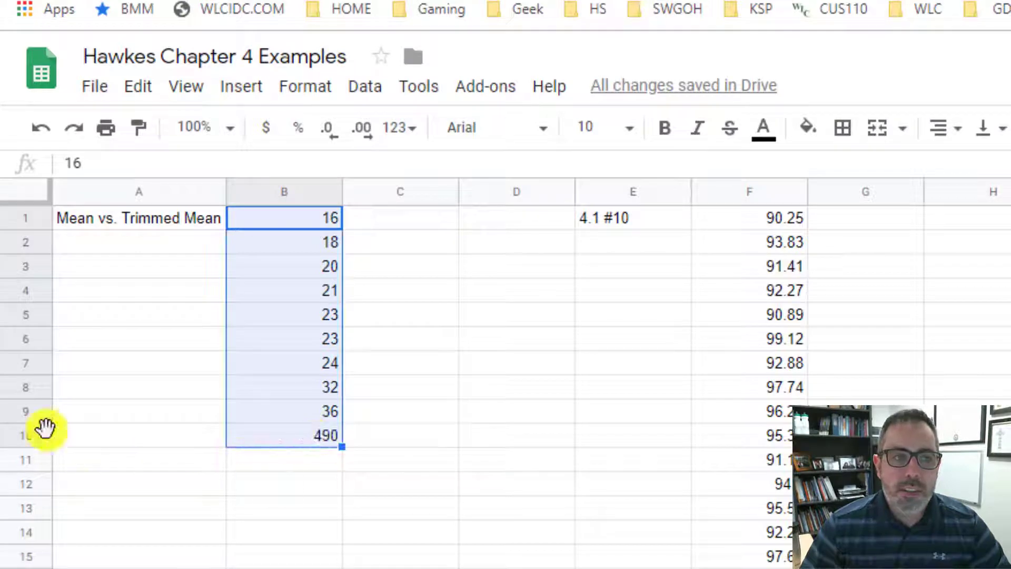
left_click_drag(316, 222, 305, 444)
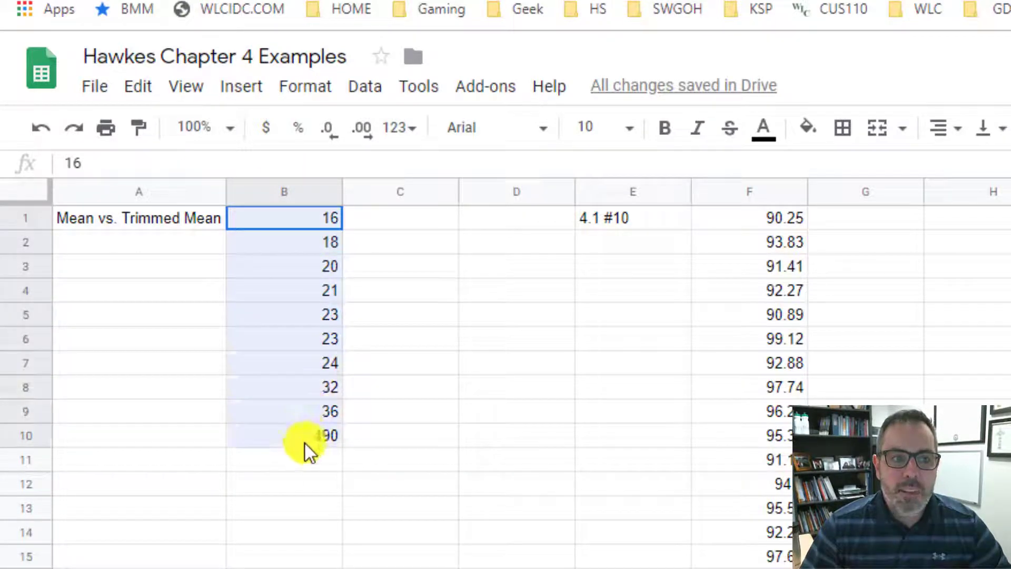
Calculate the total of B1:B10 in cell C1 with the SUM function
left_click(399, 221)
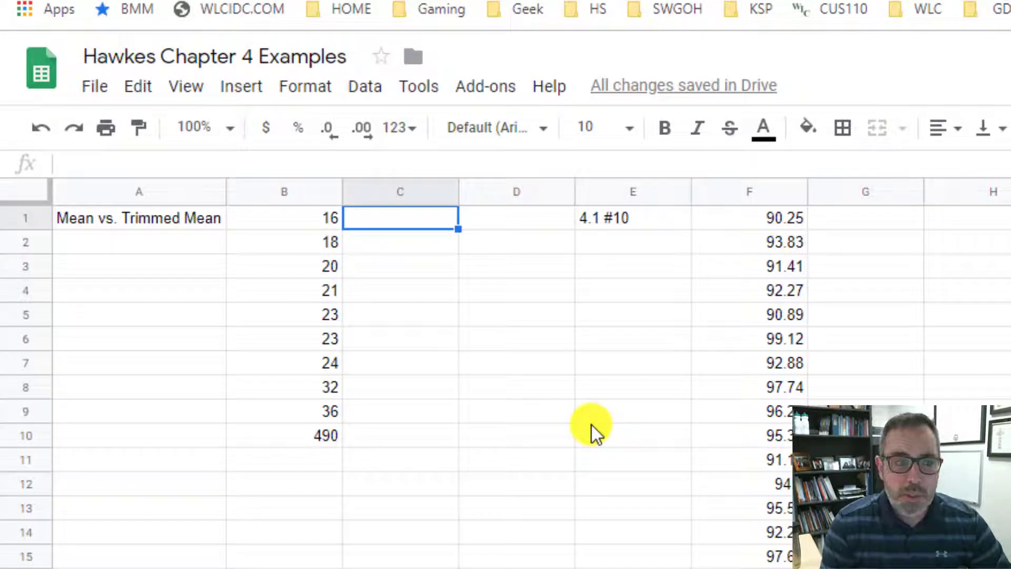
type("=sum")
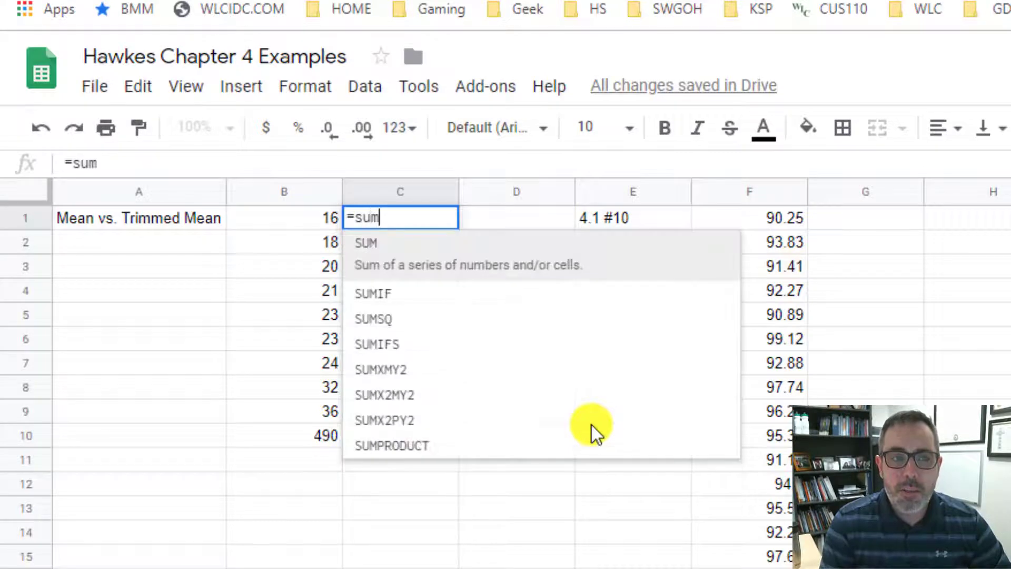
type("(")
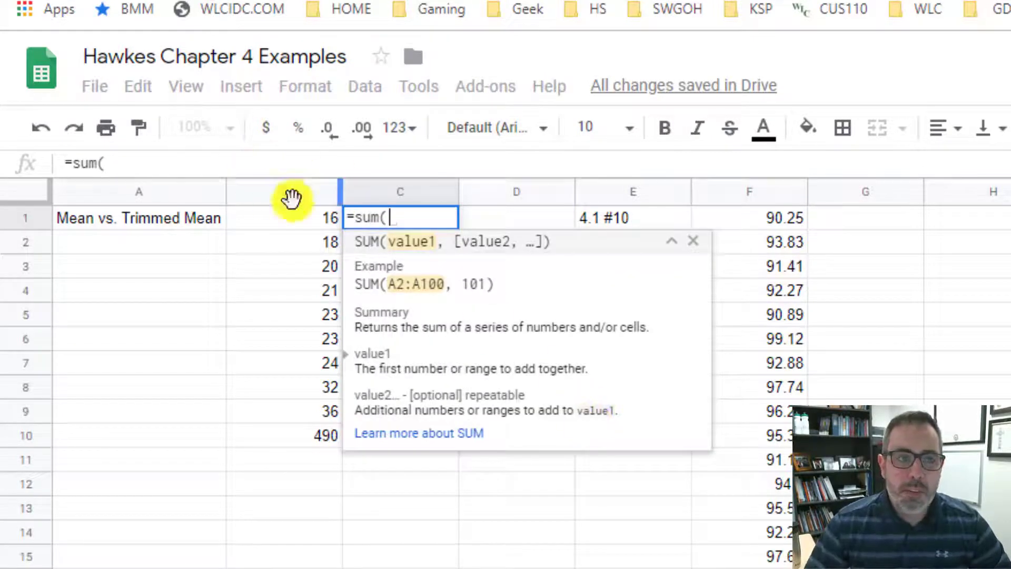
left_click_drag(316, 225, 312, 440)
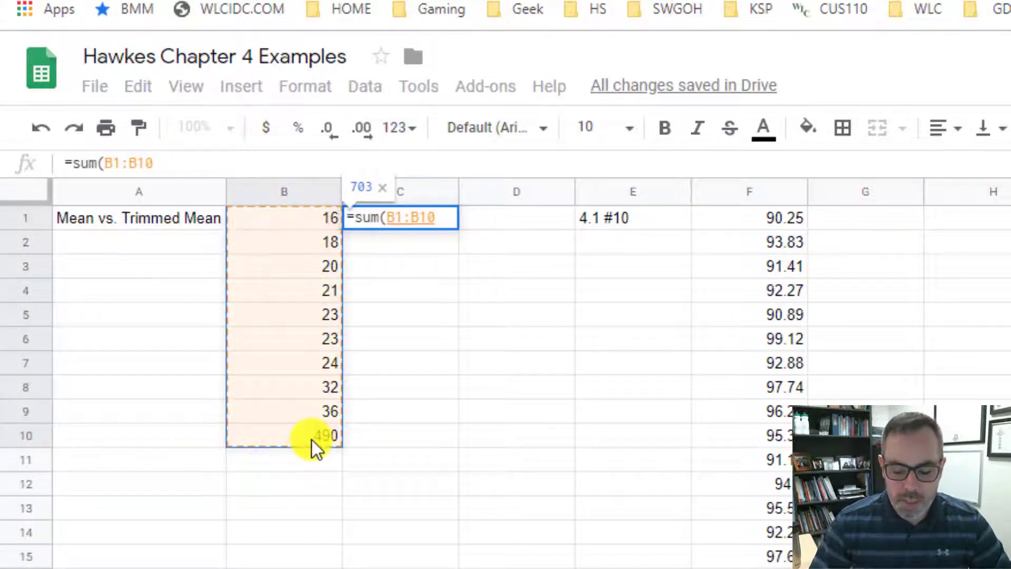
key("Return")
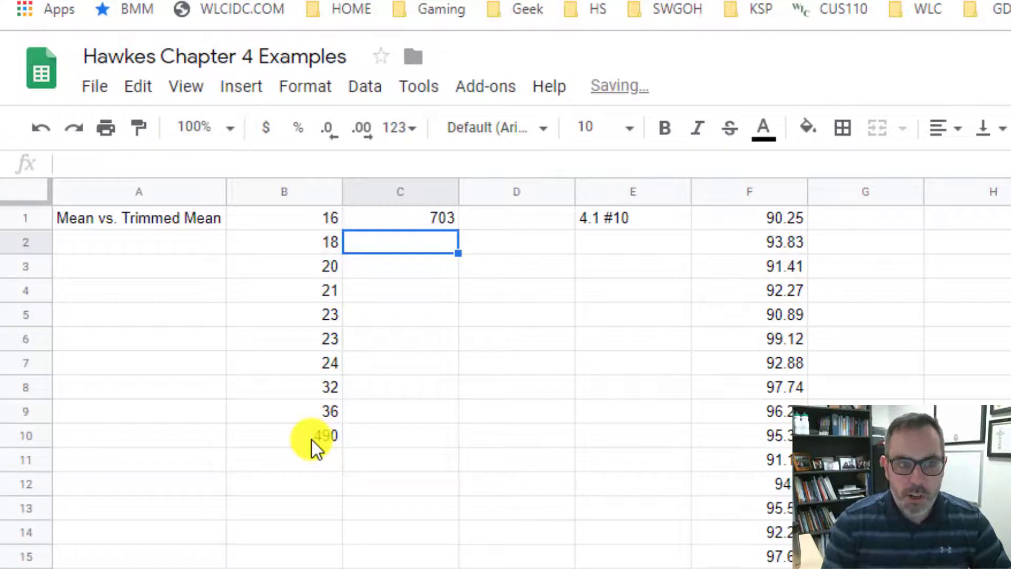
Count the numeric values in B1:B10 in cell C2 with the COUNT function
type("=count(")
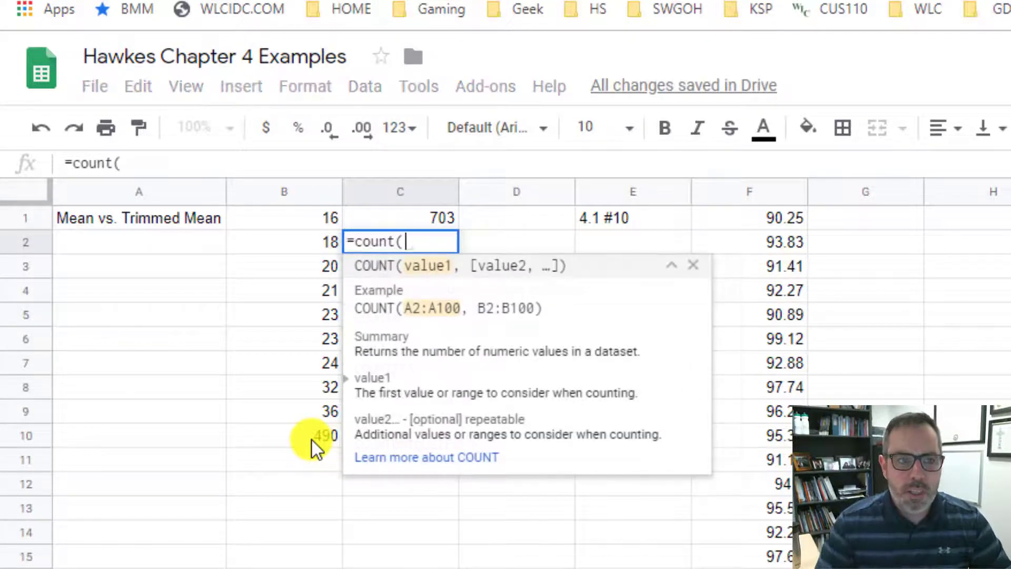
left_click_drag(327, 226, 307, 419)
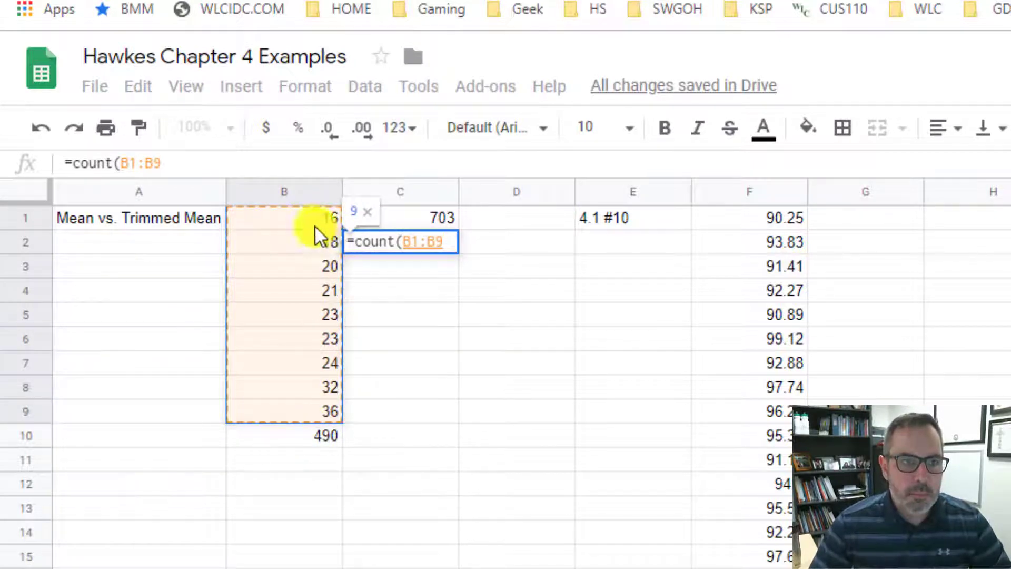
left_click_drag(315, 228, 320, 451)
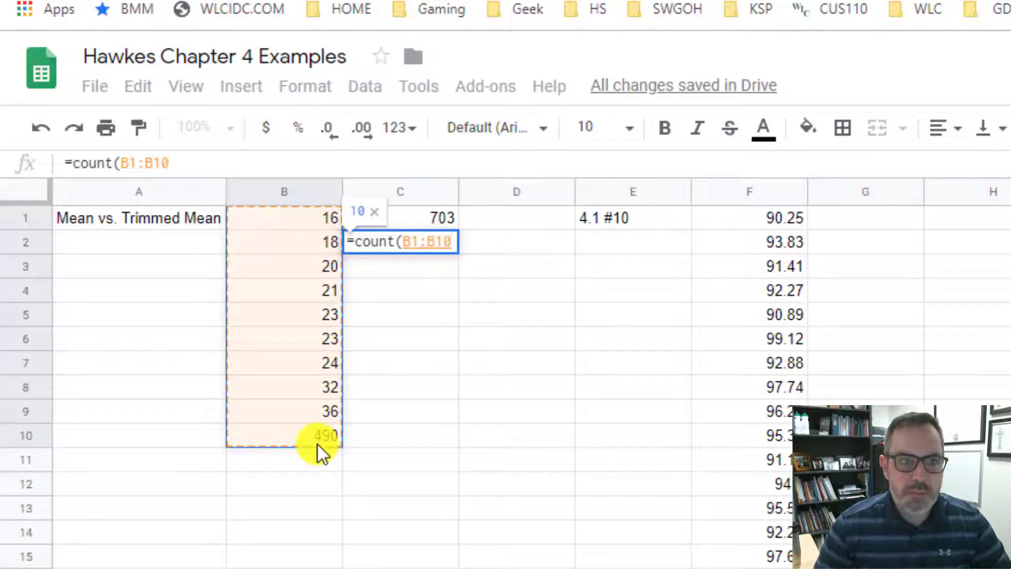
key("Return")
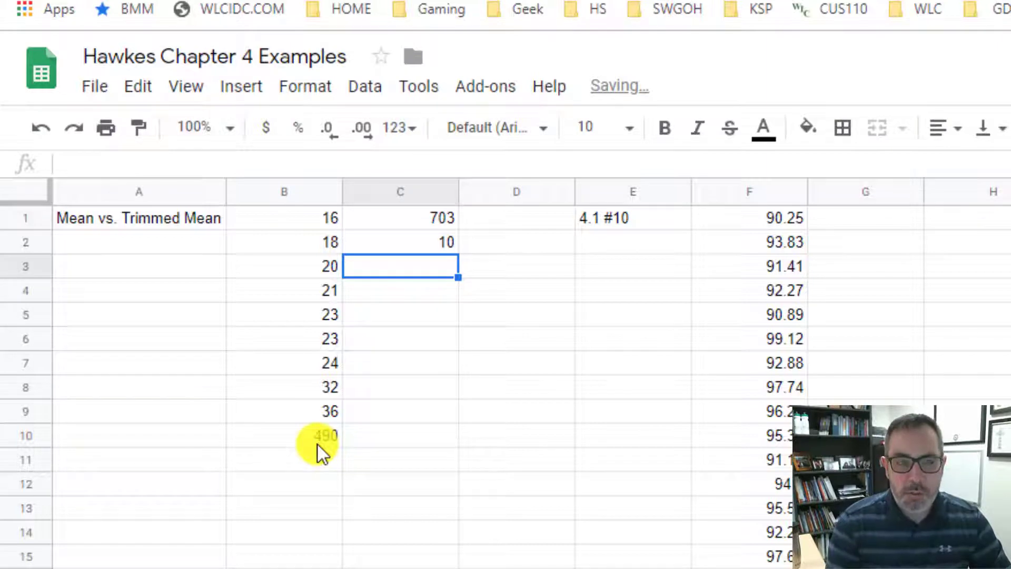
Calculate the mean in cell C3 by dividing the sum by the count with =C1/C2
type("=")
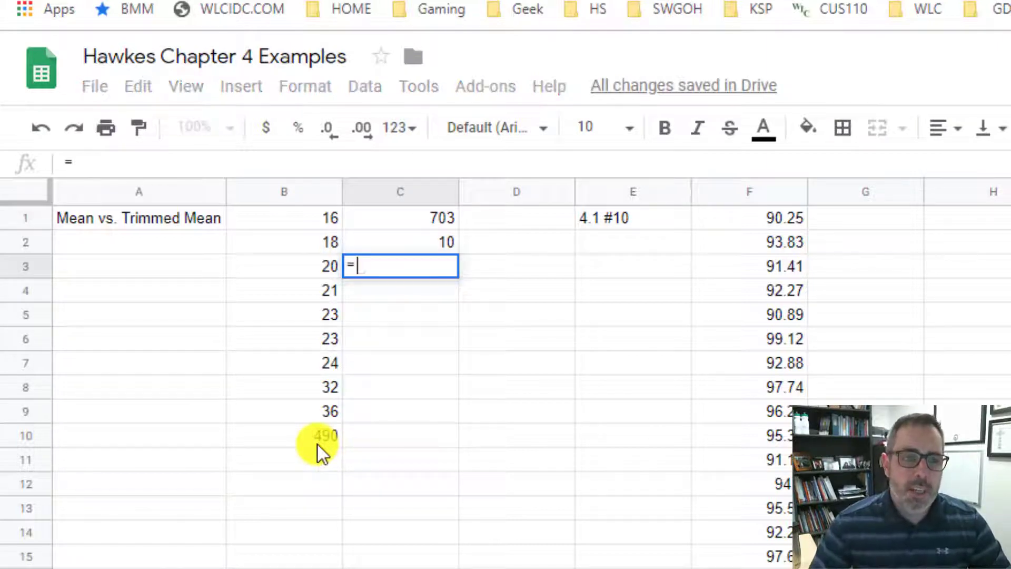
left_click(433, 227)
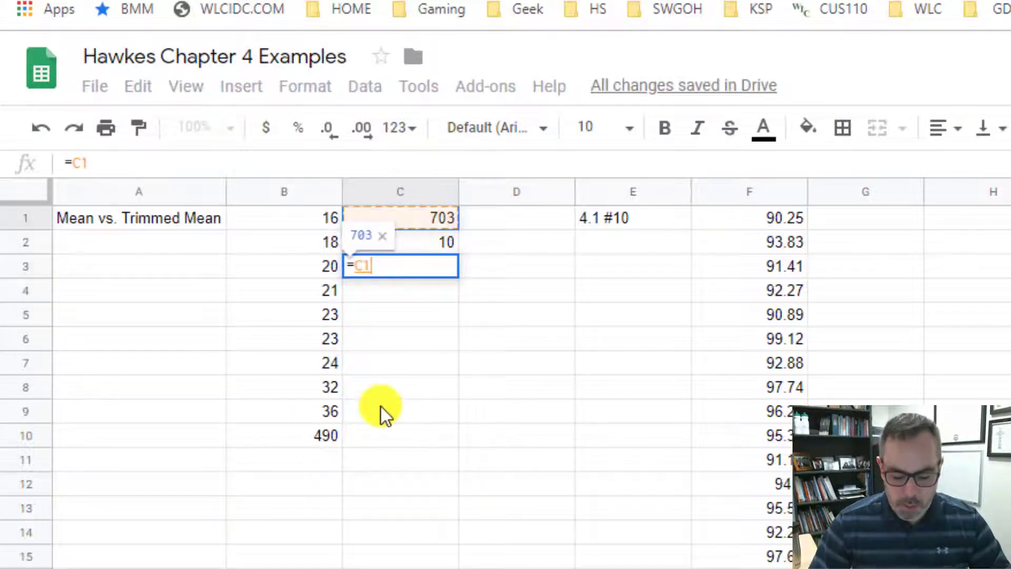
type("/")
left_click(439, 243)
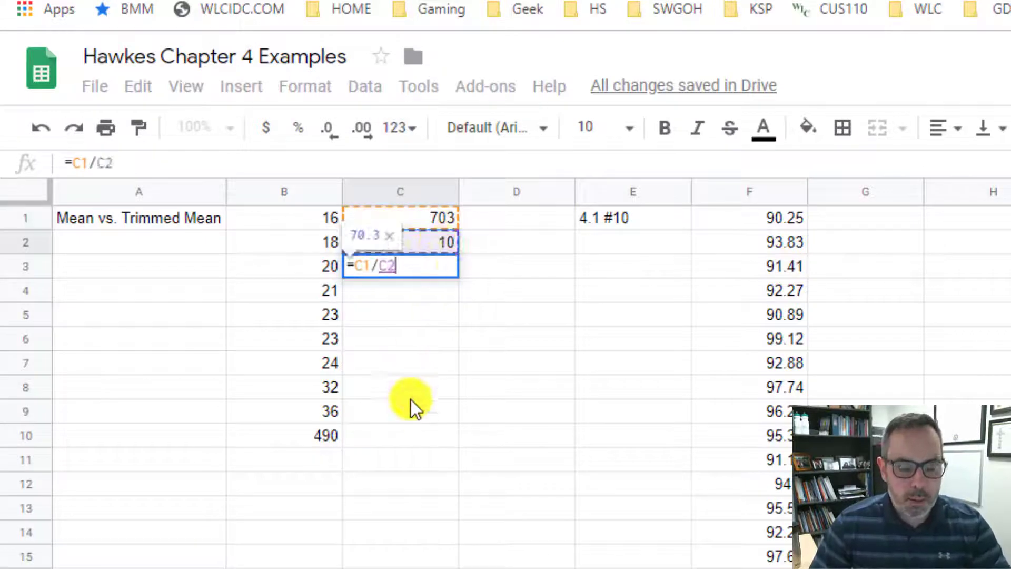
key("Return")
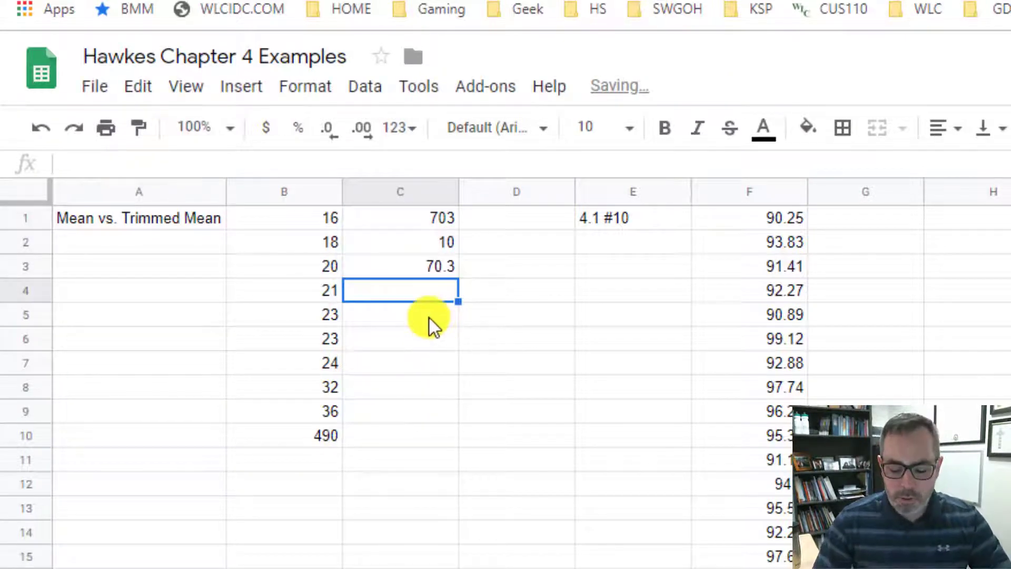
Calculate the mean of column B in cell C4 with the single formula =sum(b:b)/count(b:b)
type("=sum")
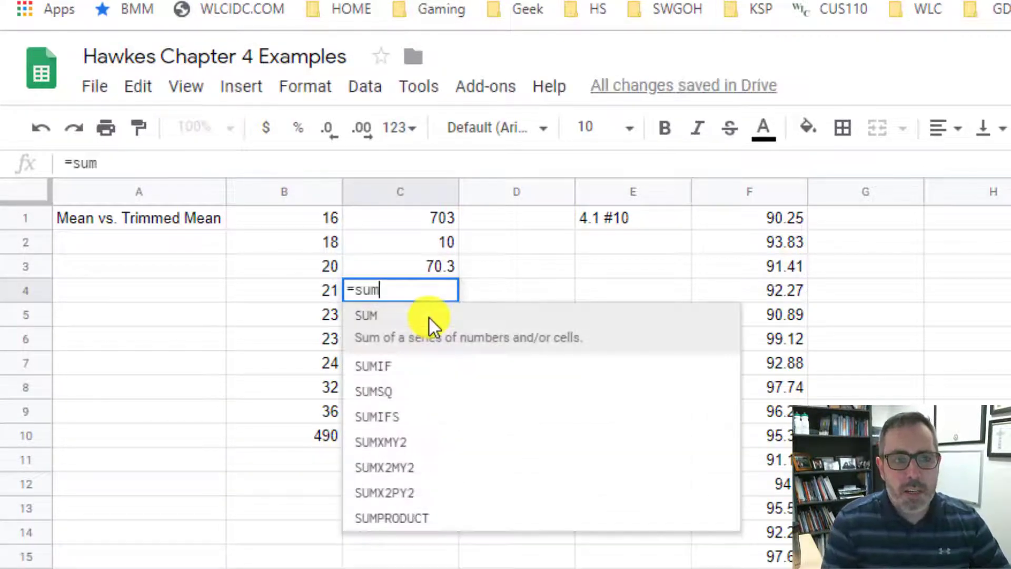
type("(b:b,")
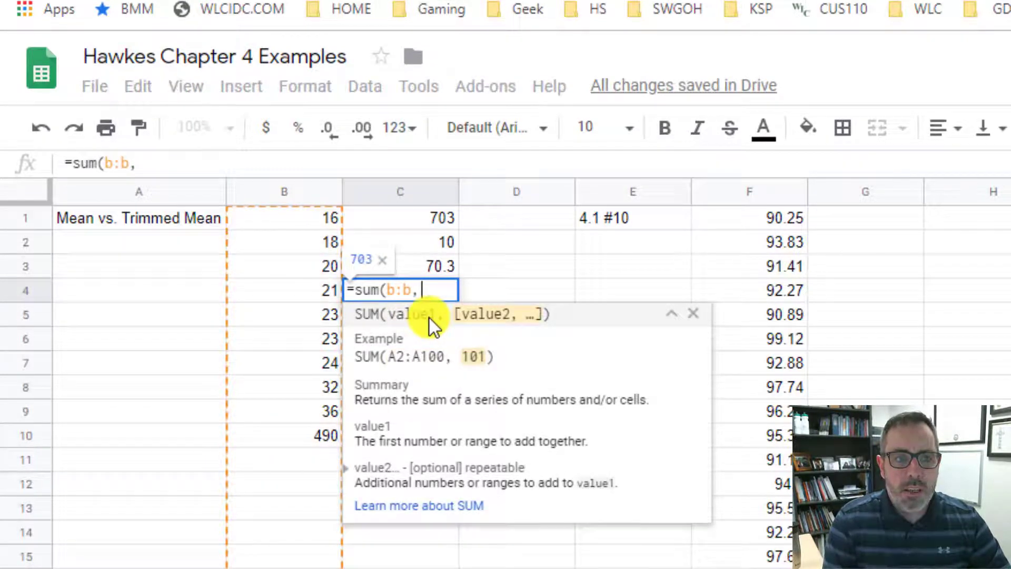
key("BackSpace")
type(")")
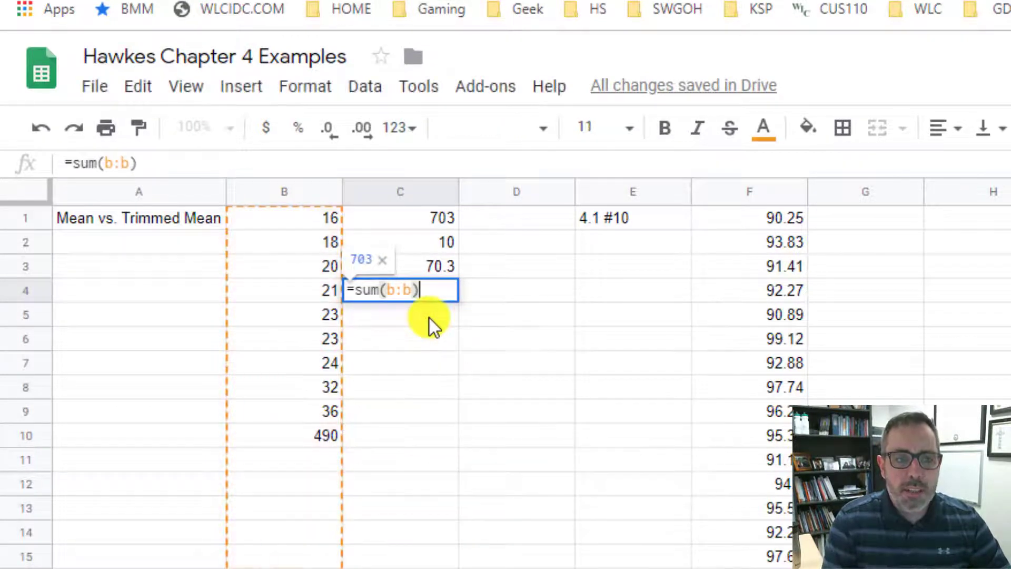
type("/count")
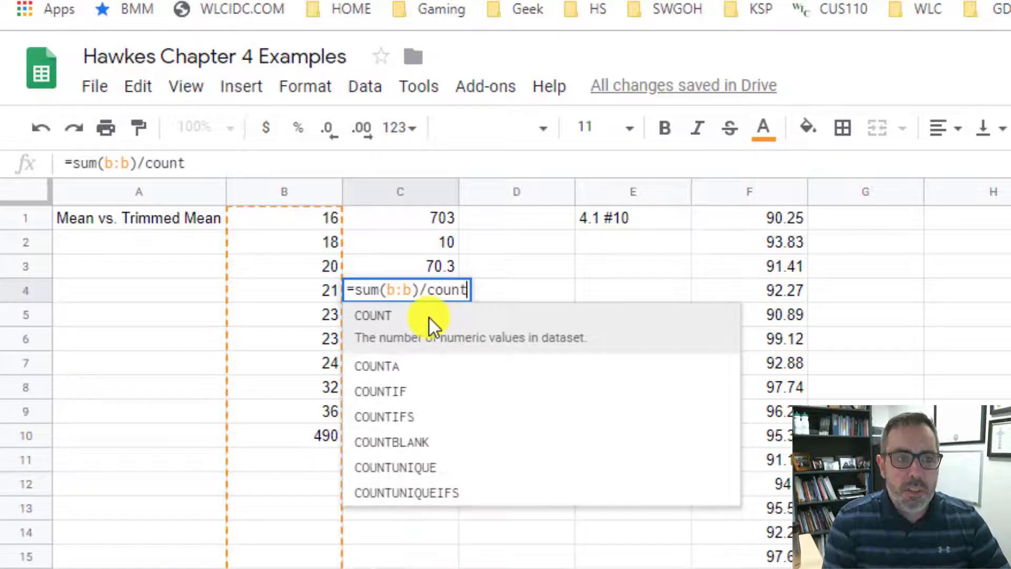
type("(b:b)")
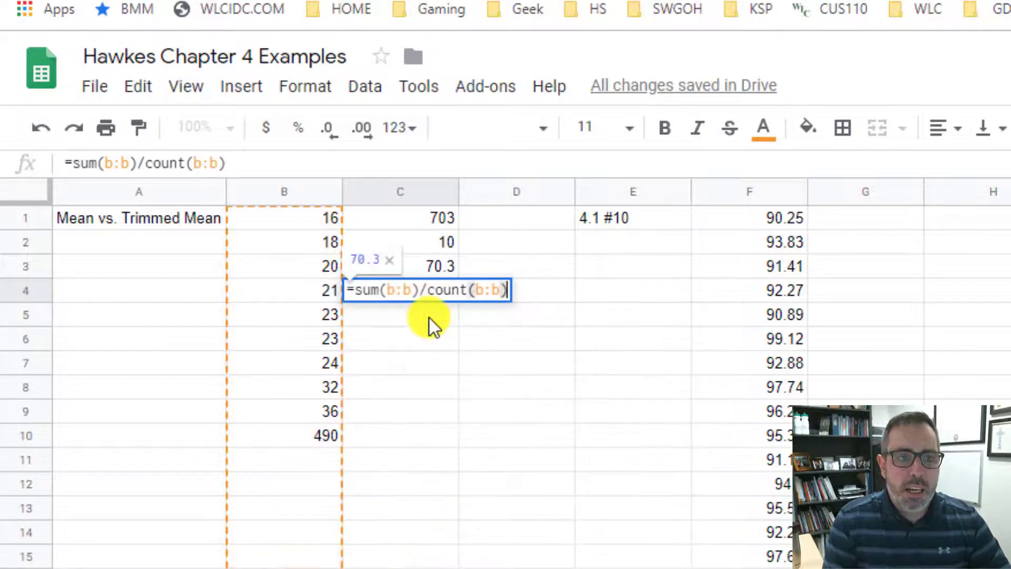
key("Return")
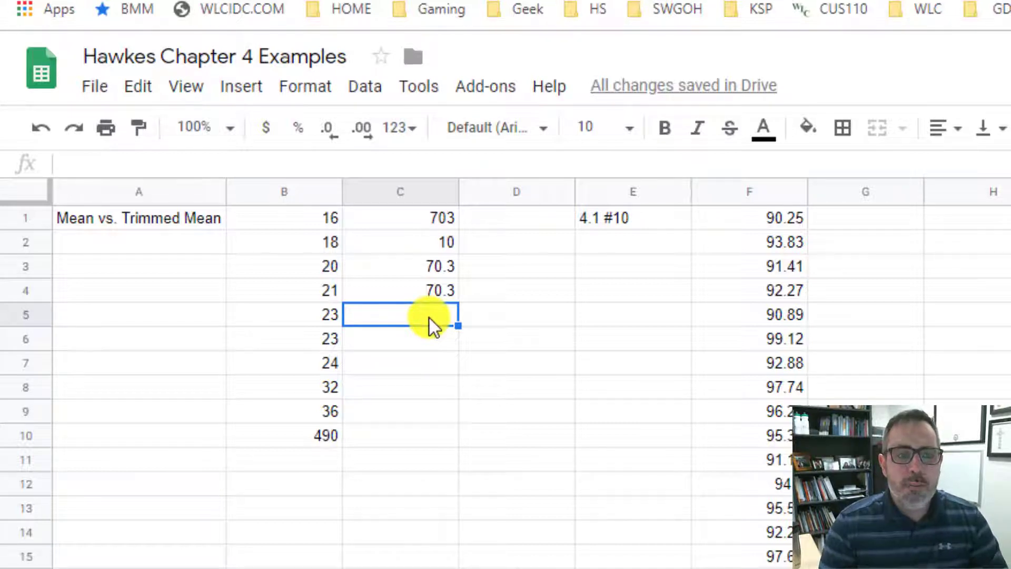
type("=average")
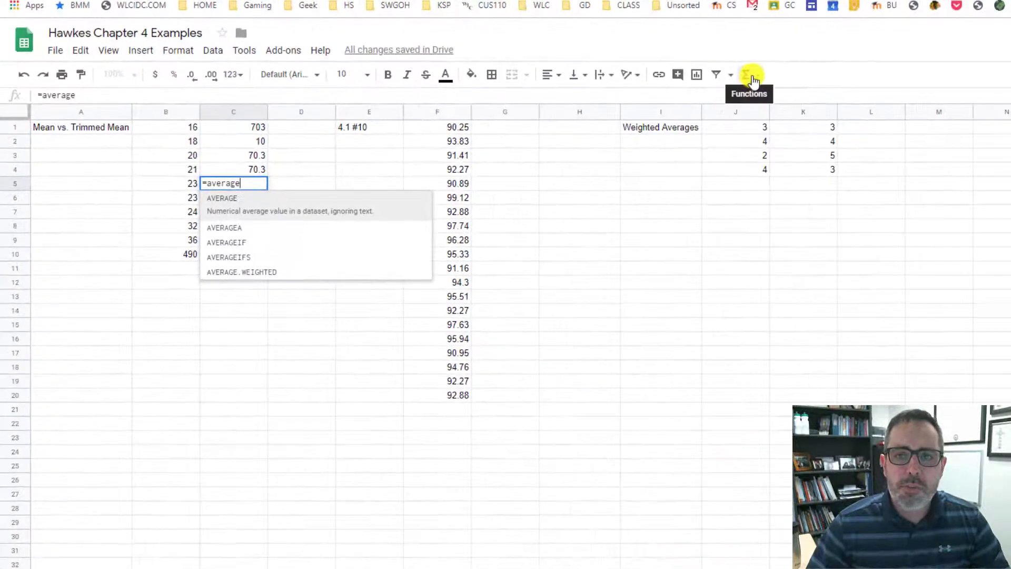
left_click(750, 77)
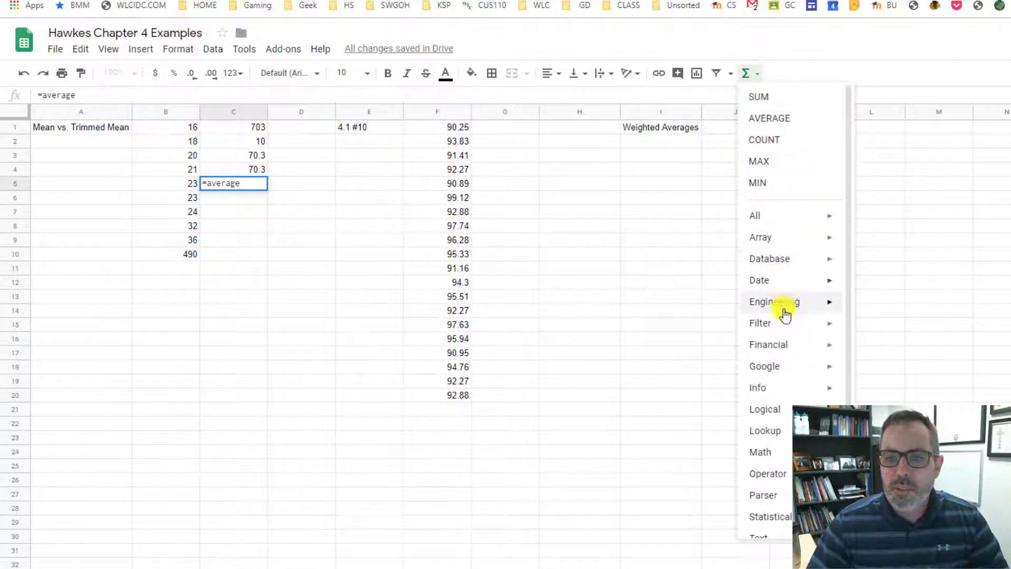
scroll(774, 379, "down", 2)
mouse_move(788, 447)
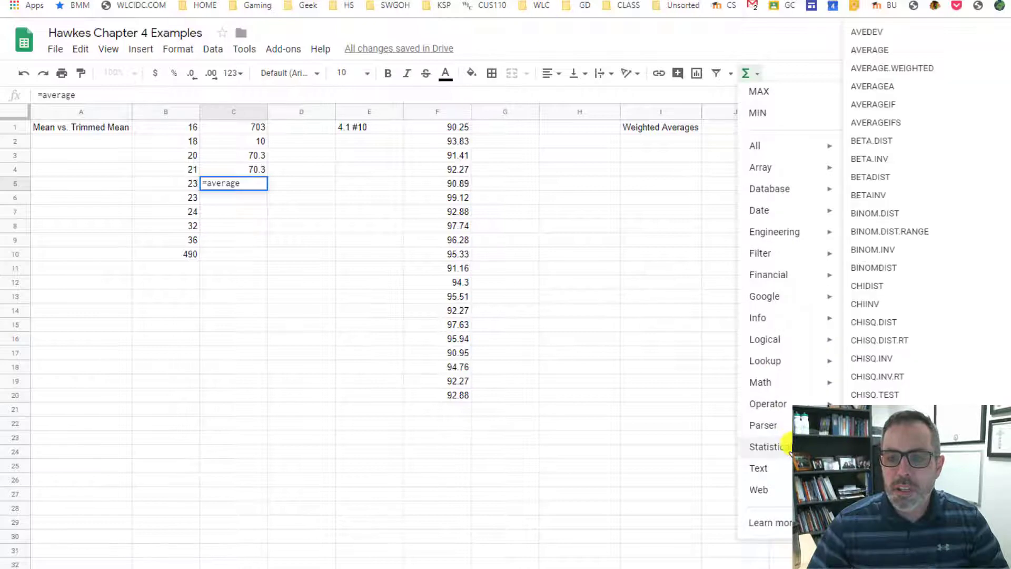
scroll(884, 321, "down", 7)
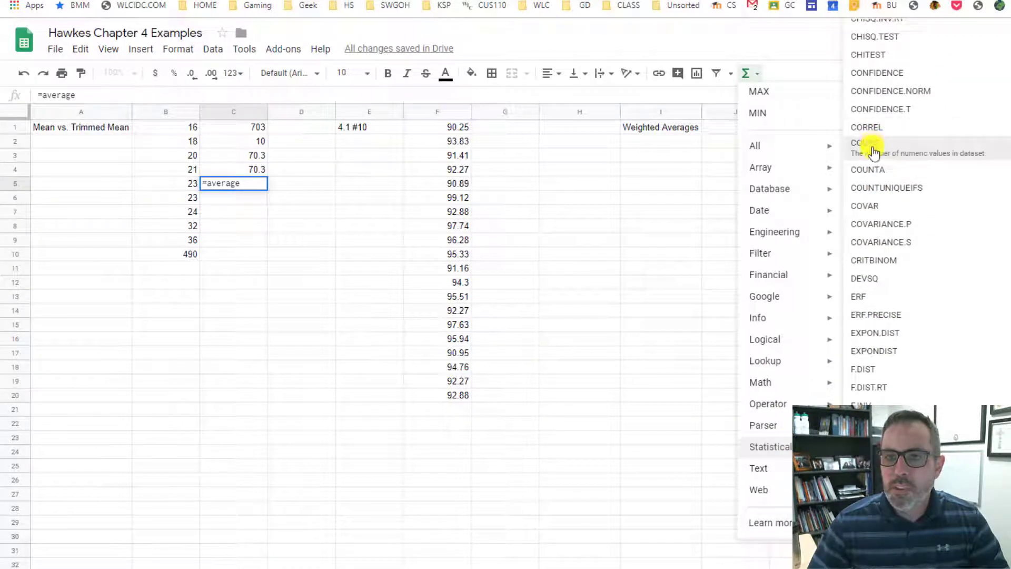
left_click(874, 152)
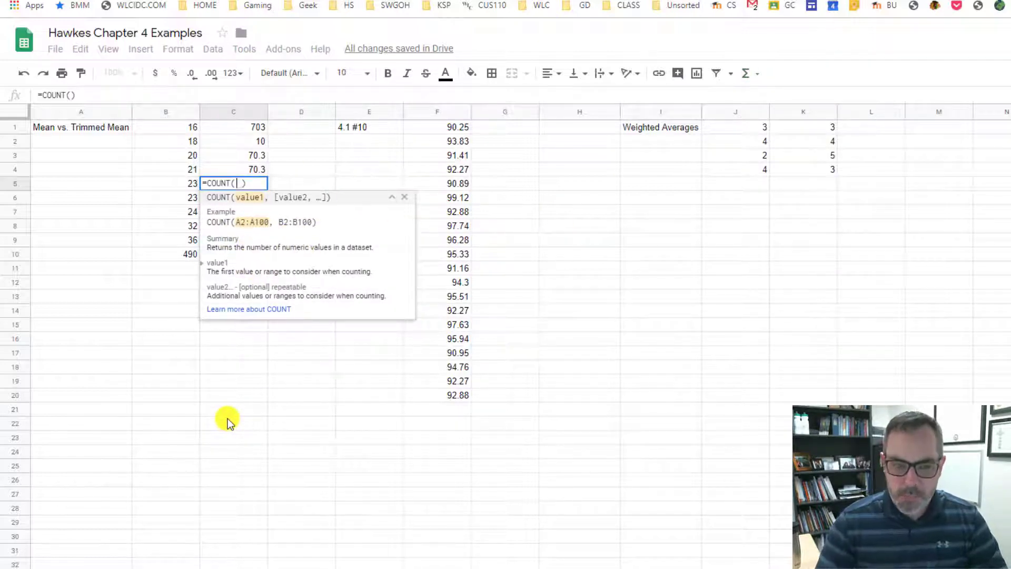
key("BackSpace")
key("Escape")
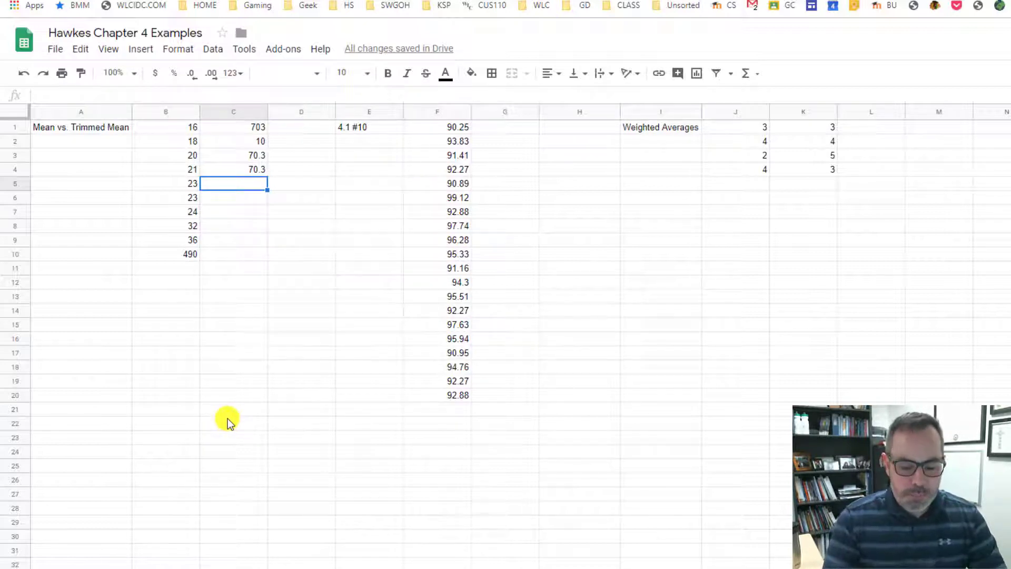
Calculate the mean of the whole column B in cell C5 with the formula =average(B:b)
type("=average(")
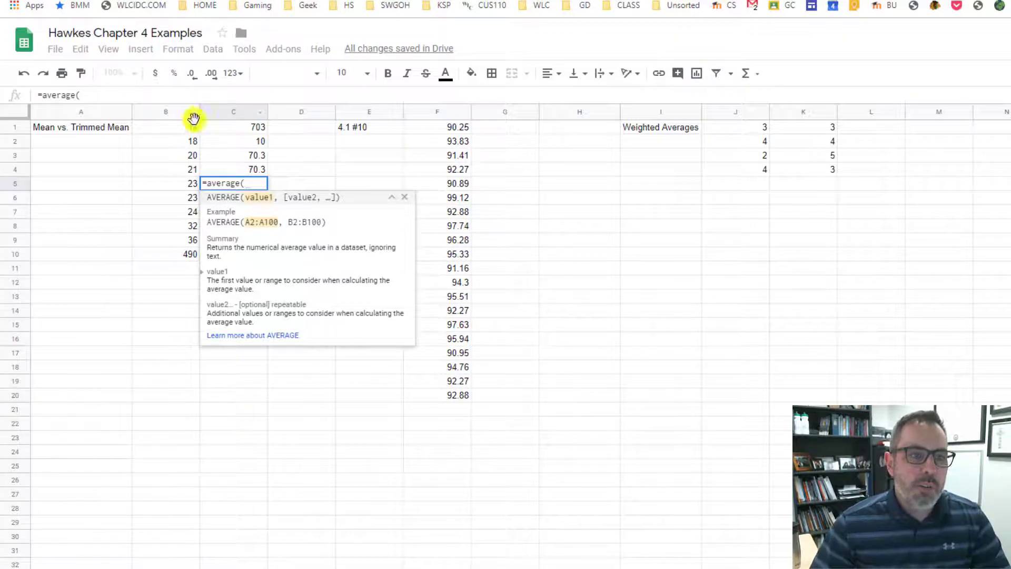
left_click_drag(188, 128, 187, 257)
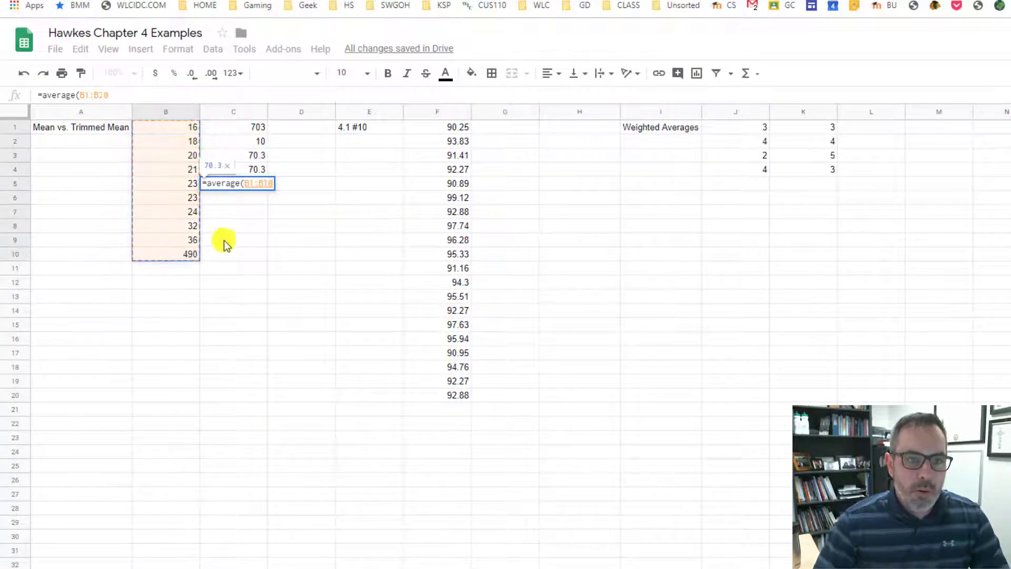
left_click_drag(250, 183, 273, 183)
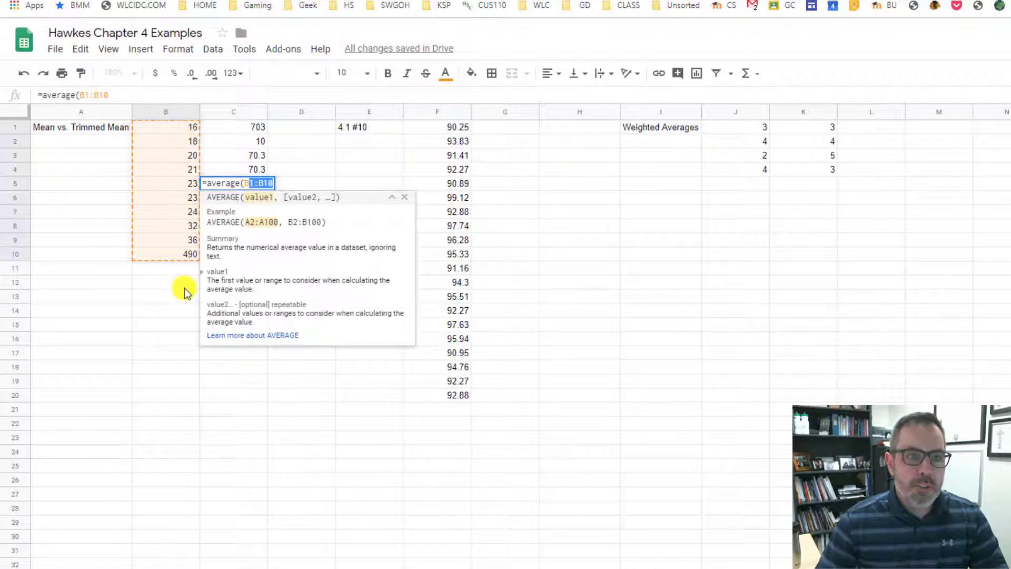
left_click(256, 185)
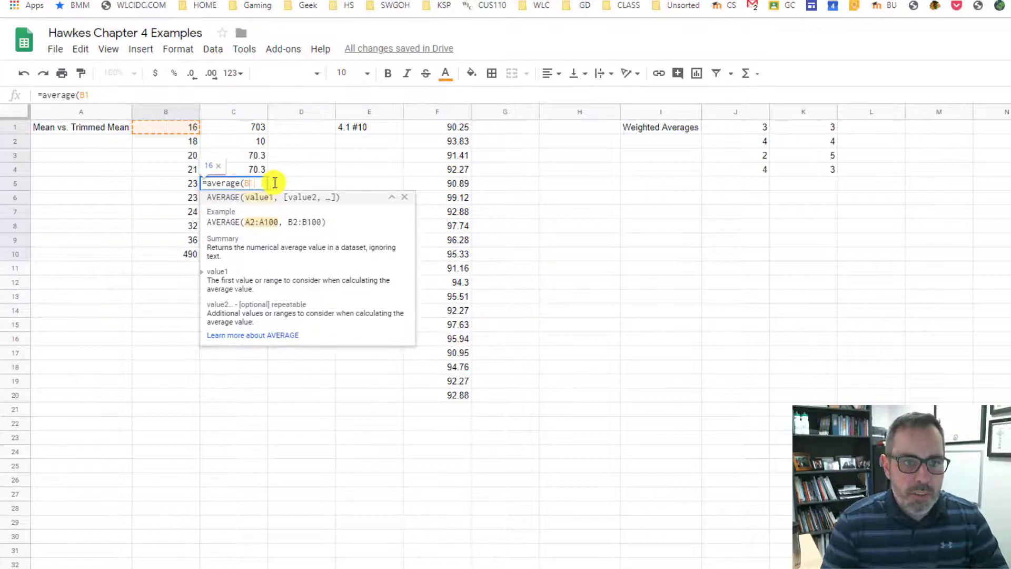
key("BackSpace")
key("BackSpace")
key("BackSpace")
key("BackSpace")
key("BackSpace")
type(":b)")
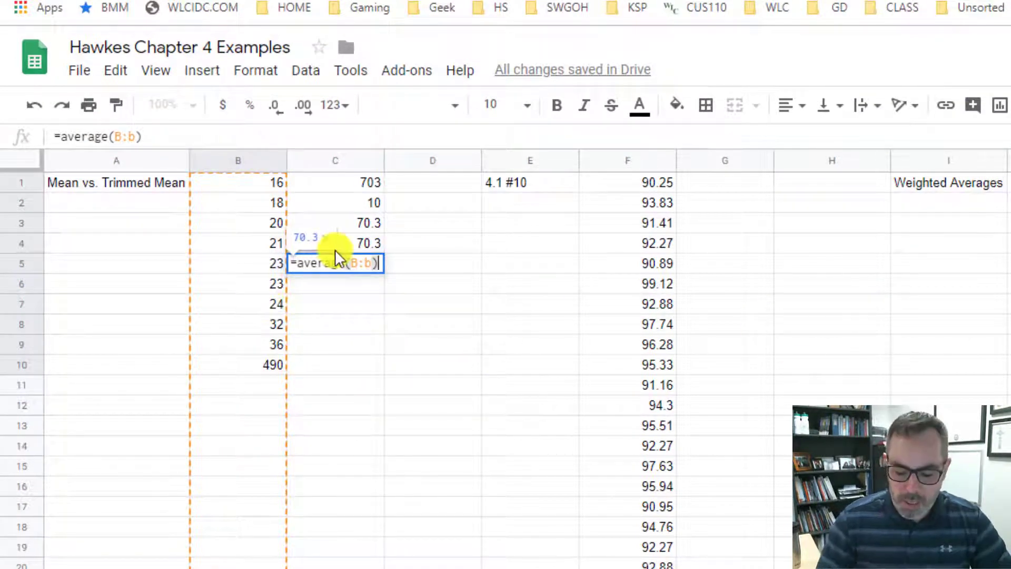
key("Return")
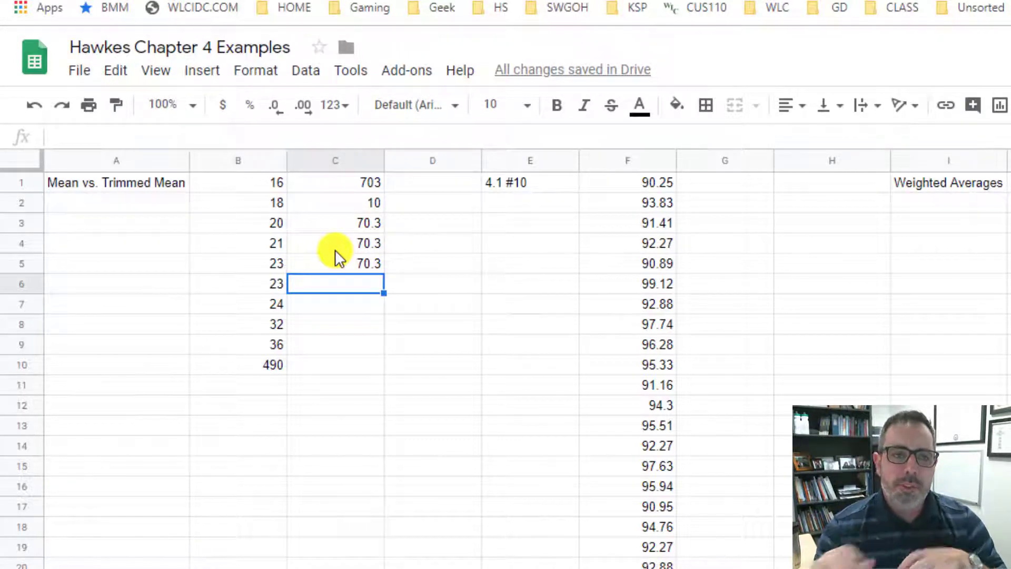
Label cell A6 as 10% Trimmed Mean
left_click(369, 264)
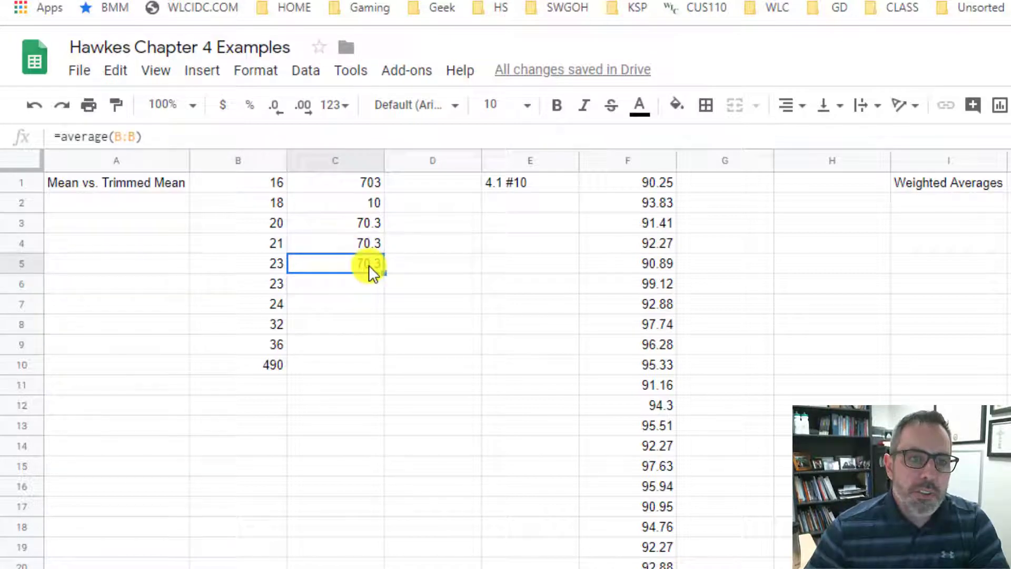
left_click(267, 365)
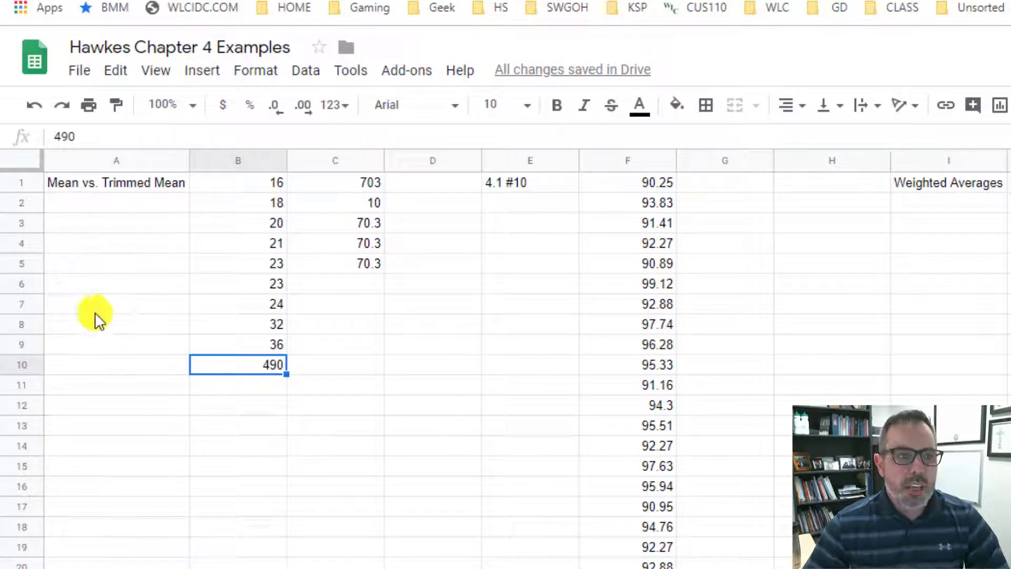
left_click(75, 282)
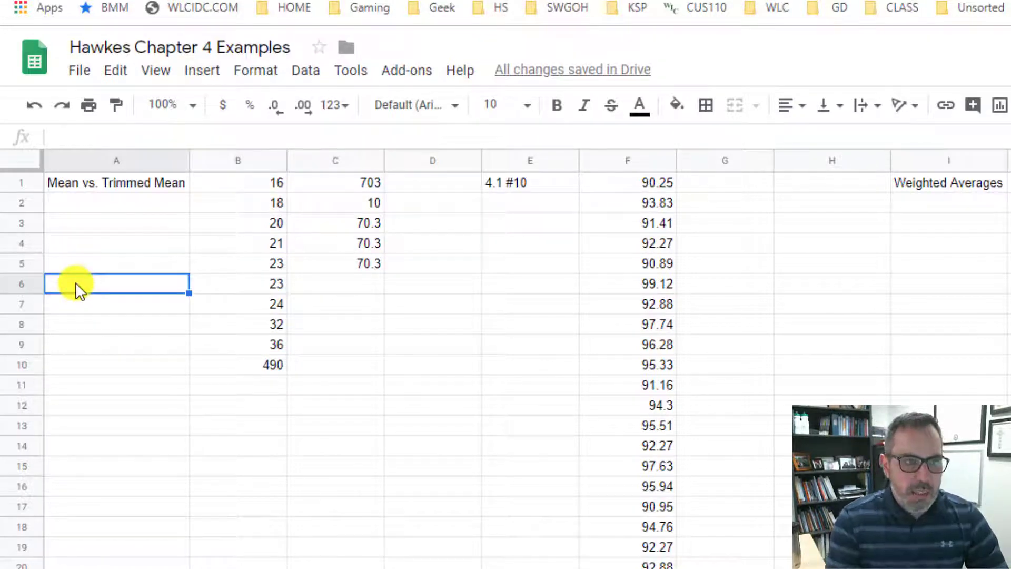
type("10% Trimmed Mean")
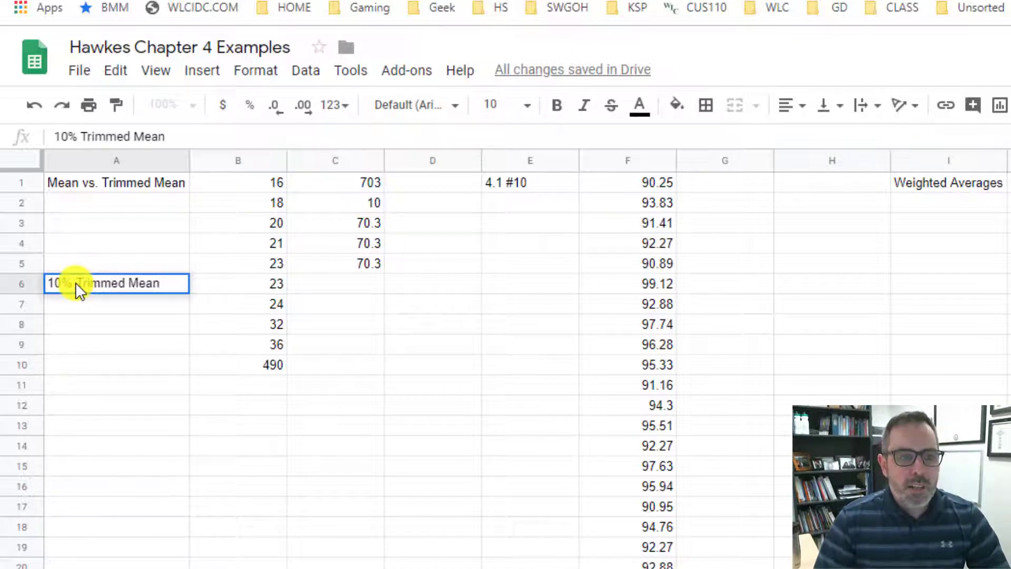
key("Tab")
Go through the data values in column B to determine which ones a 10% trim removes
key("Up")
key("Up")
key("Up")
key("Up")
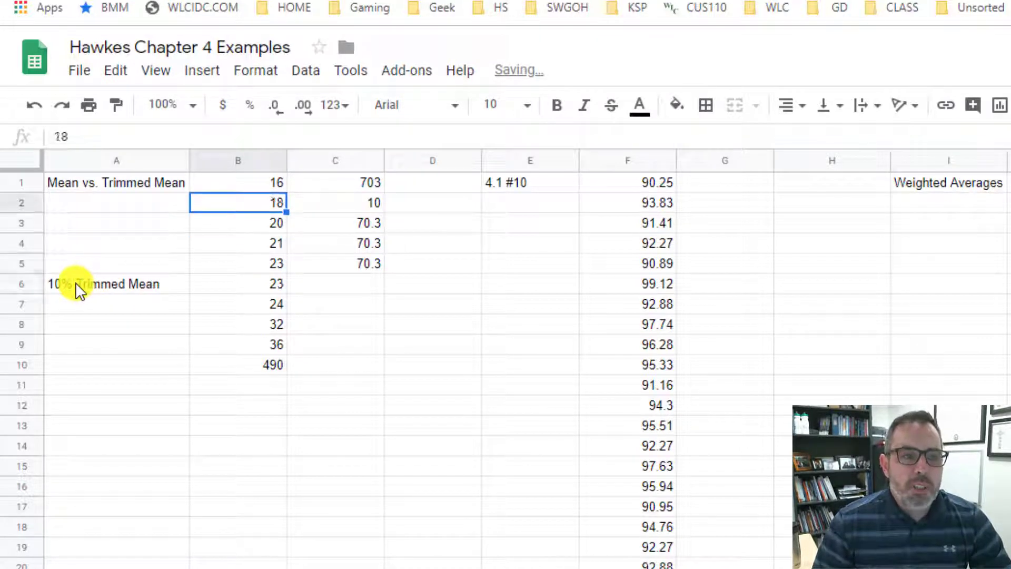
key("Up")
key("Down")
key("Down")
key("Up")
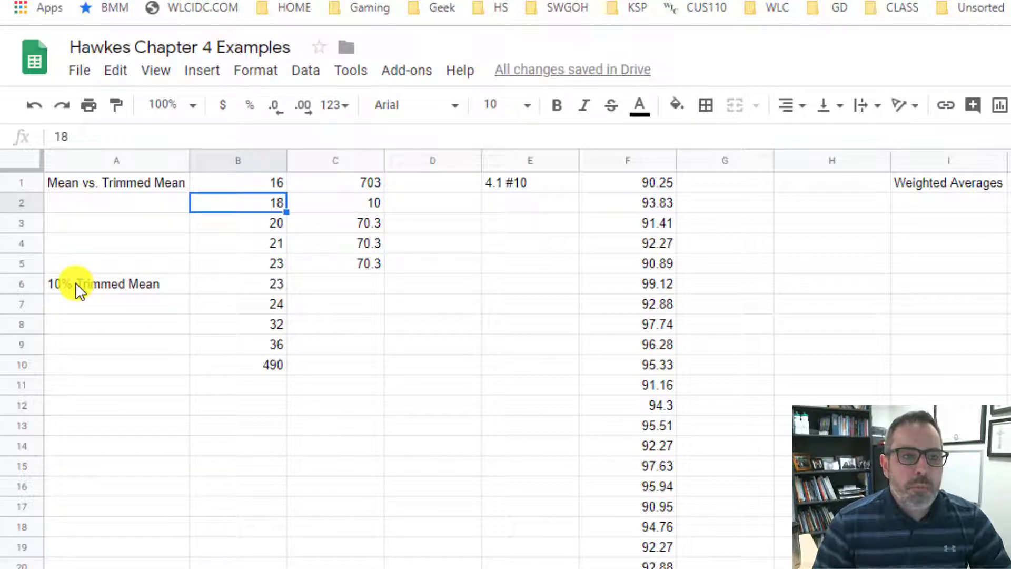
key("Up")
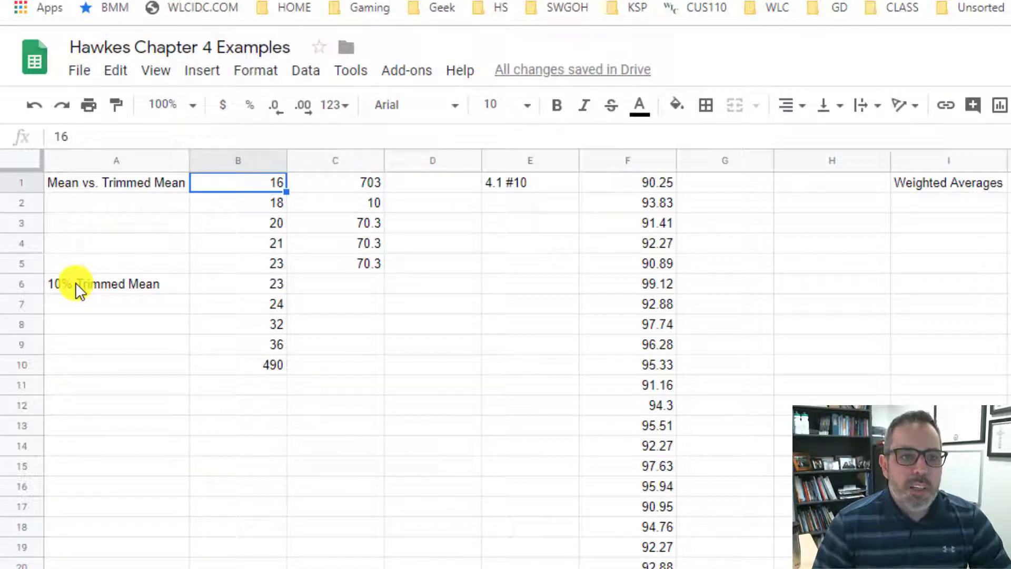
key("Down")
key("Down")
key("Down")
key("Down")
key("Down")
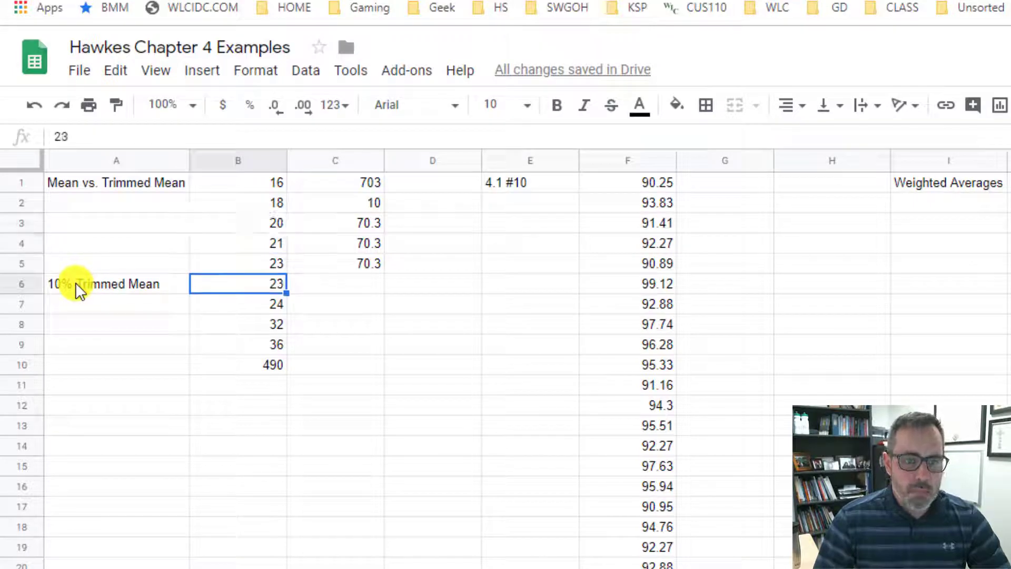
key("Down")
key("Down")
Fill cell B1, the lowest data value, with red to mark it as trimmed
key("Up")
key("Up")
key("Up")
key("Up")
key("Up")
key("Up")
key("Up")
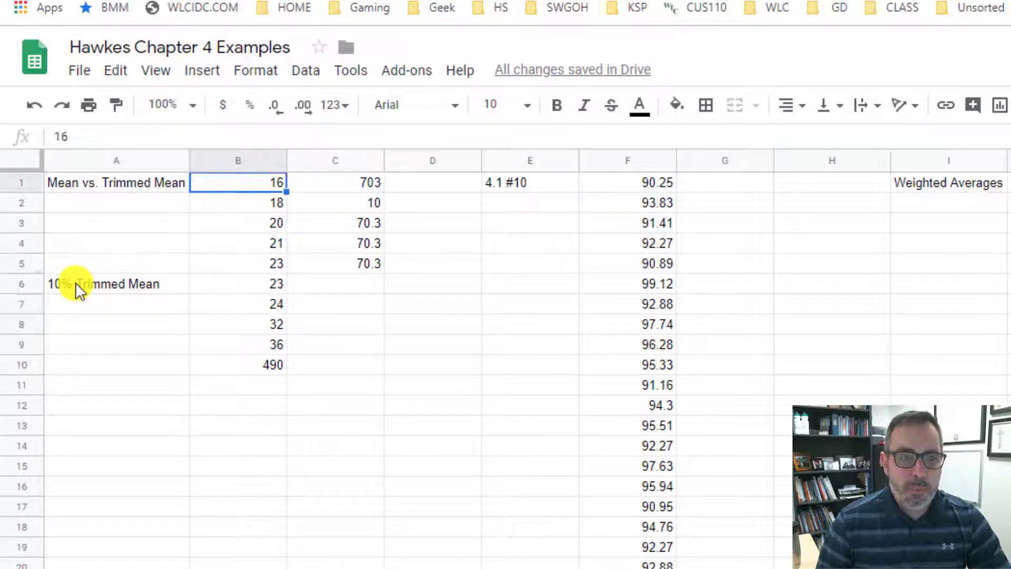
left_click(672, 111)
left_click(706, 197)
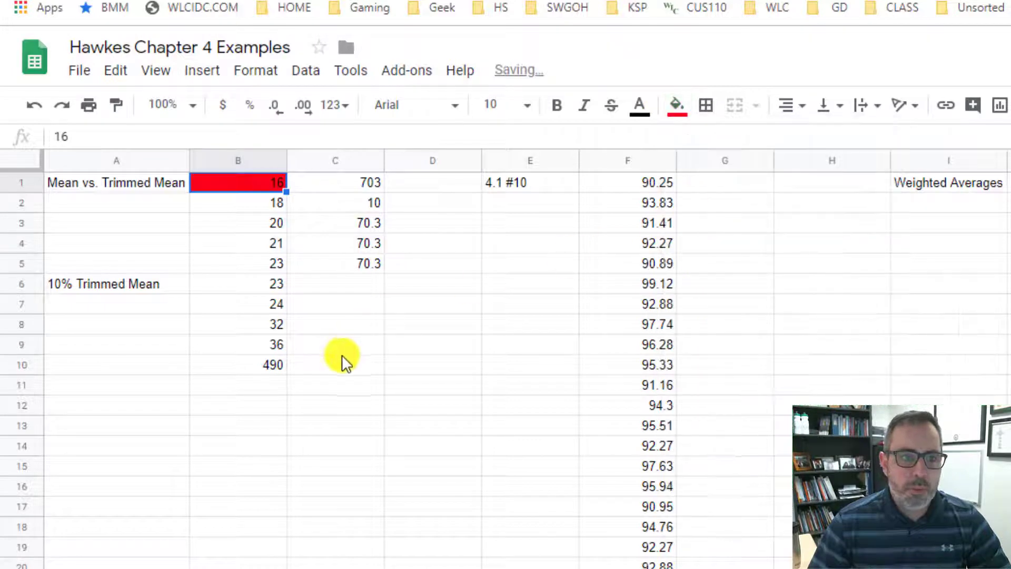
Fill cell B10, the highest data value, with red and set its text colour to black
left_click(270, 362)
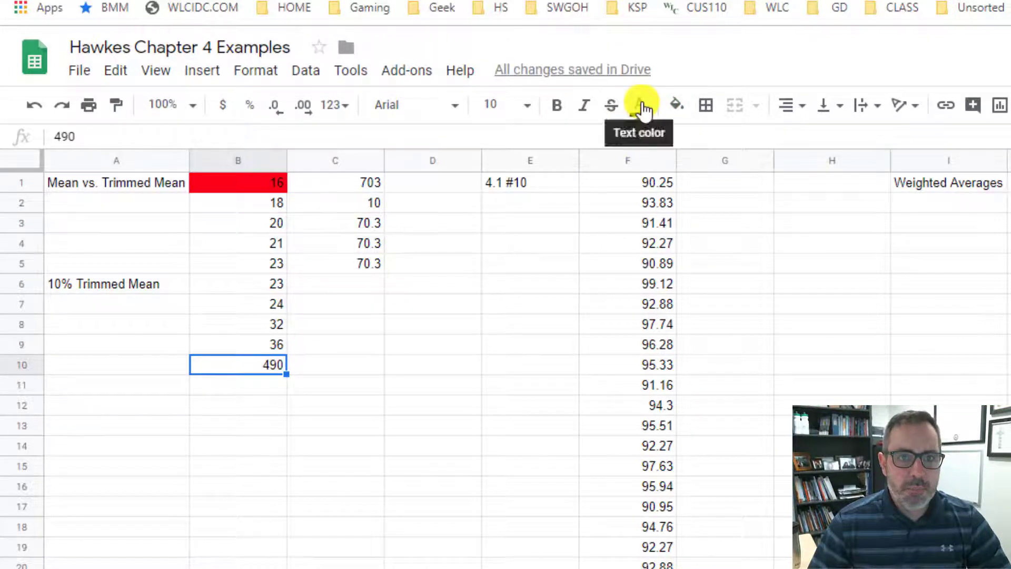
left_click(642, 108)
left_click(657, 199)
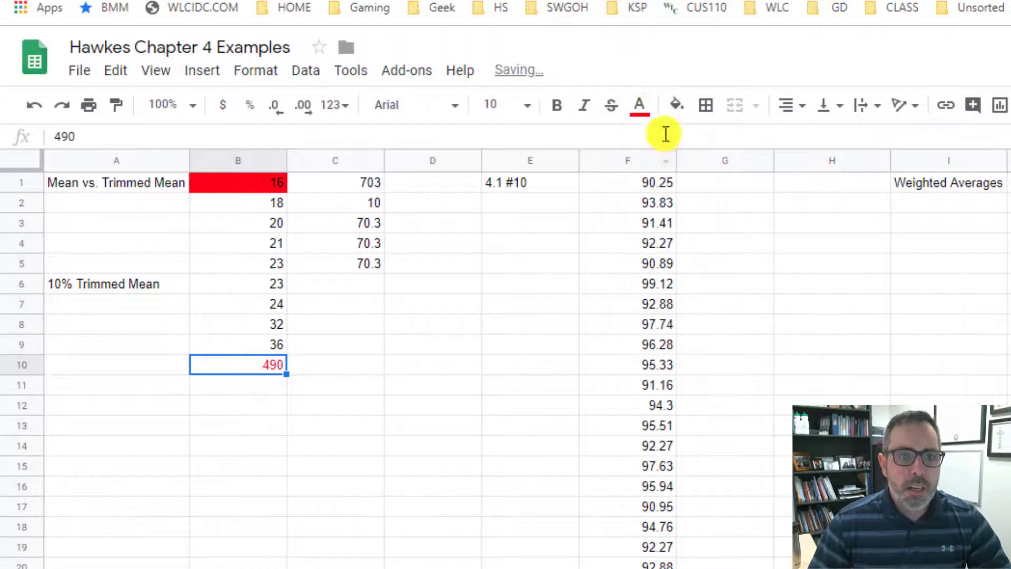
left_click(676, 105)
left_click(707, 197)
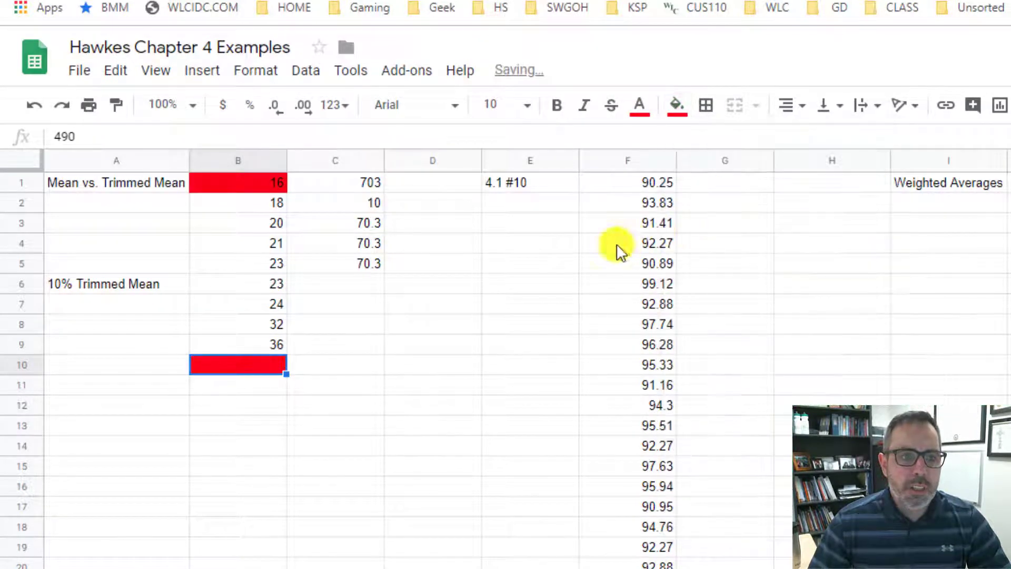
left_click(645, 110)
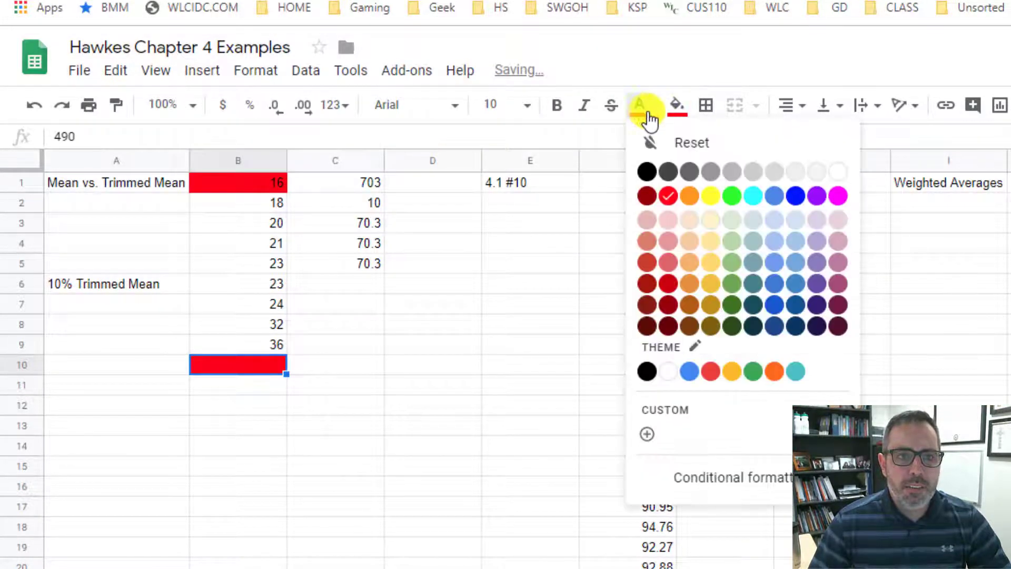
left_click(647, 170)
Calculate the trimmed mean manually in cell C6 with =average(B2:B9), leaving out the two red cells
left_click(371, 306)
left_click(267, 198)
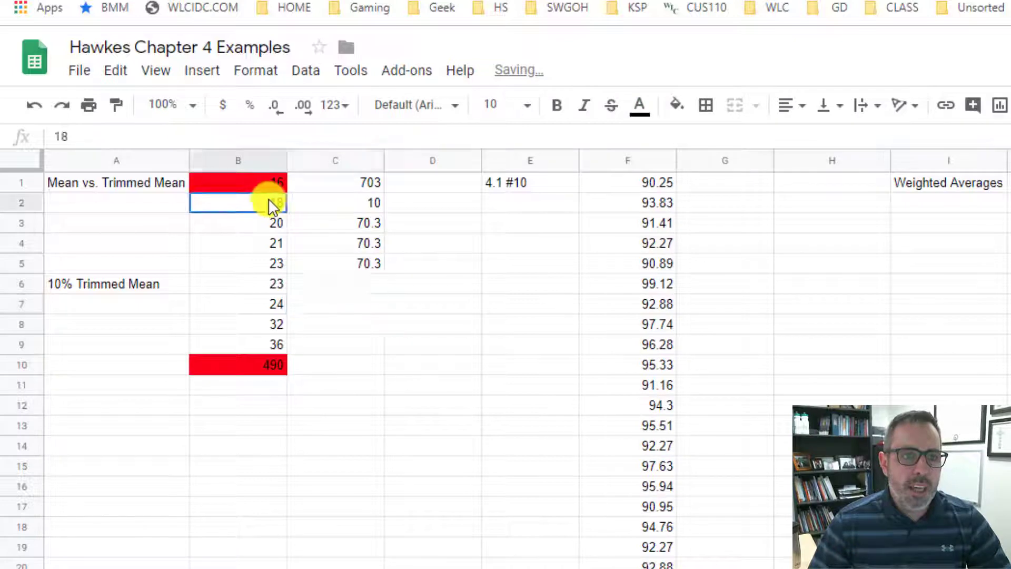
left_click(371, 287)
type("=average(")
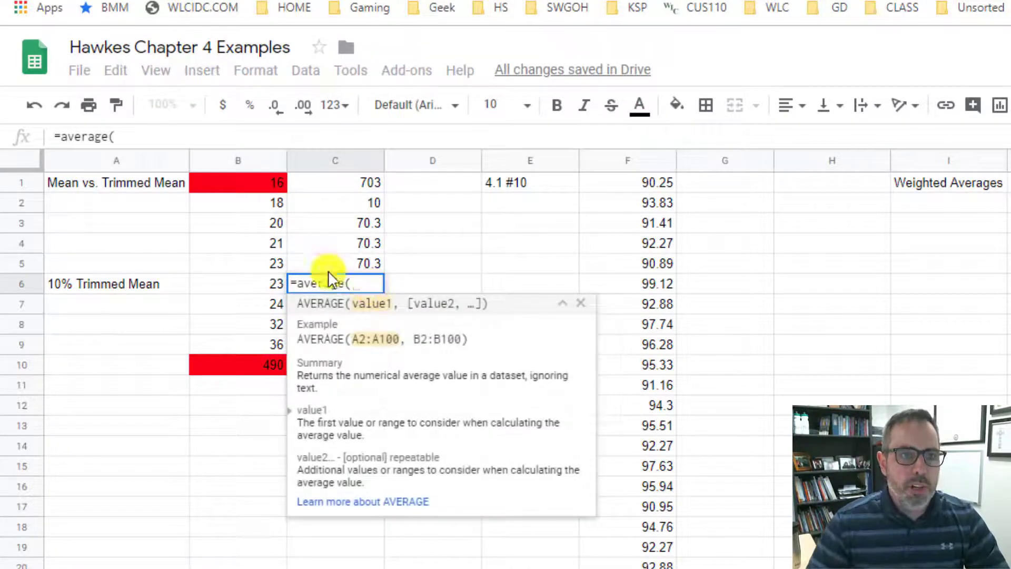
left_click_drag(267, 205, 251, 343)
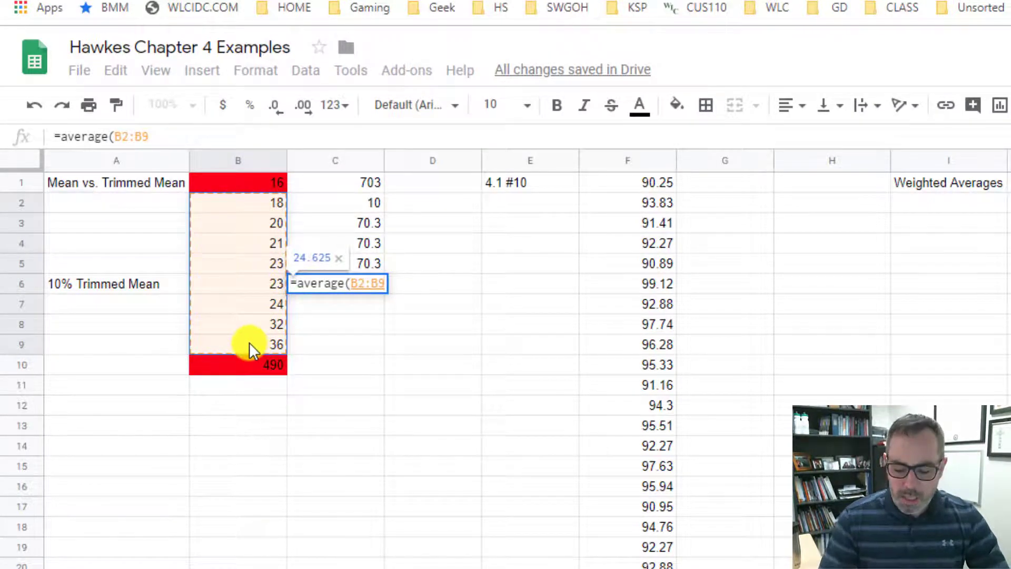
key("Return")
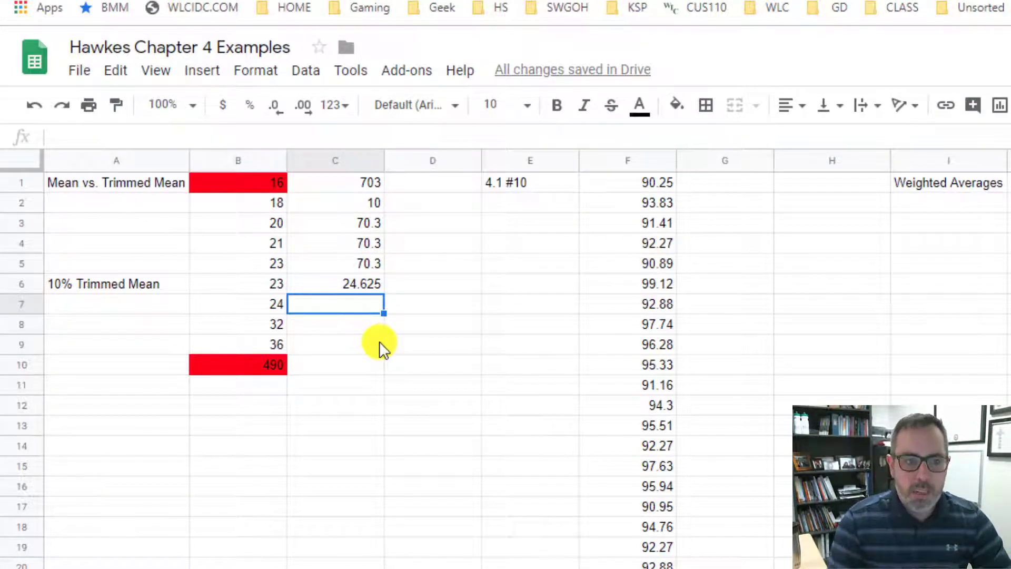
Calculate the trimmed mean in cell C7 with =trimmean(b:b,.2) and compare it with the formula in C6 and its range B2:B9
type("=trim")
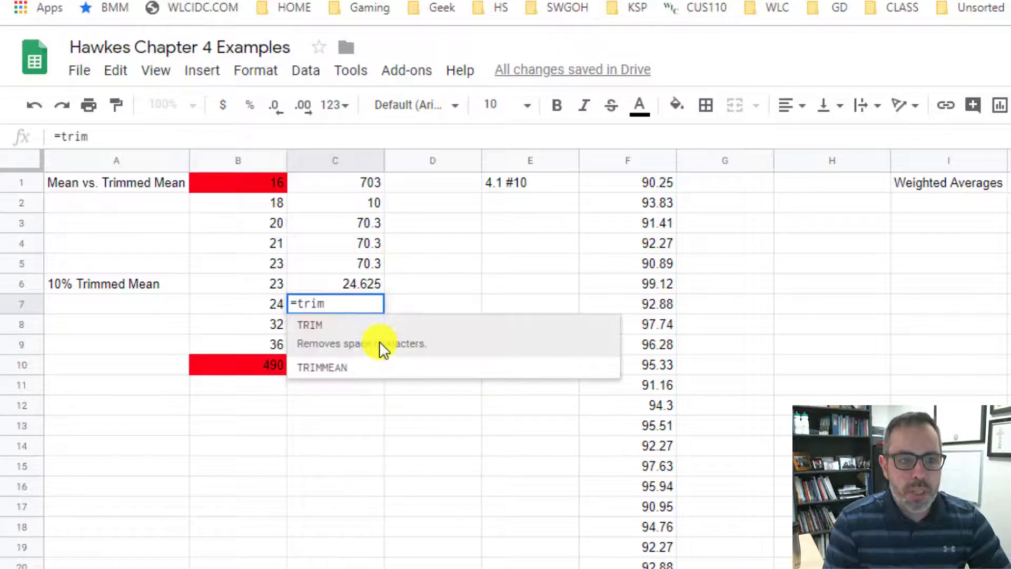
type("mean")
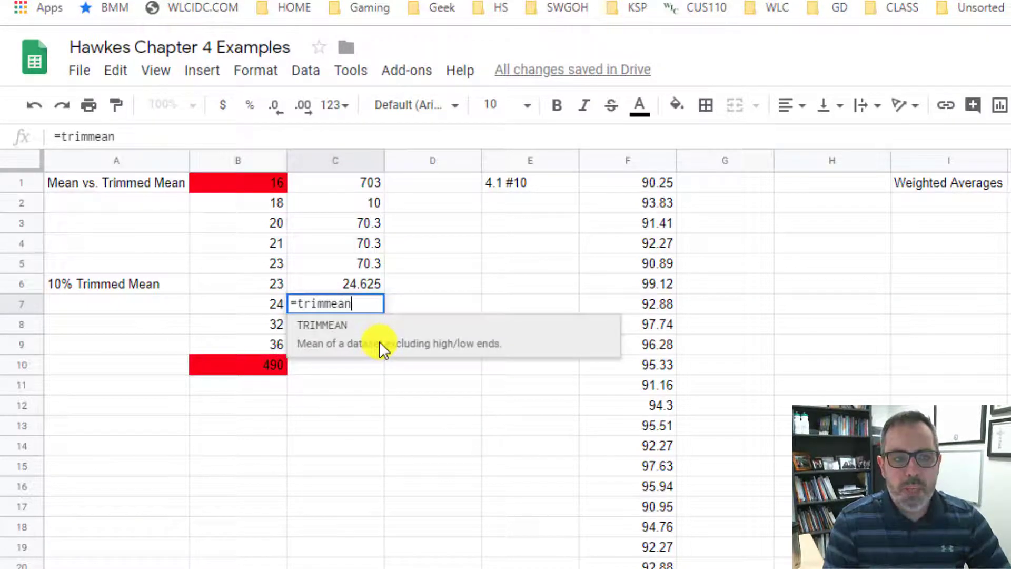
type("(")
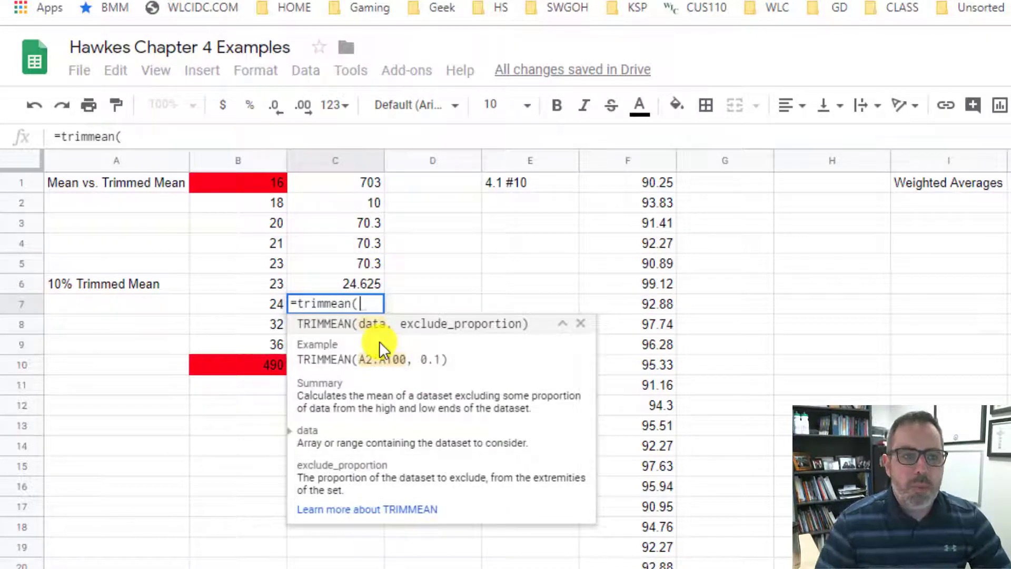
type("b:")
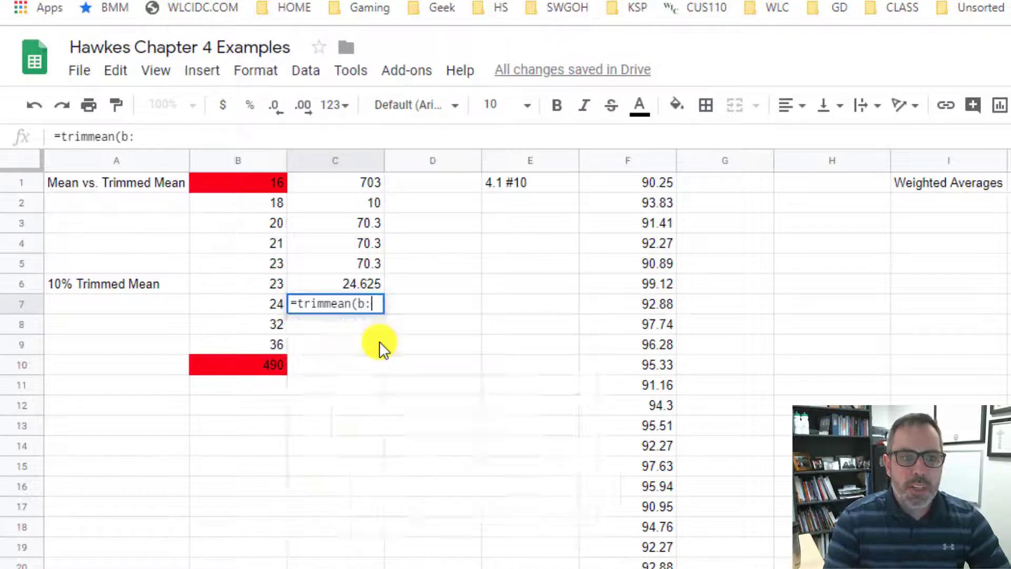
type("b,")
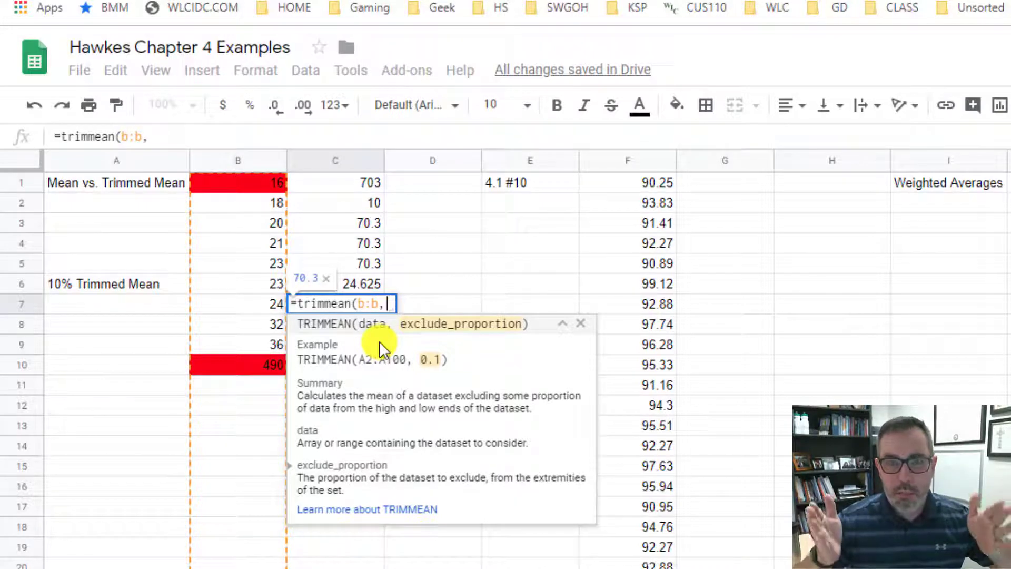
type(".2")
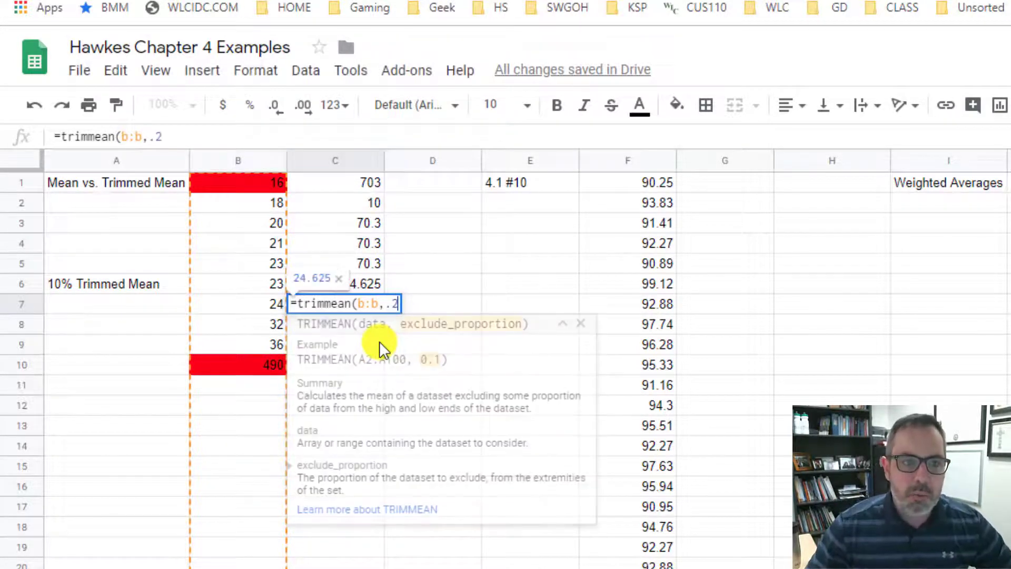
type(")")
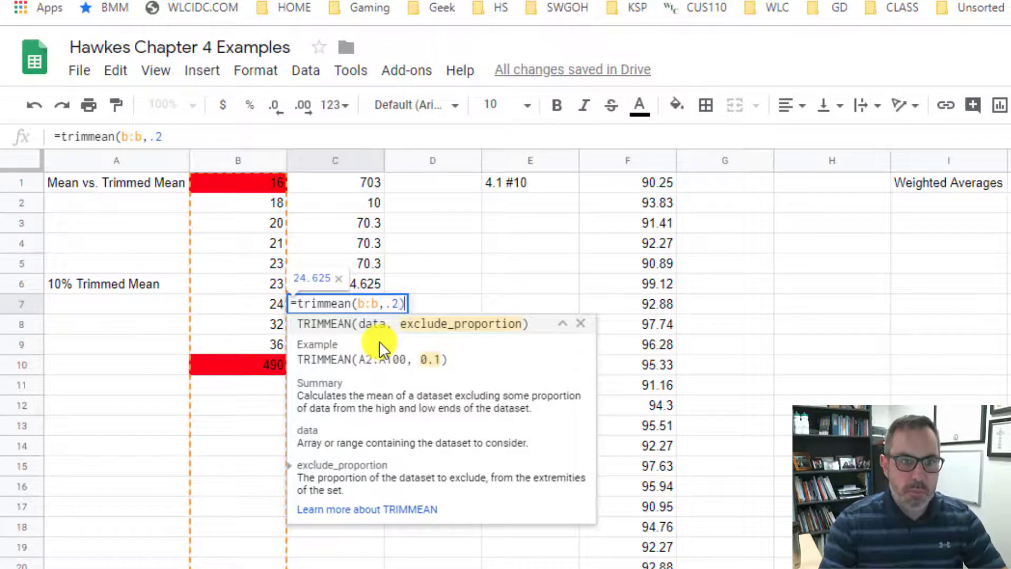
key("Return")
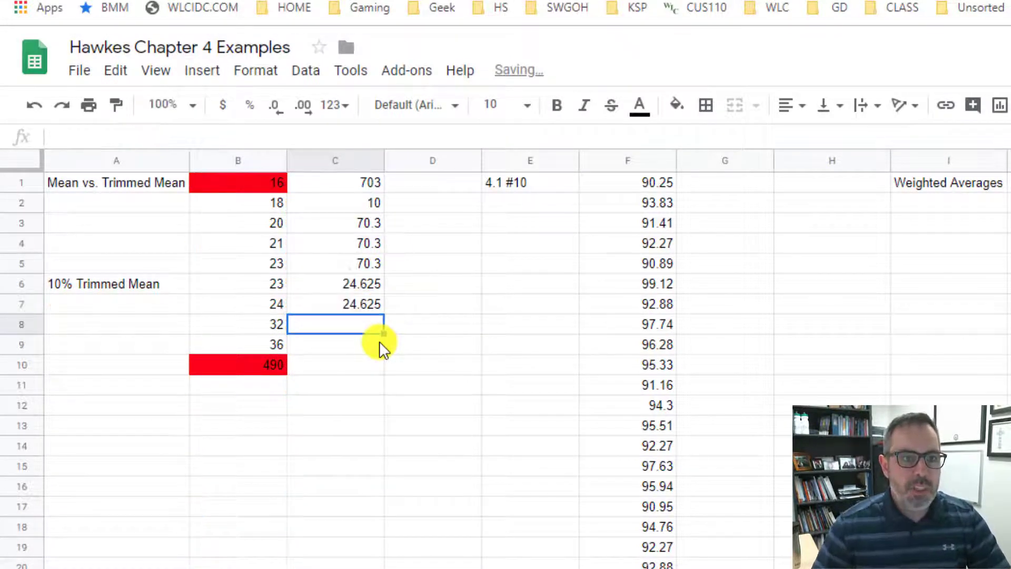
left_click(337, 283)
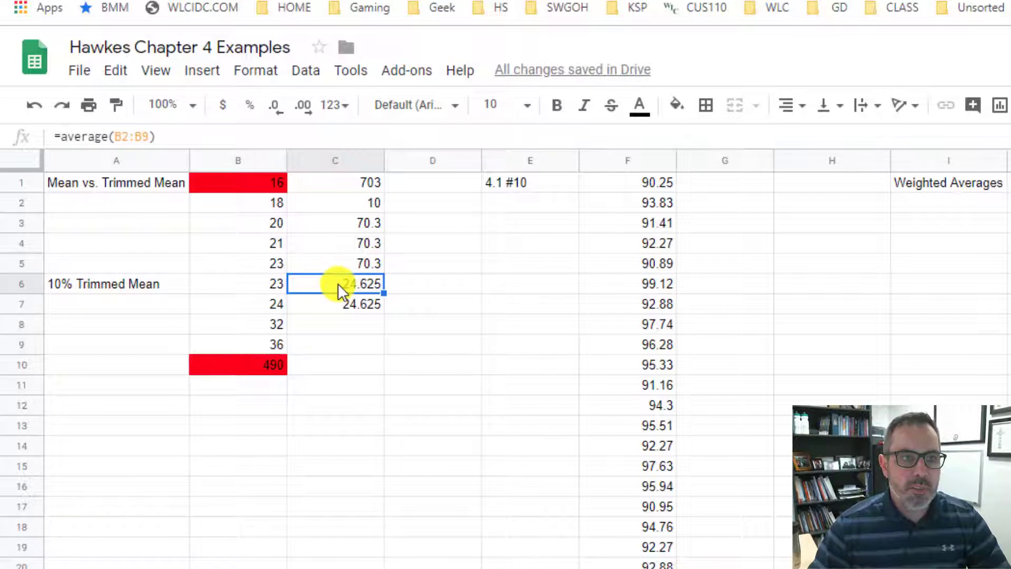
left_click_drag(274, 203, 265, 345)
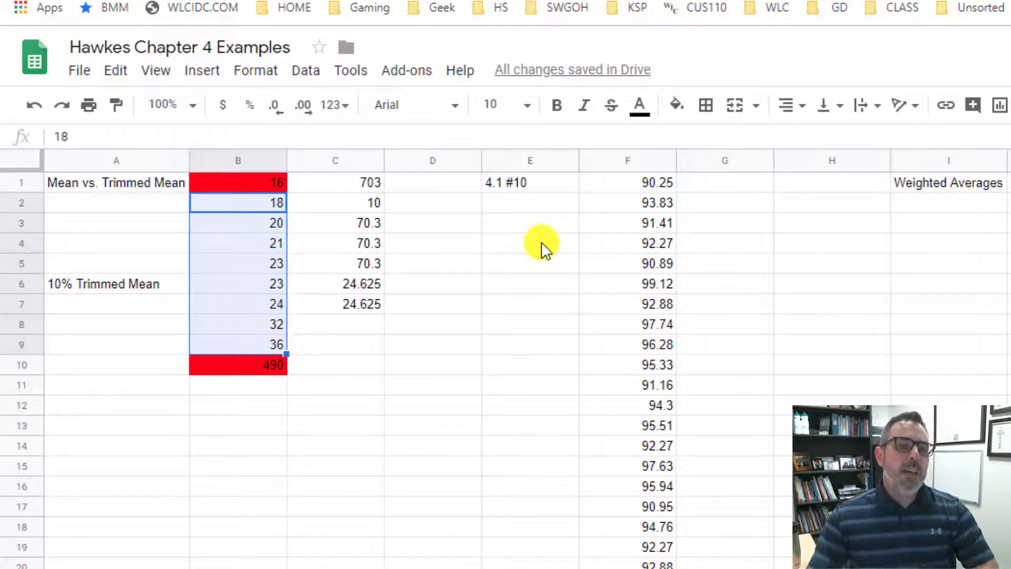
Enter the labels Mean, Median and Mode in cells G1 to G3 beside the 4.1 #10 data
left_click(722, 179)
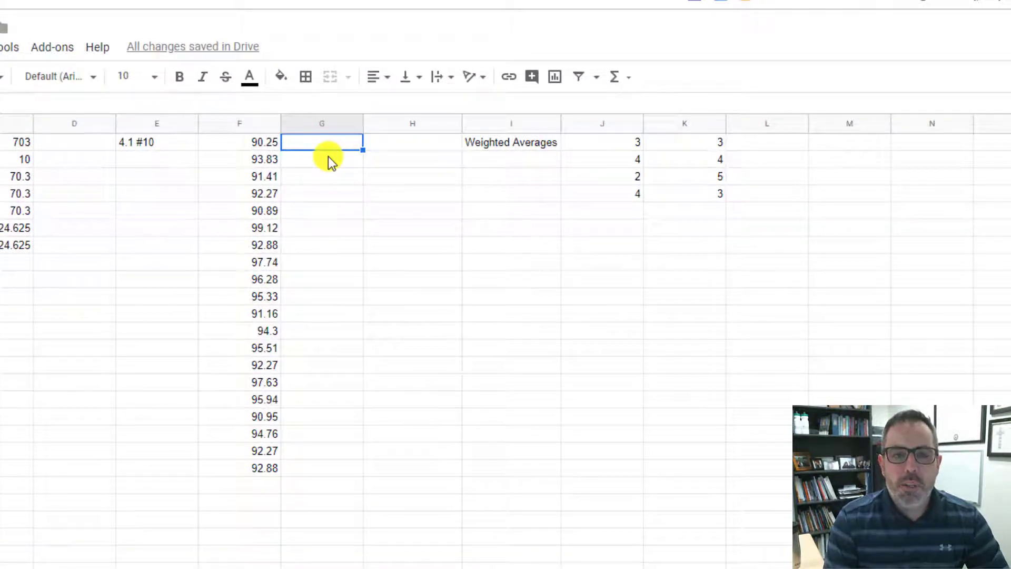
type("M")
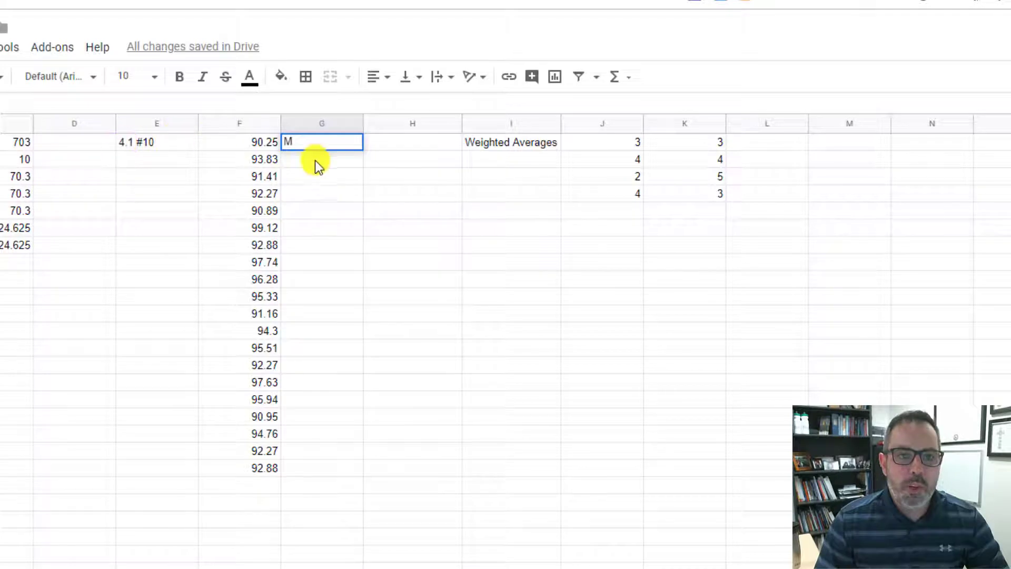
type("ean")
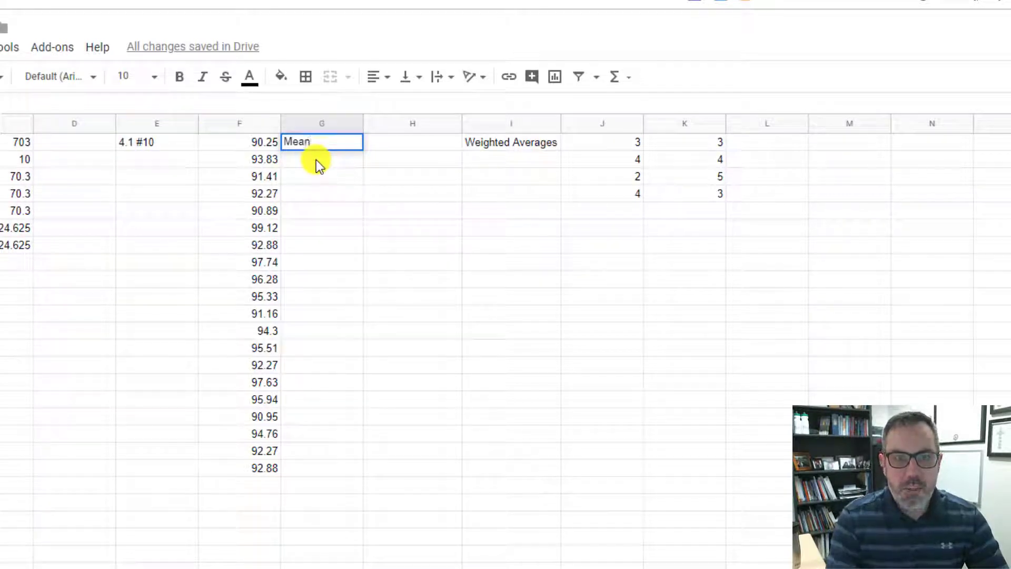
key("Return")
type("Median")
key("Return")
type("Mode")
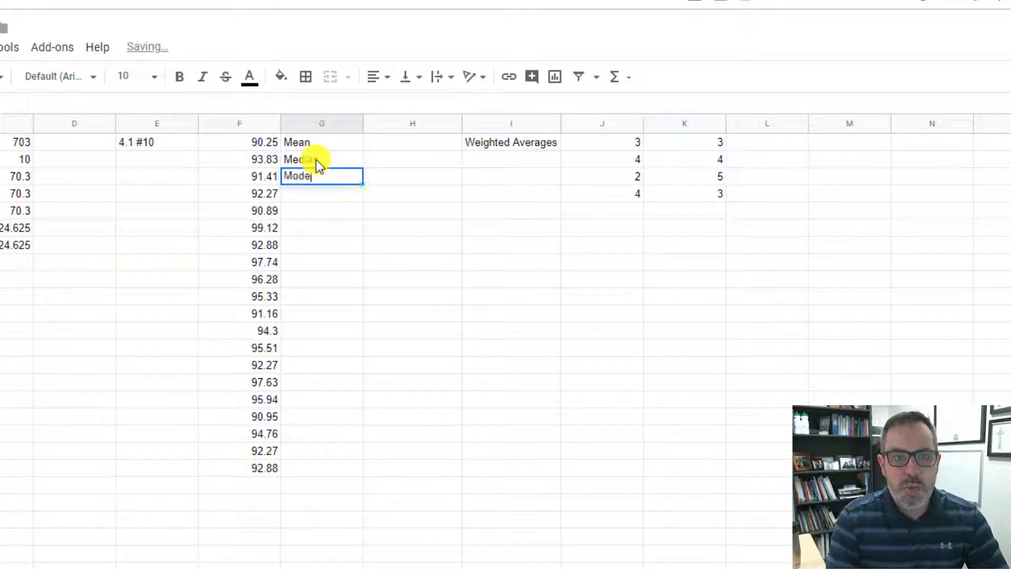
key("Return")
type("Trim")
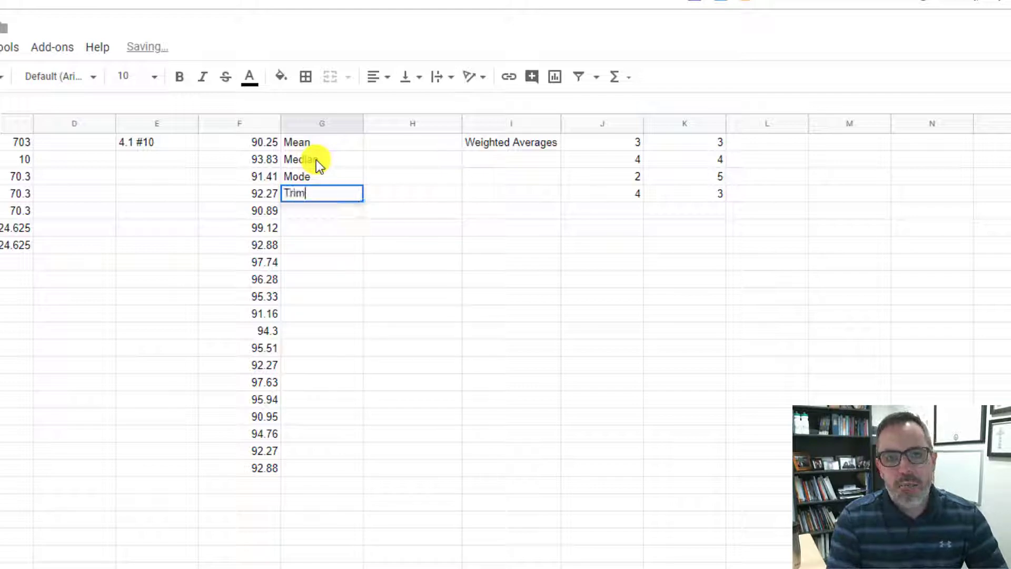
type("me")
key("BackSpace")
key("BackSpace")
key("BackSpace")
key("BackSpace")
key("BackSpace")
key("BackSpace")
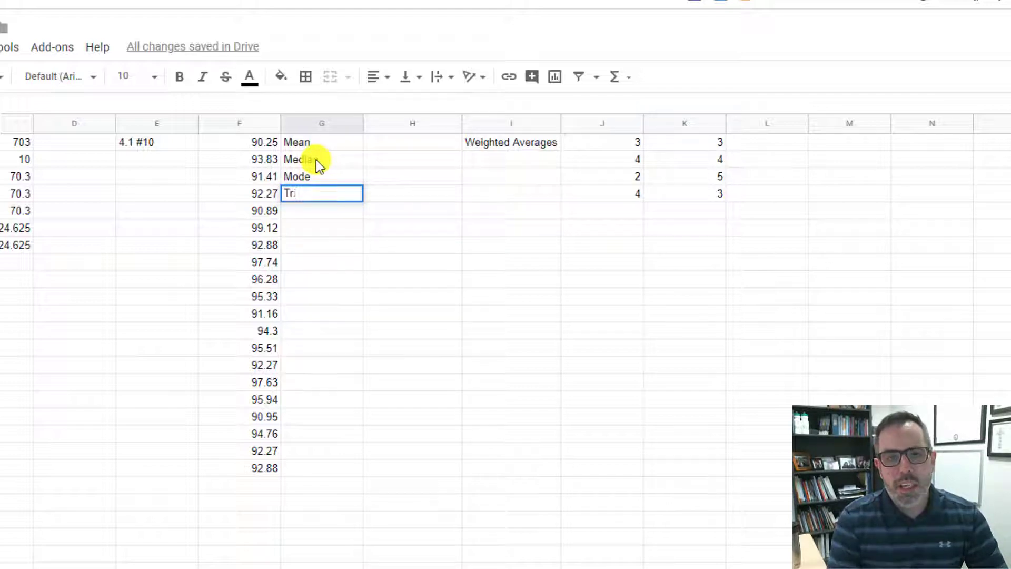
Enter the label 10% Trimmed Avg in cell G4 below Mode
type("10% ")
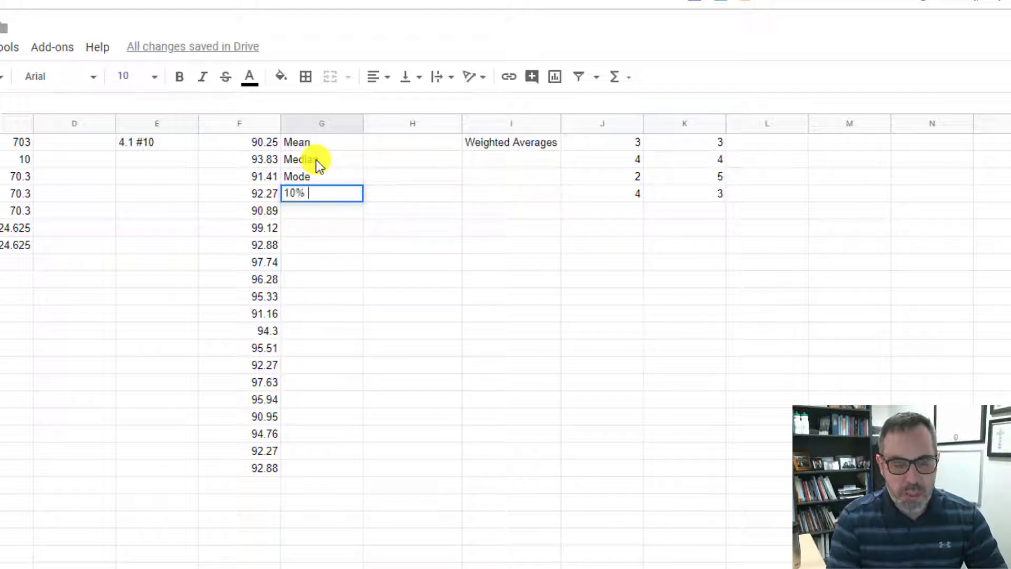
type("Trimmed Avg.")
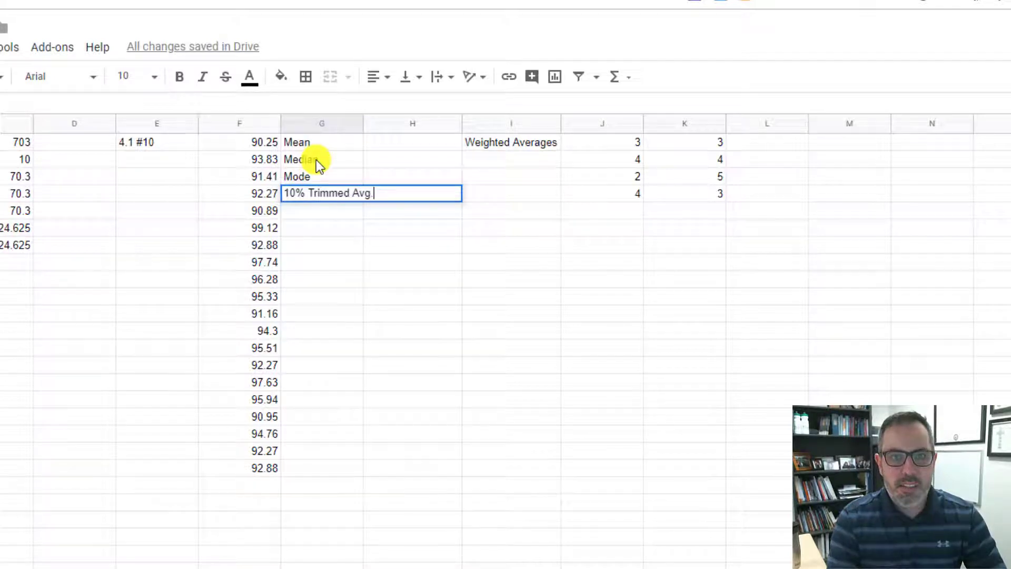
key("Tab")
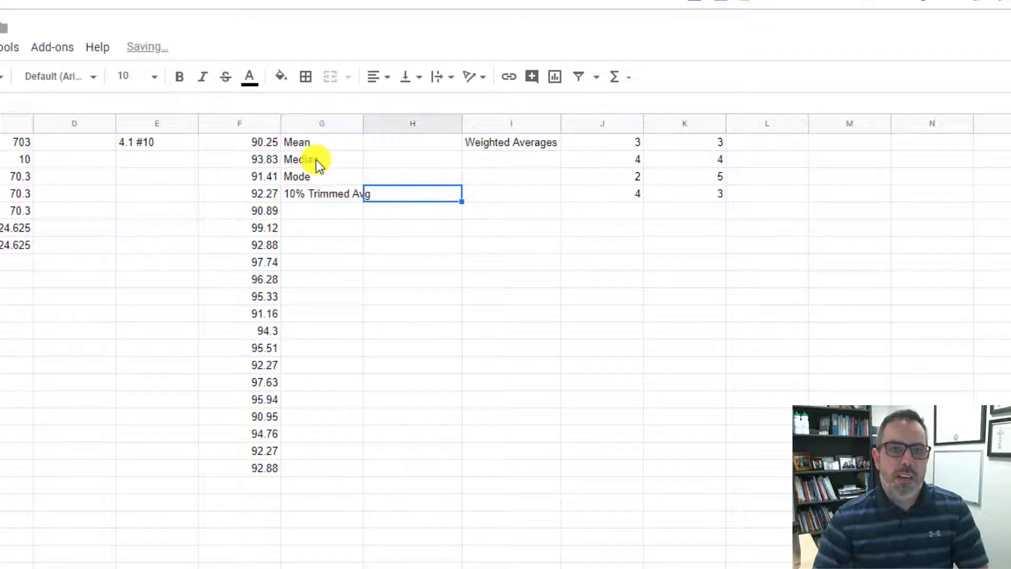
Change the label in cell G1 from Mean to Average
key("Up")
key("Up")
key("Up")
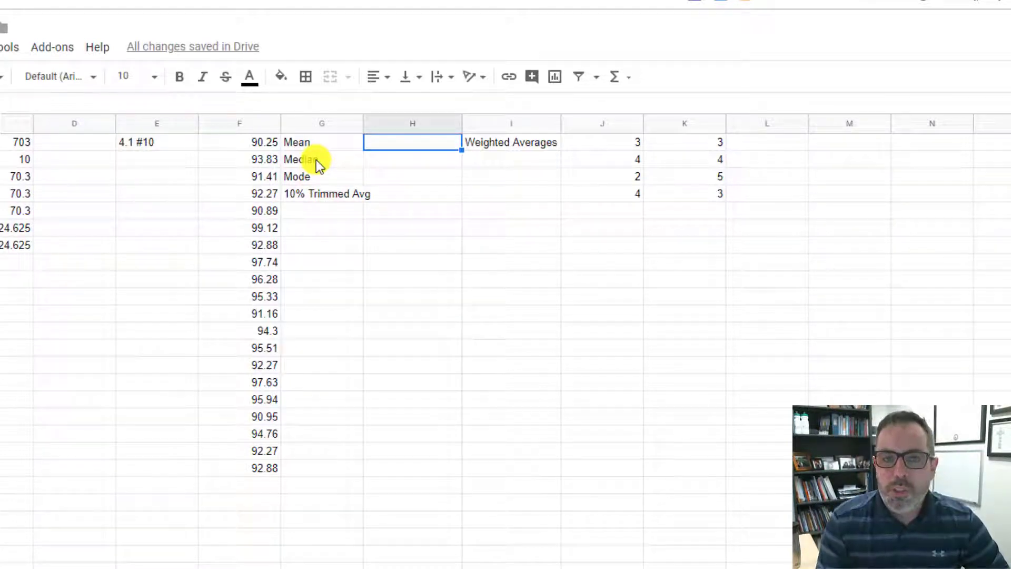
key("Left")
type("Averag")
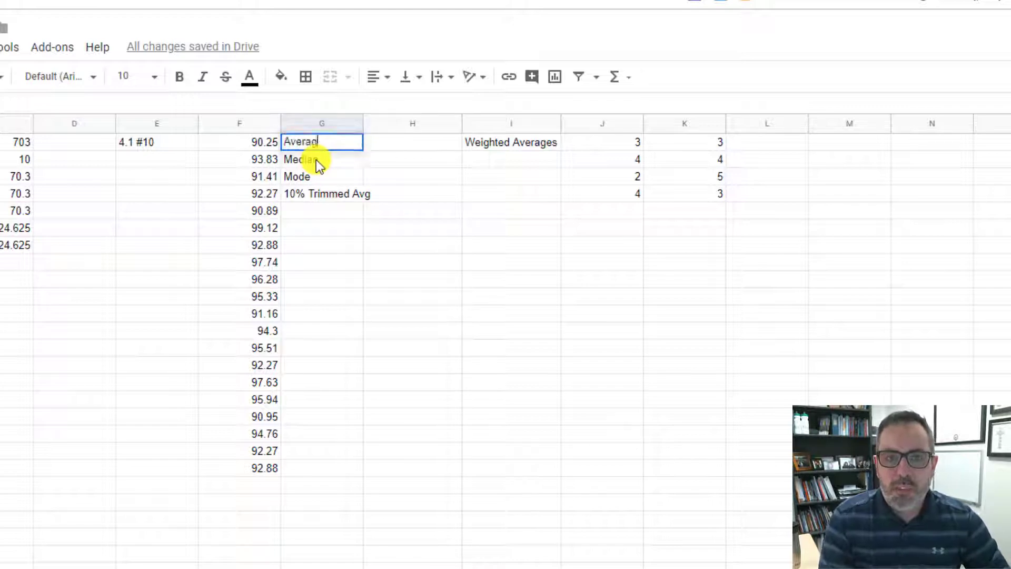
type("e")
key("Tab")
Calculate the average of column F in cell H1 with =average(f:f)
type("=avera")
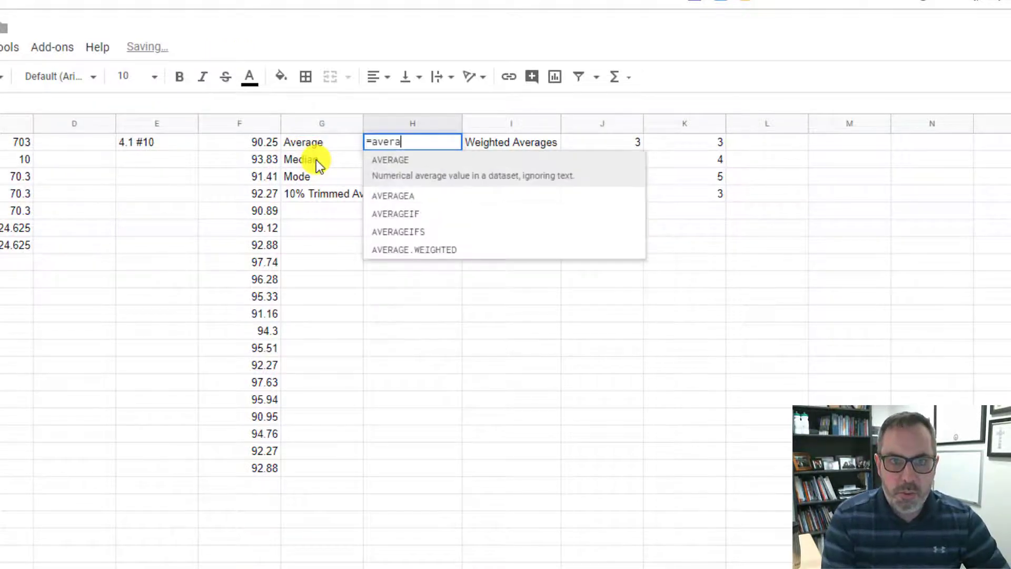
type("ge(f:")
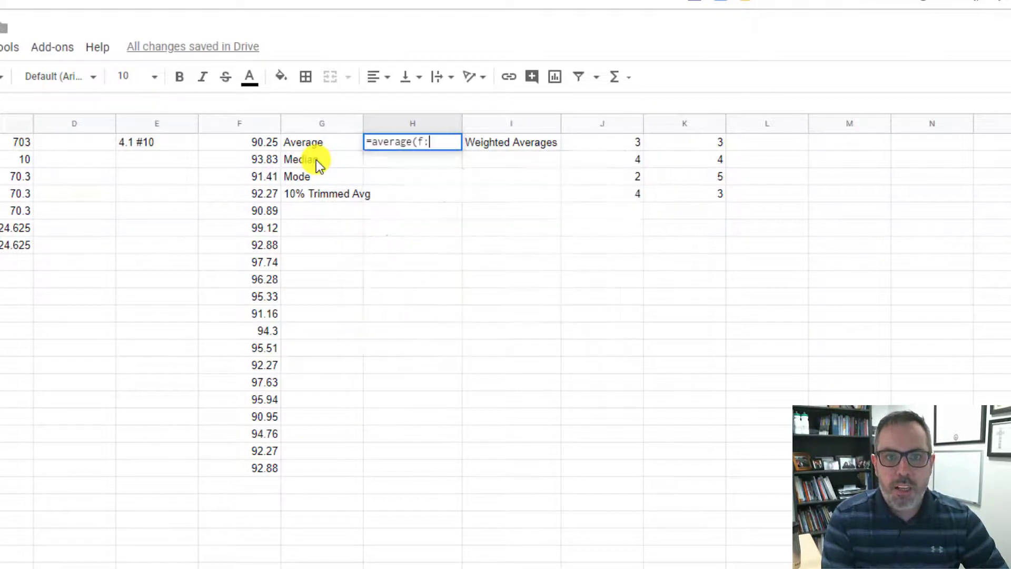
type("f)")
key("Return")
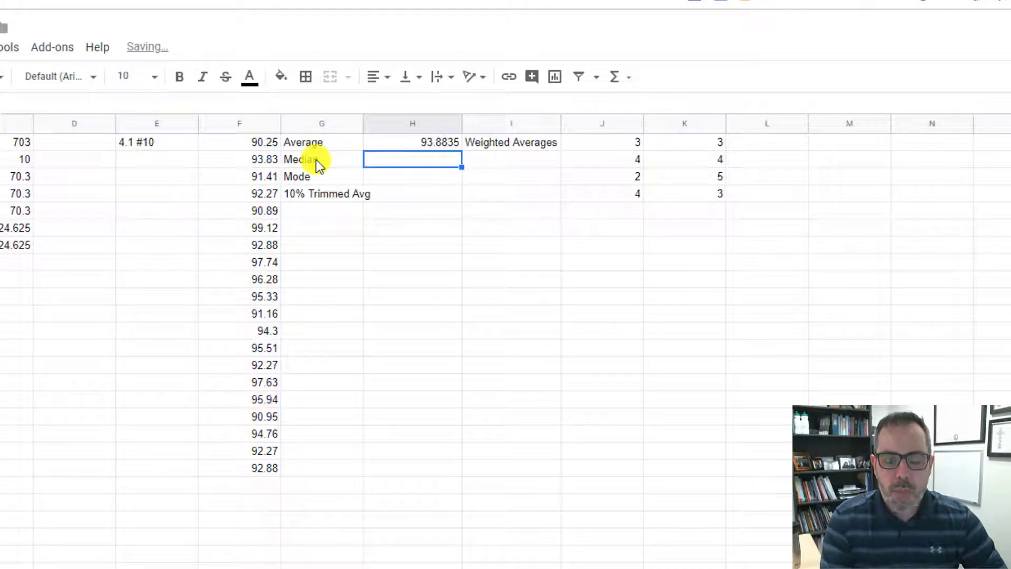
type("=")
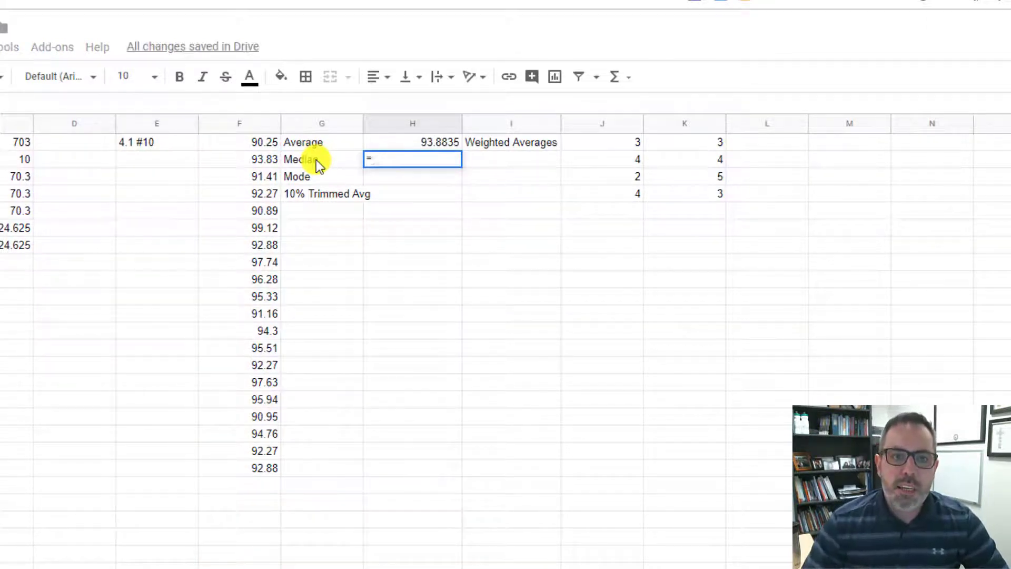
left_click(265, 143)
left_click_drag(265, 144, 262, 472)
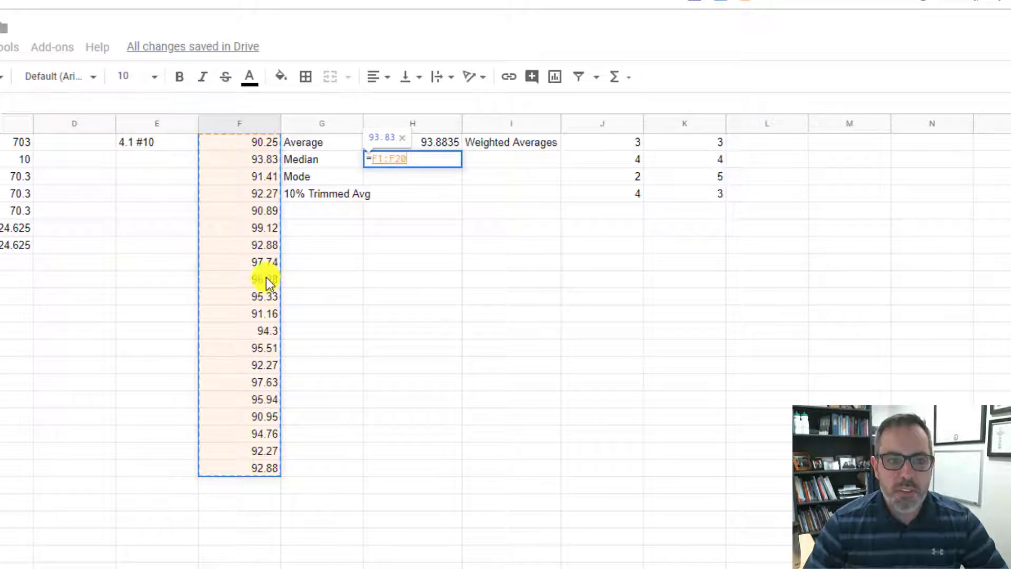
left_click_drag(266, 277, 270, 296)
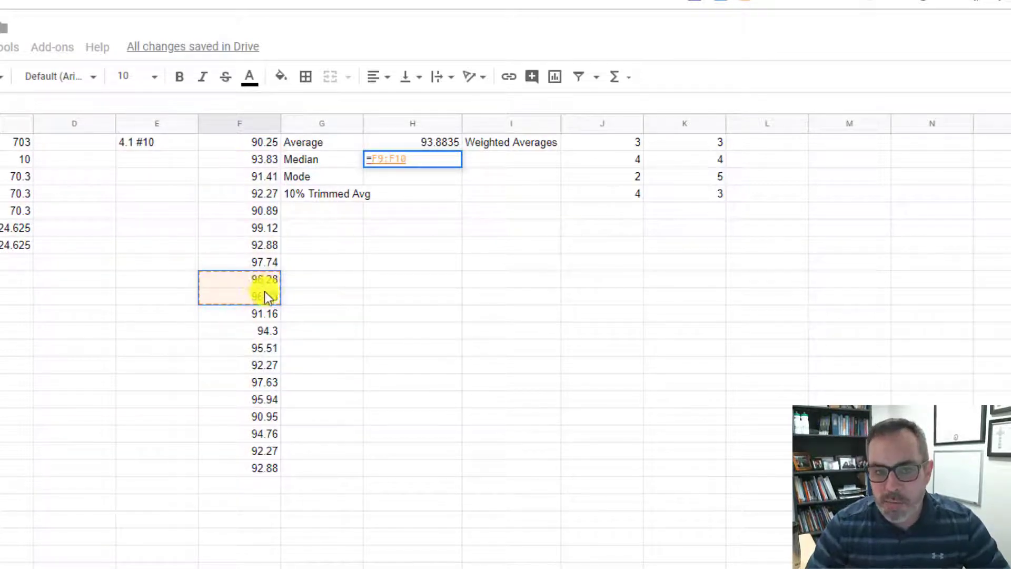
left_click(392, 164)
key("ctrl+a")
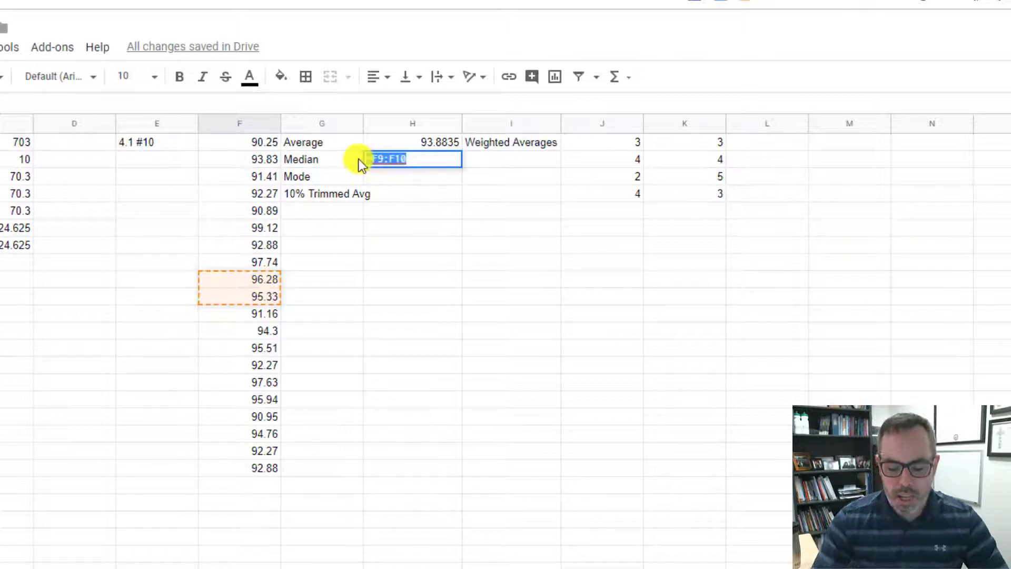
key("BackSpace")
Calculate the median of column F in cell H2 with =median(f:f)
type("=med")
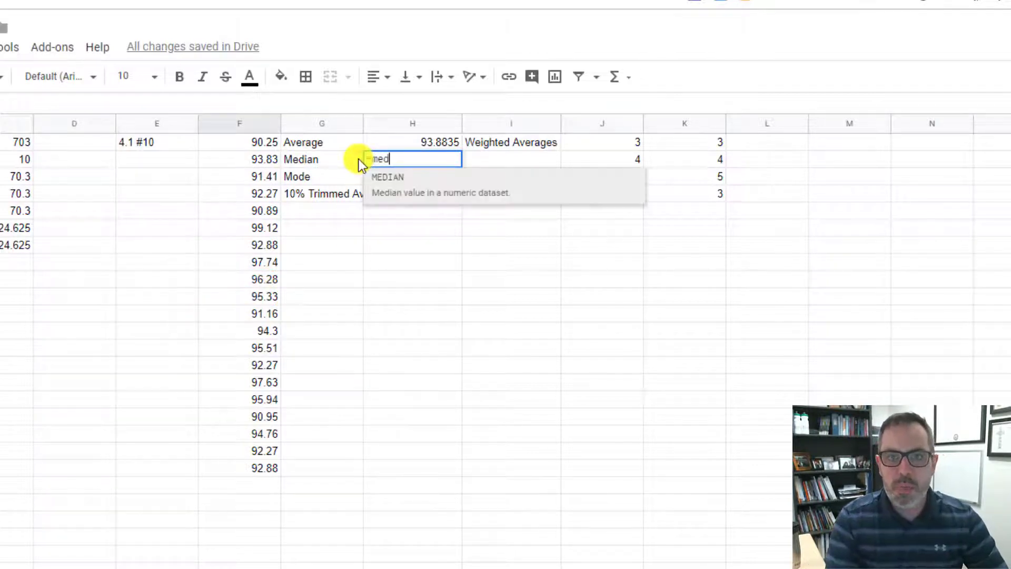
type("ian(f:f)")
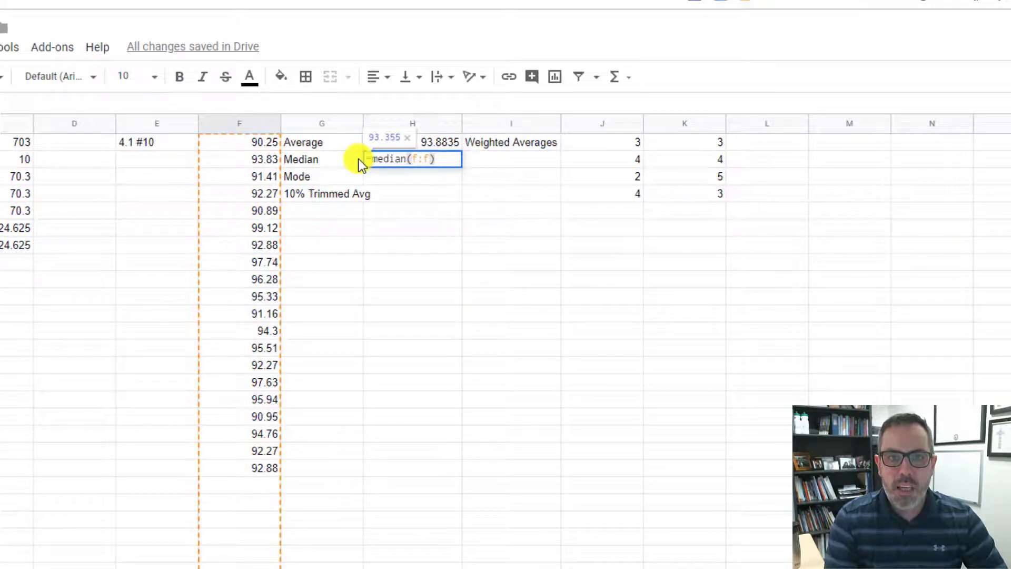
key("Return")
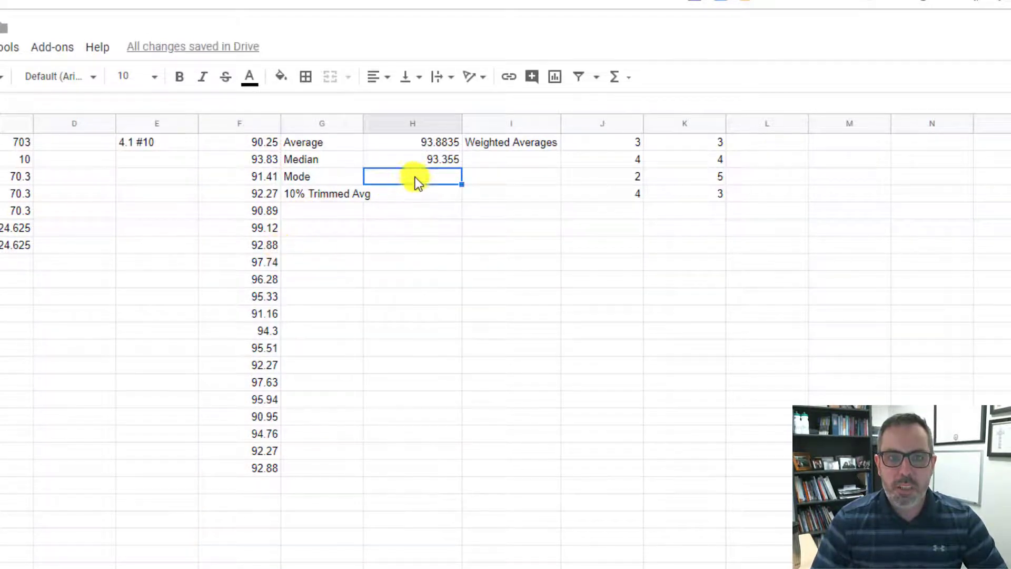
Move the data values in F1:F20 down one row to free cell F1 for a header
left_click(272, 280)
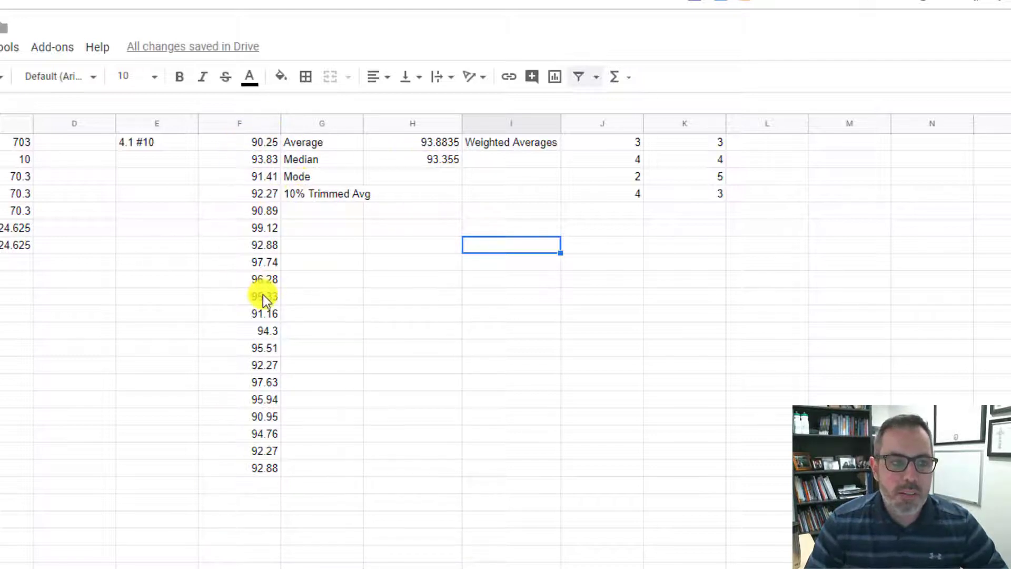
left_click(431, 160)
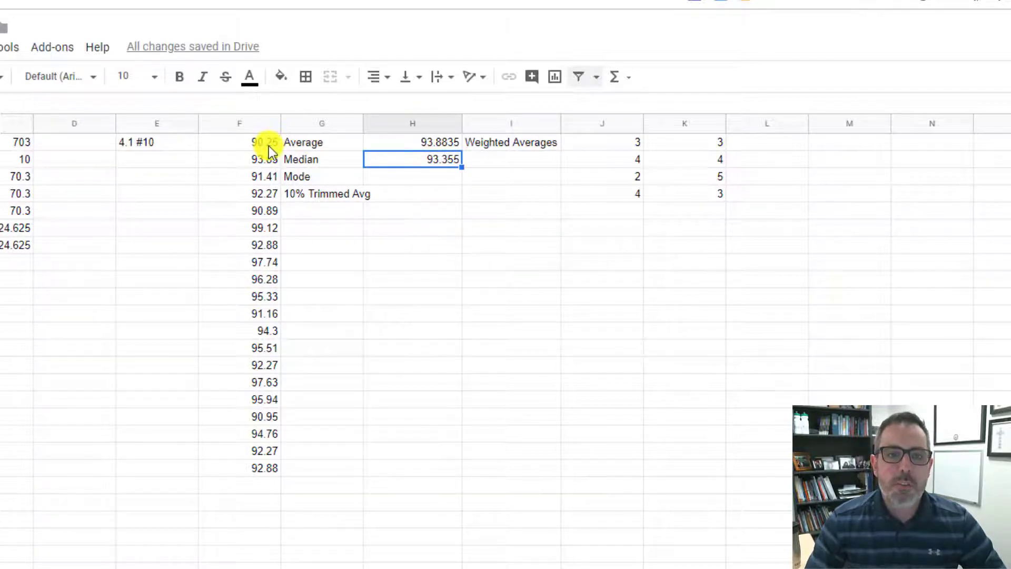
left_click_drag(269, 147, 268, 472)
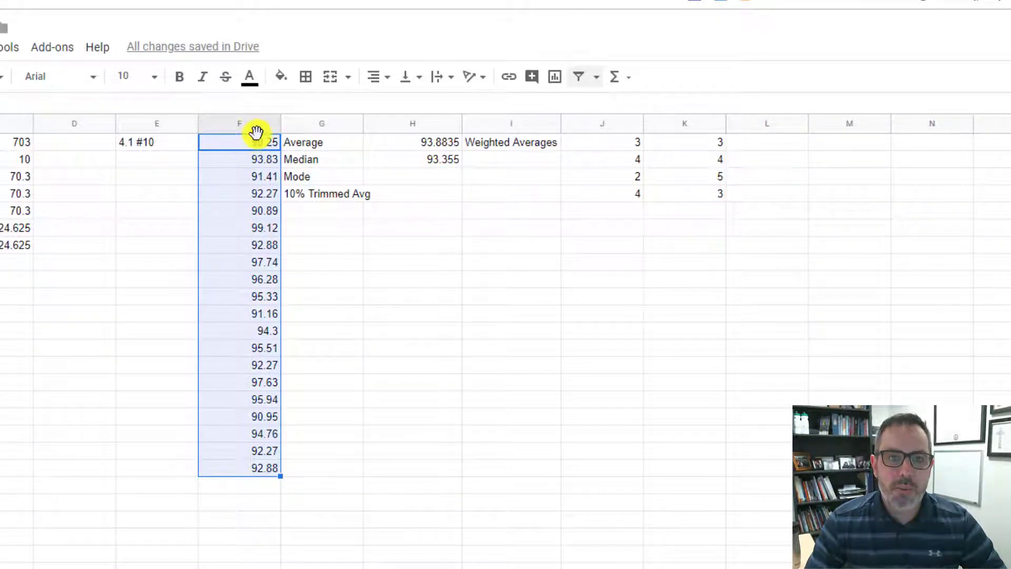
left_click_drag(257, 135, 252, 167)
Enter the bold header LABEL in cell F1 above the data
left_click(245, 144)
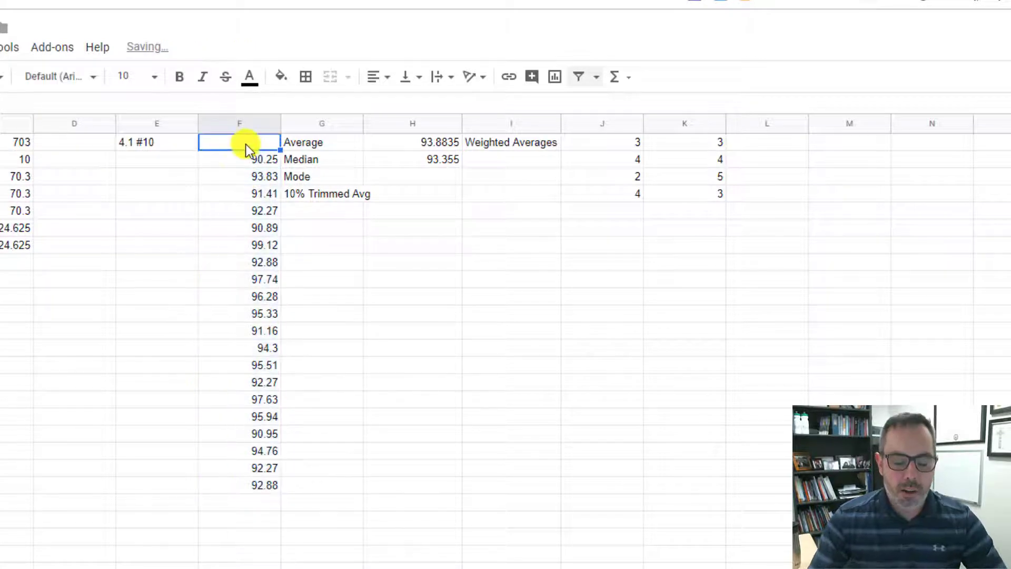
key("ctrl+b")
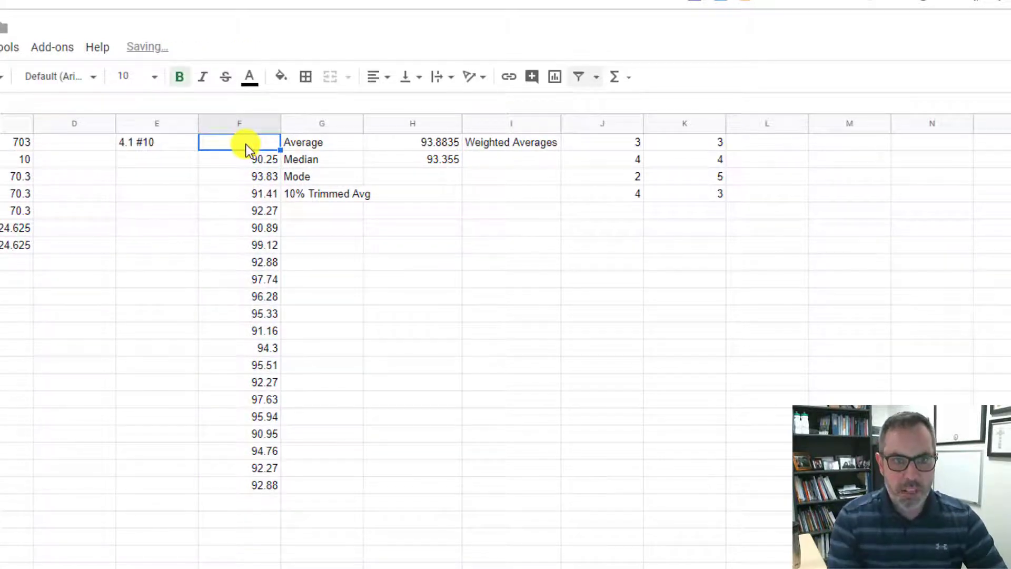
type("LABEL")
key("Return")
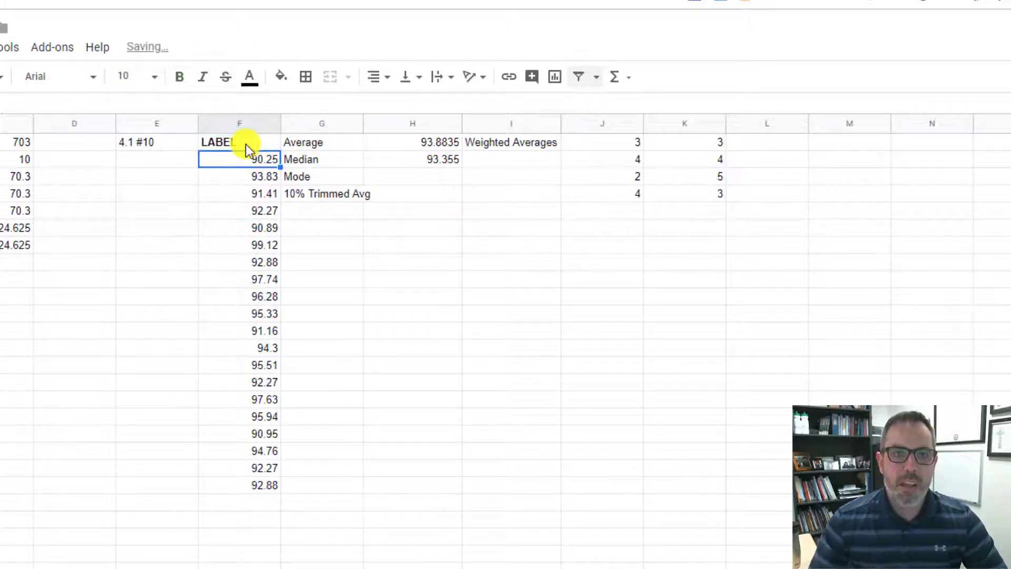
Add a filter to column F and sort its values in ascending order
left_click_drag(245, 144, 244, 497)
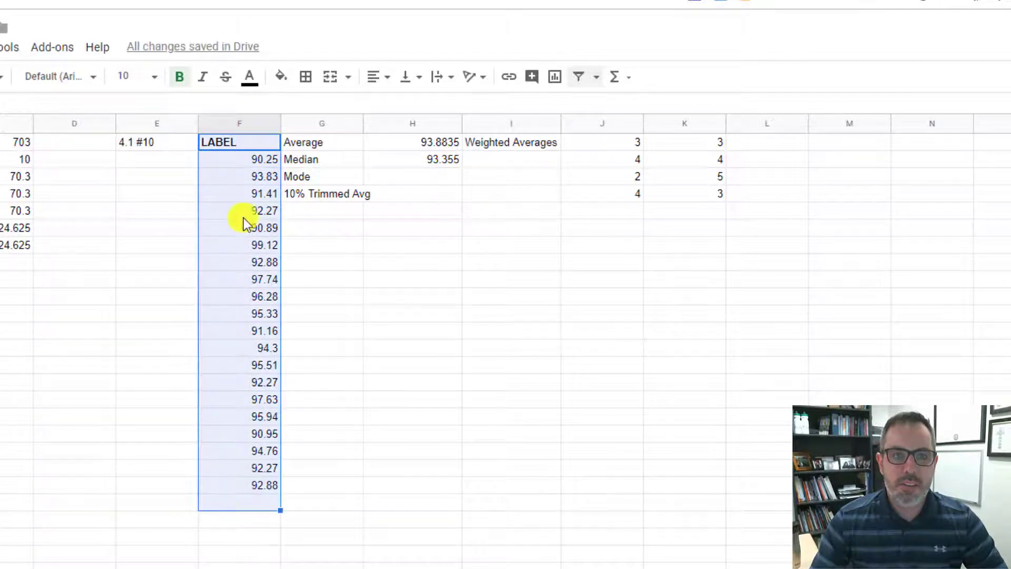
left_click(243, 122)
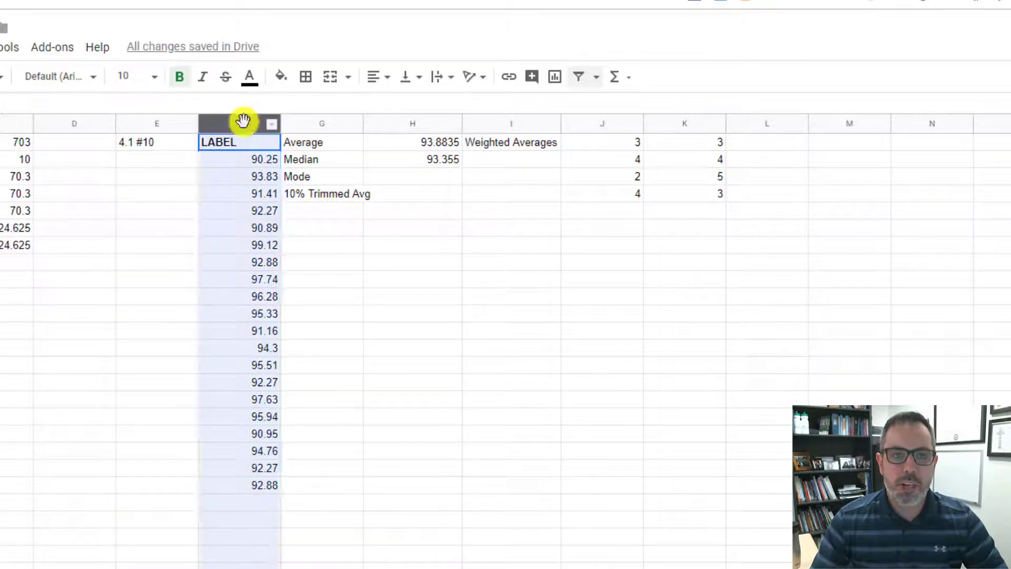
left_click(579, 79)
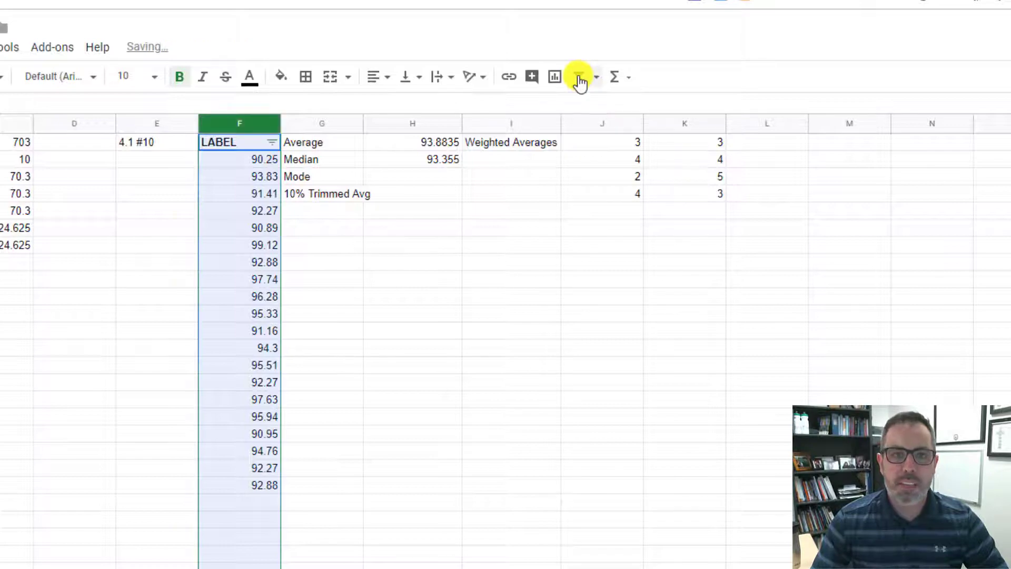
left_click(270, 146)
left_click(173, 176)
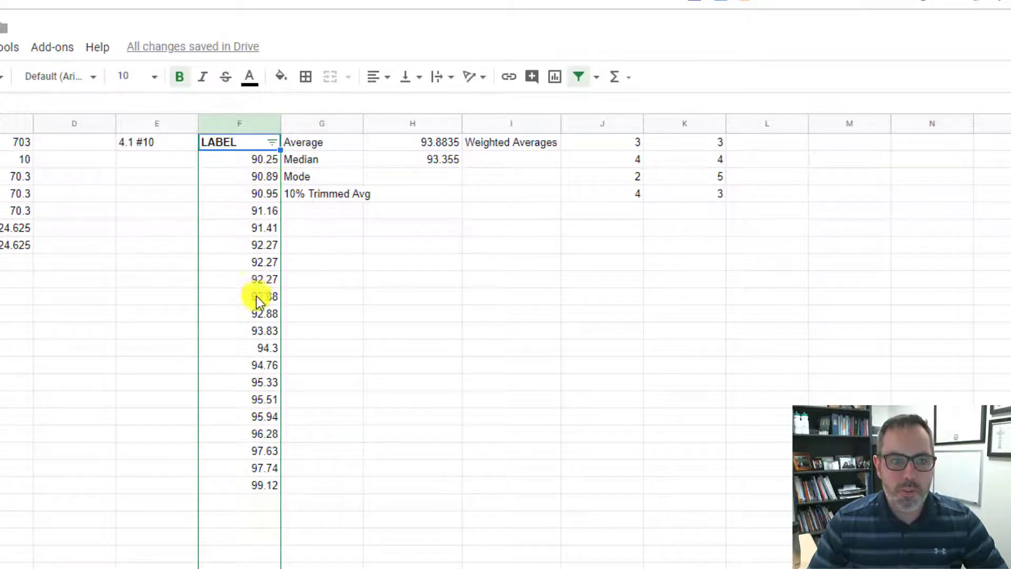
Add the two middle values from F11 and F12 in cell D11 with =92.88+93.83
left_click_drag(254, 302, 257, 333)
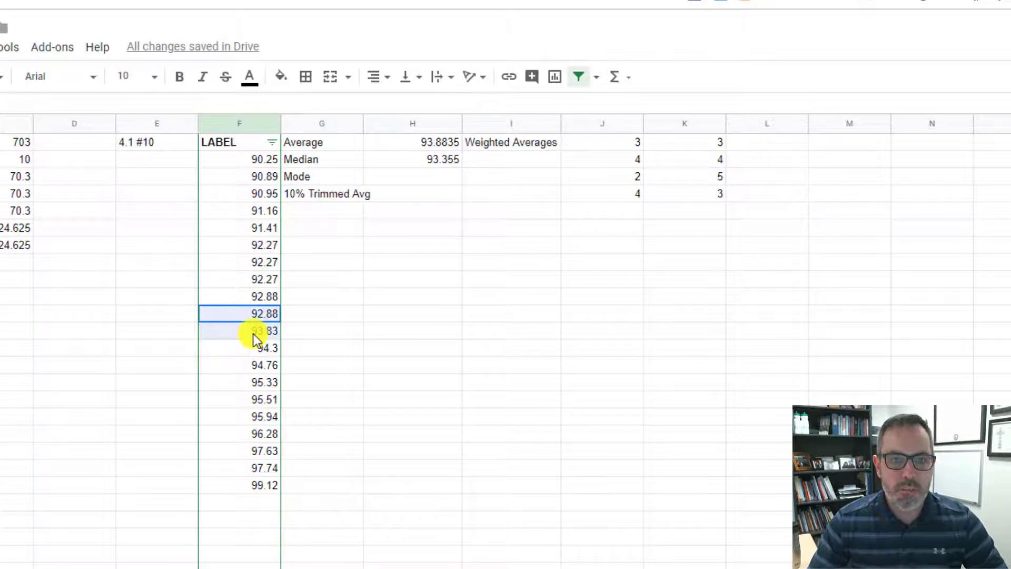
left_click(78, 318)
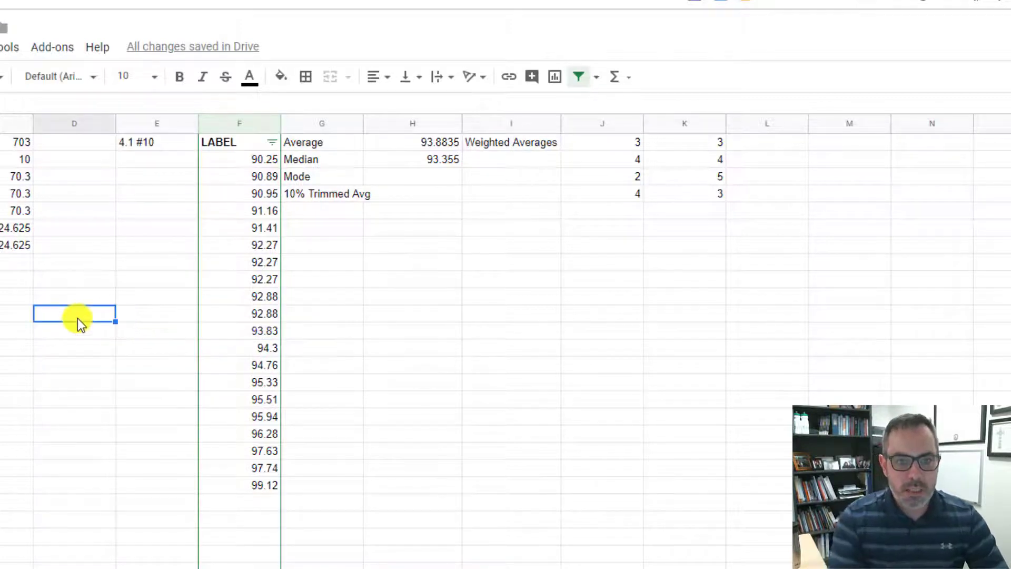
double_click(77, 318)
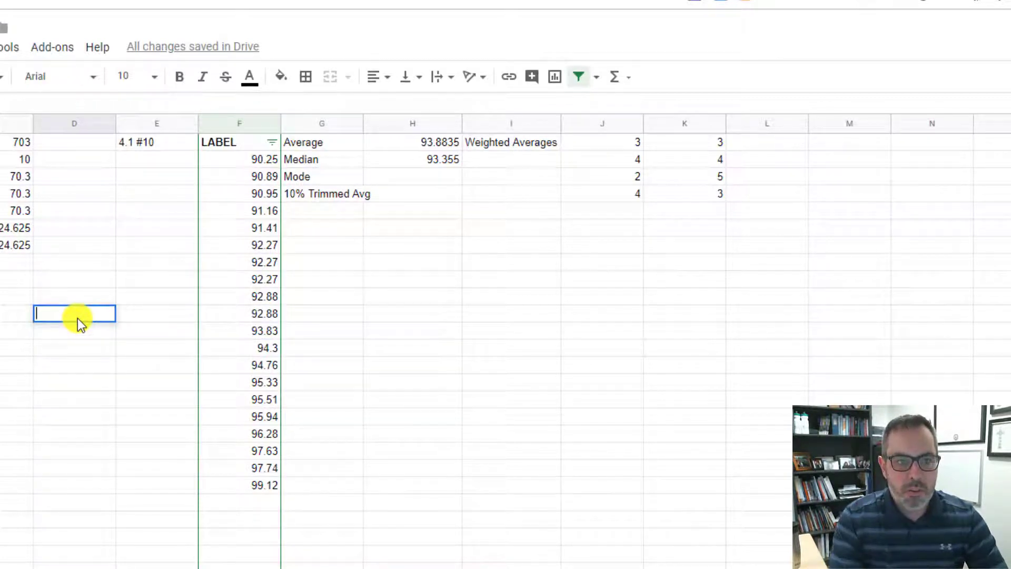
type("=92.88+9")
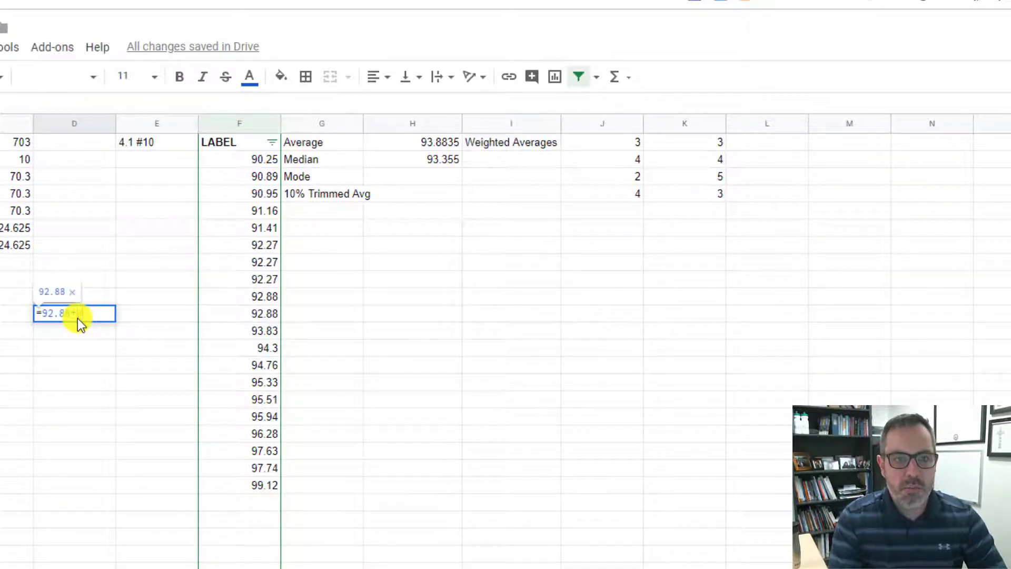
key("BackSpace")
type("-3.83")
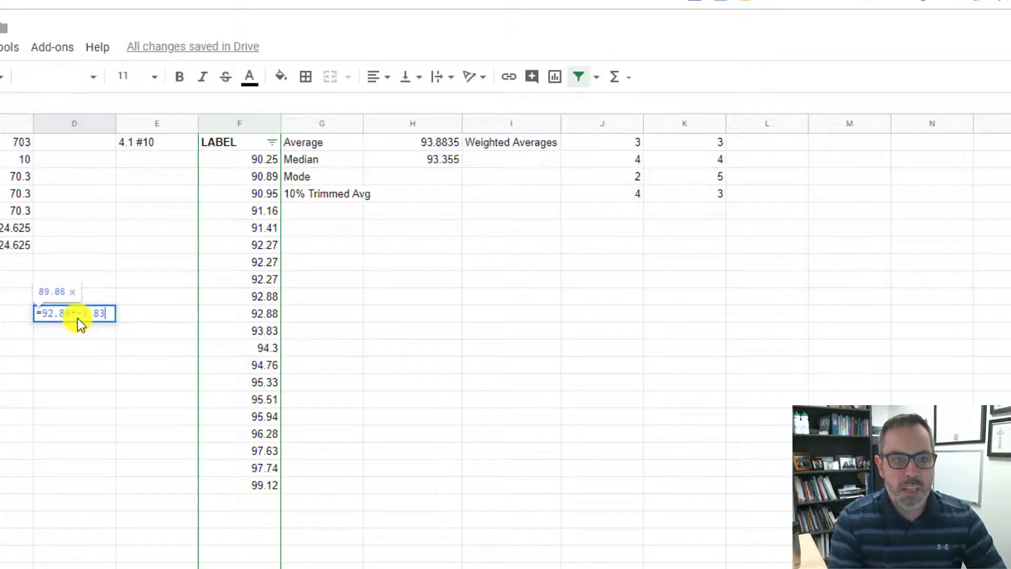
key("Home")
key("Right")
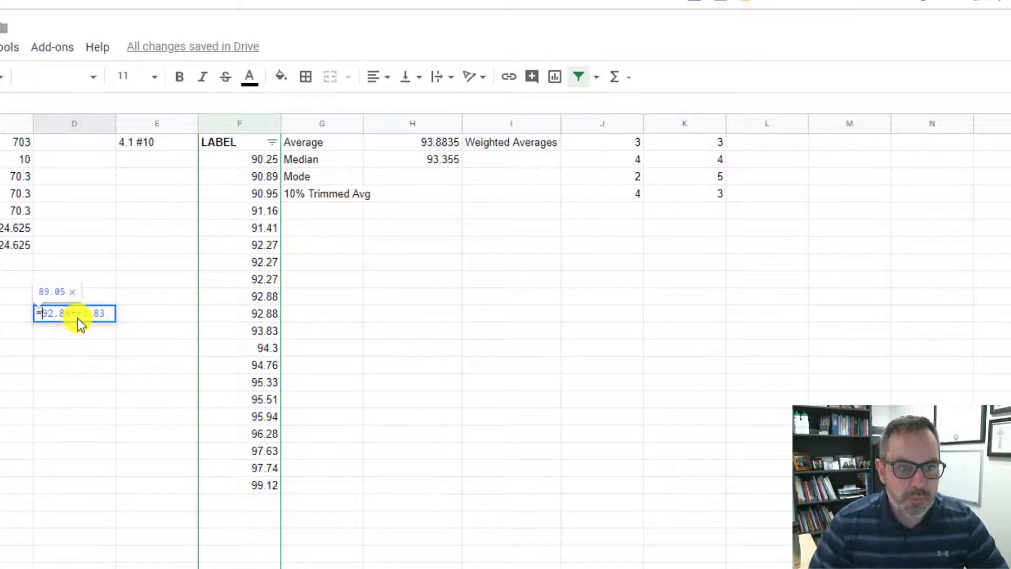
key("Right")
key("Right")
key("Right")
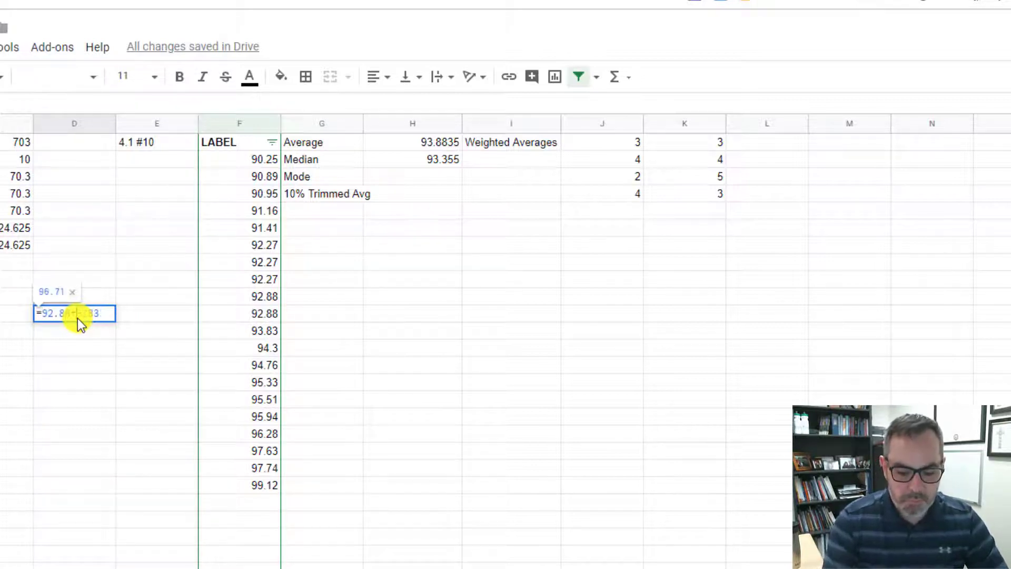
type("9")
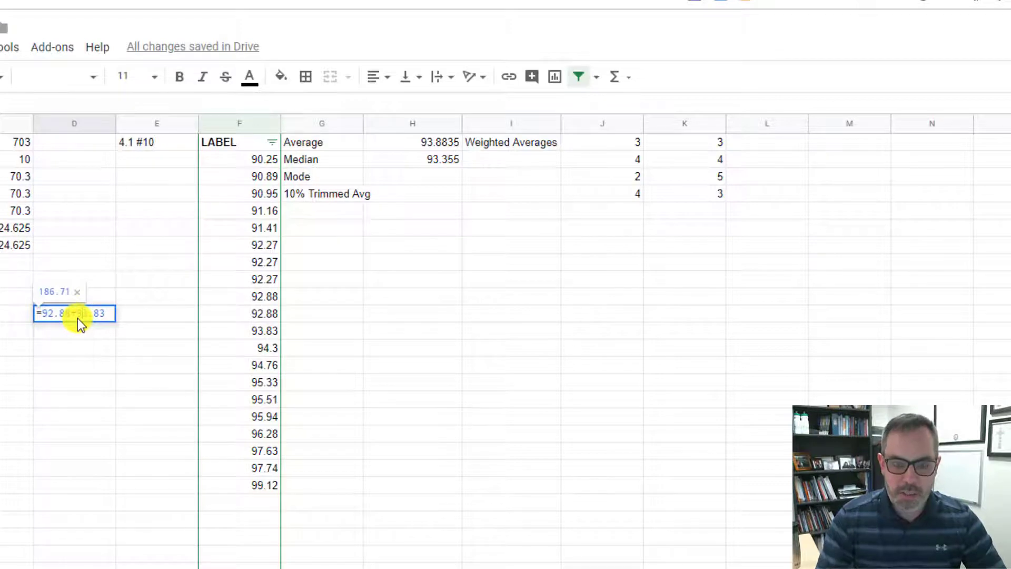
key("Return")
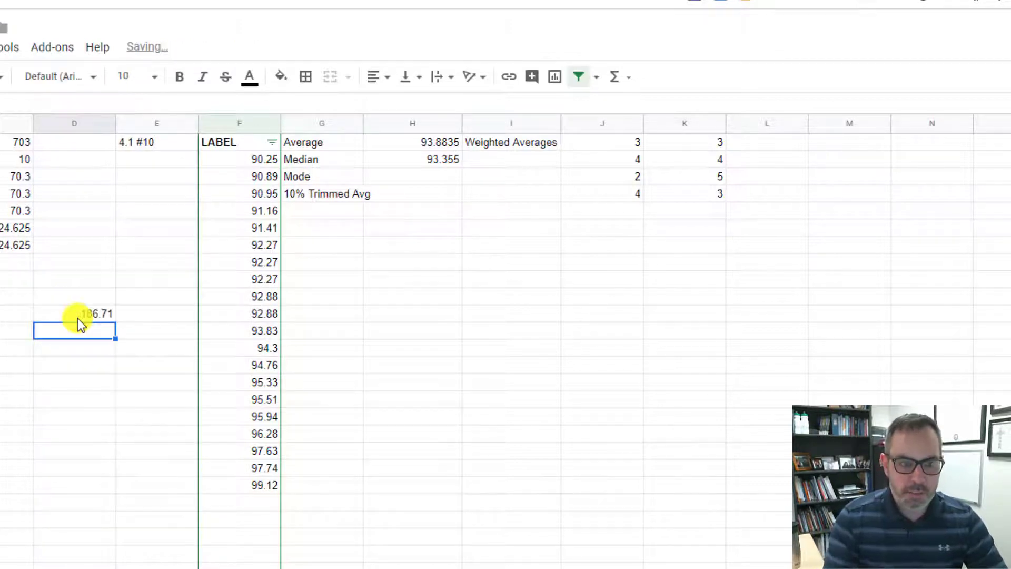
Divide the sum in D11 by two in cell D12 with =D11/2 and compare it with the median in H2
type("=")
left_click(77, 318)
type("/2")
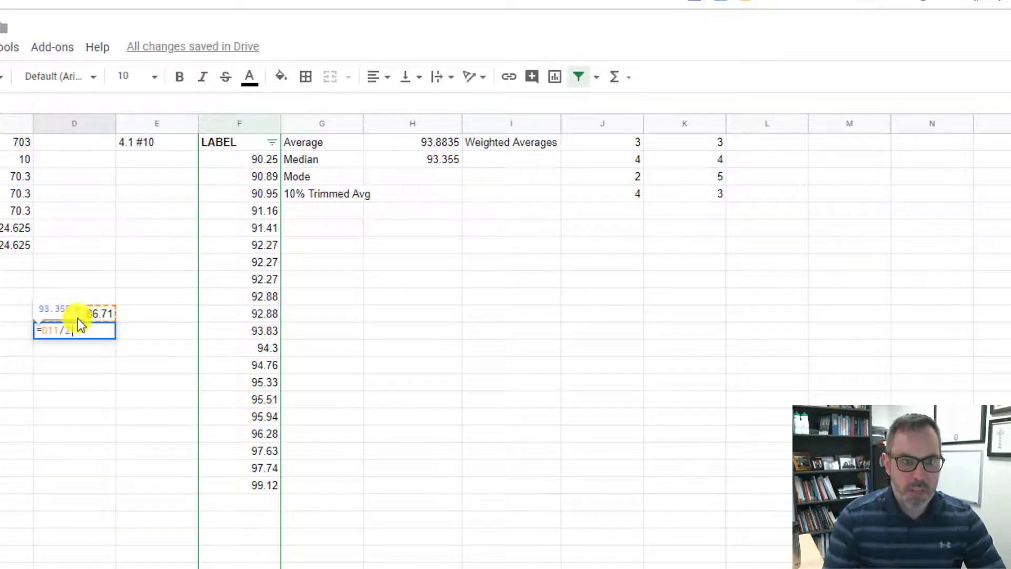
key("Return")
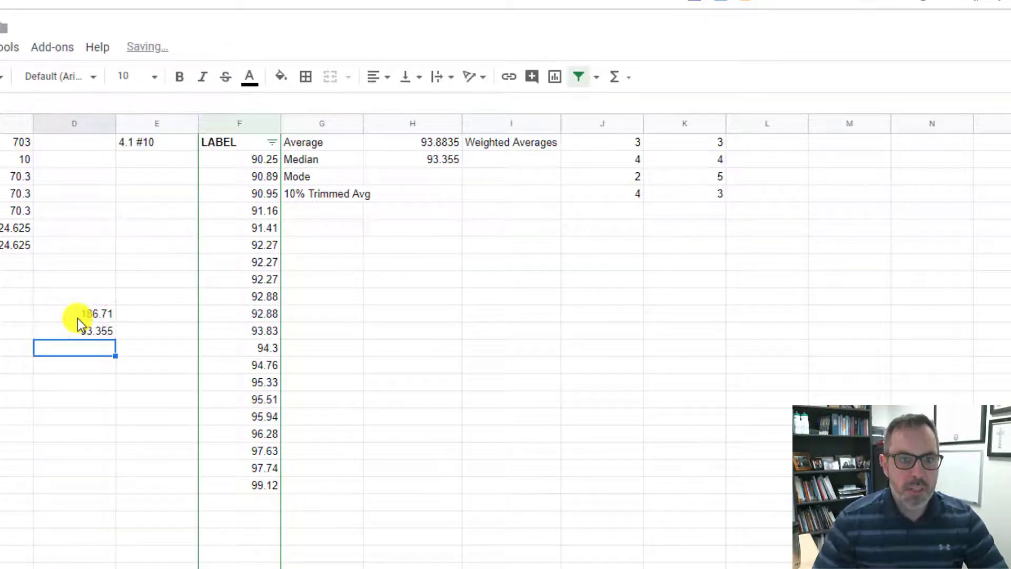
left_click(452, 164)
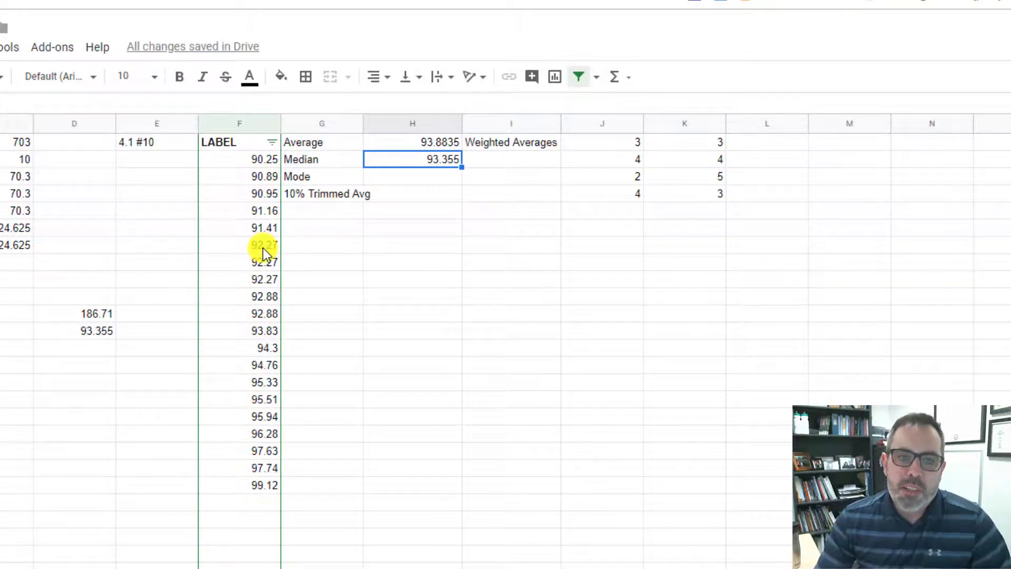
Calculate the mode of column F in cell H3 with =mode(f:f)
left_click_drag(265, 246, 267, 284)
left_click_drag(268, 284, 267, 284)
left_click(429, 182)
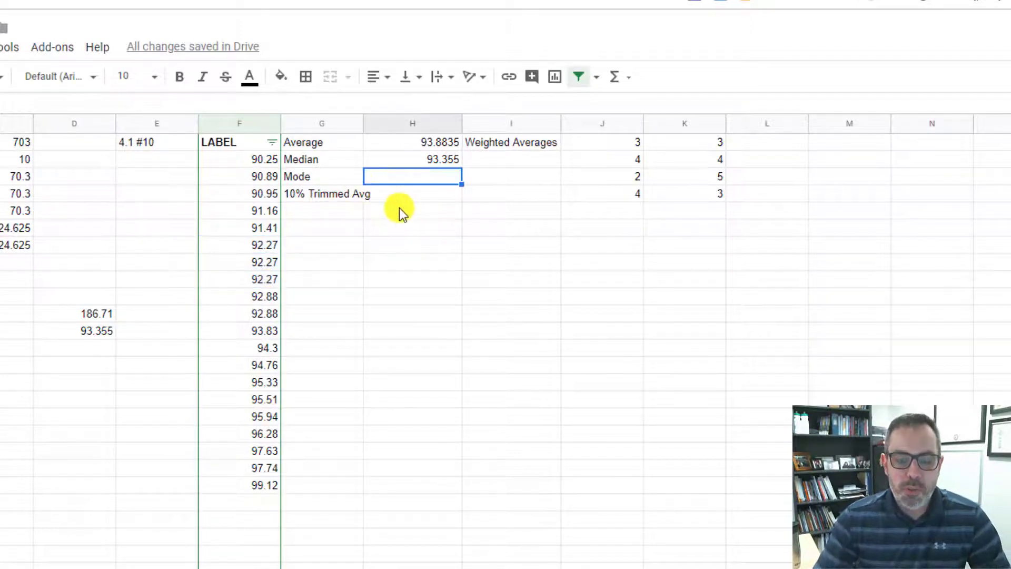
type("=mode")
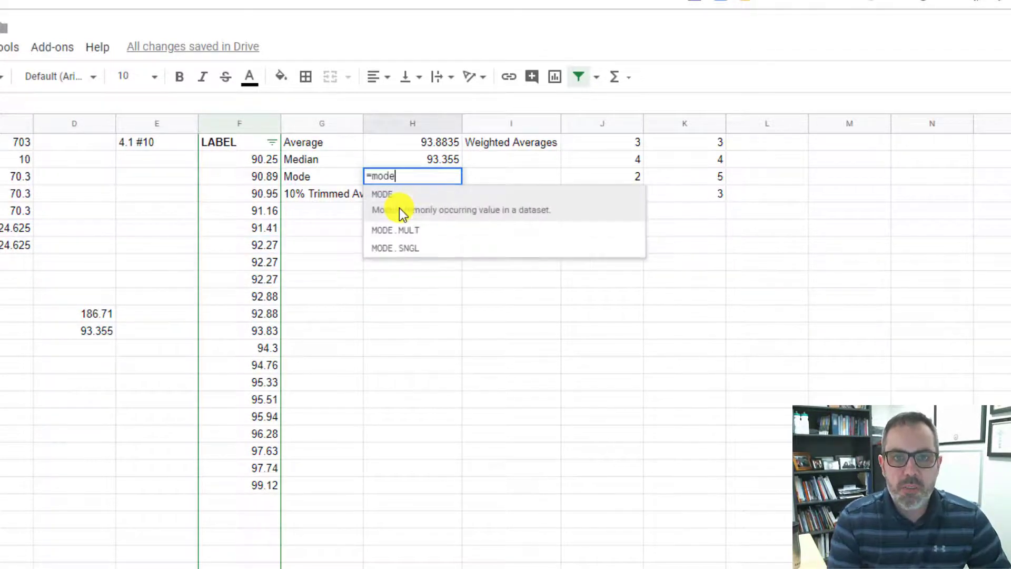
type("(f:f)")
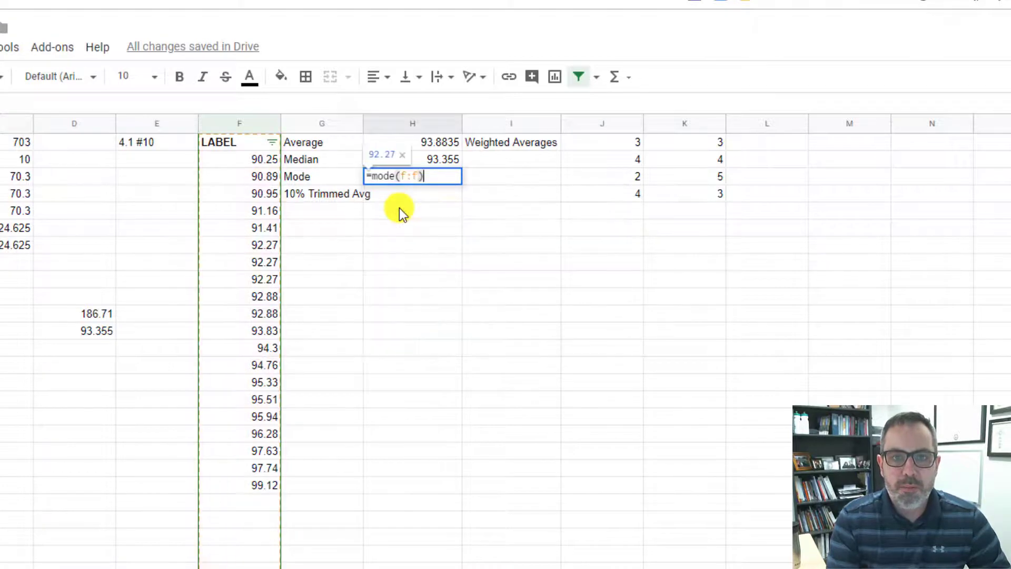
key("Return")
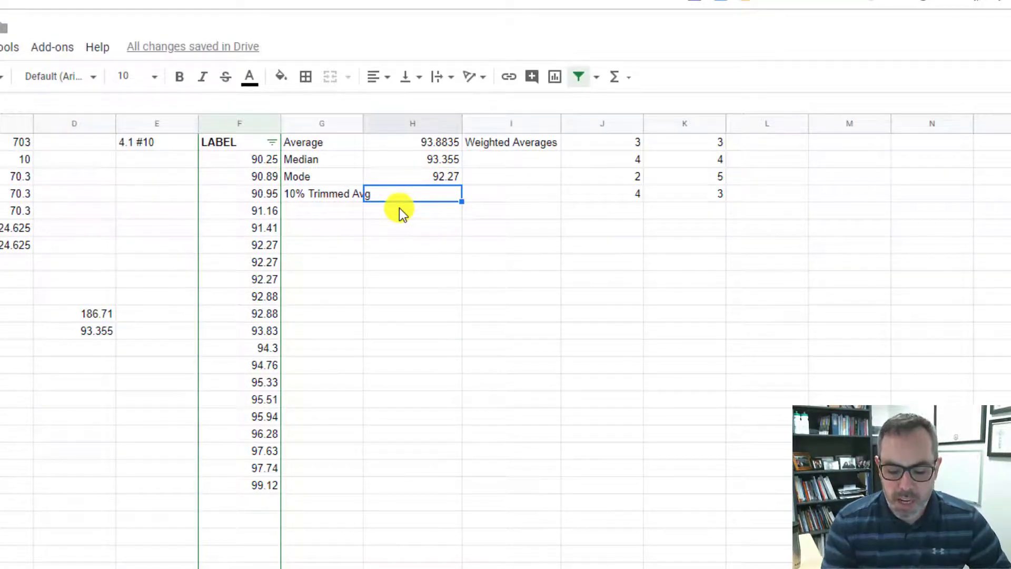
Calculate the 10% trimmed average of column F in cell H4 with =trimmean(f:f,.2)
type("=trim")
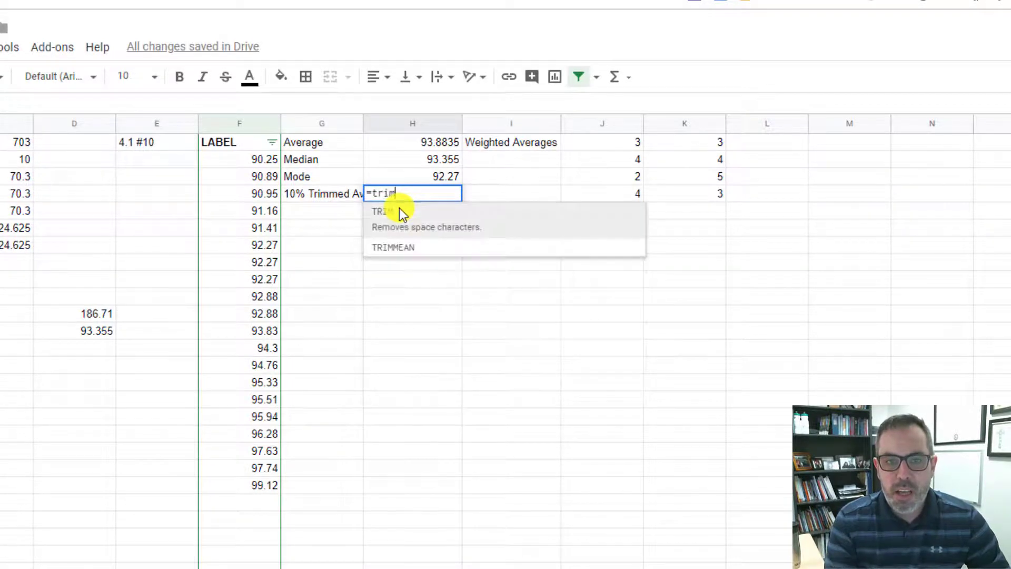
type("mean")
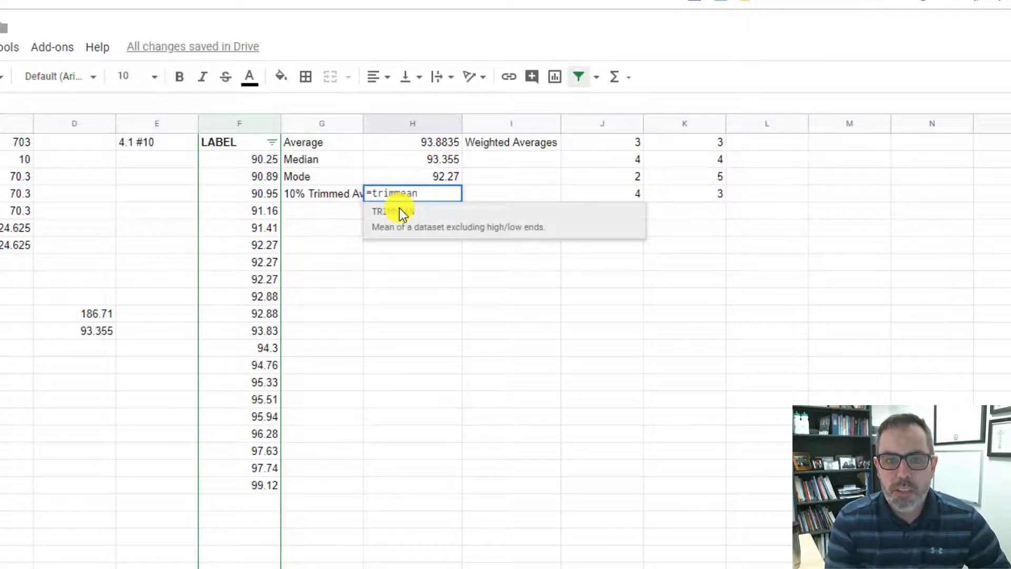
type("(f:")
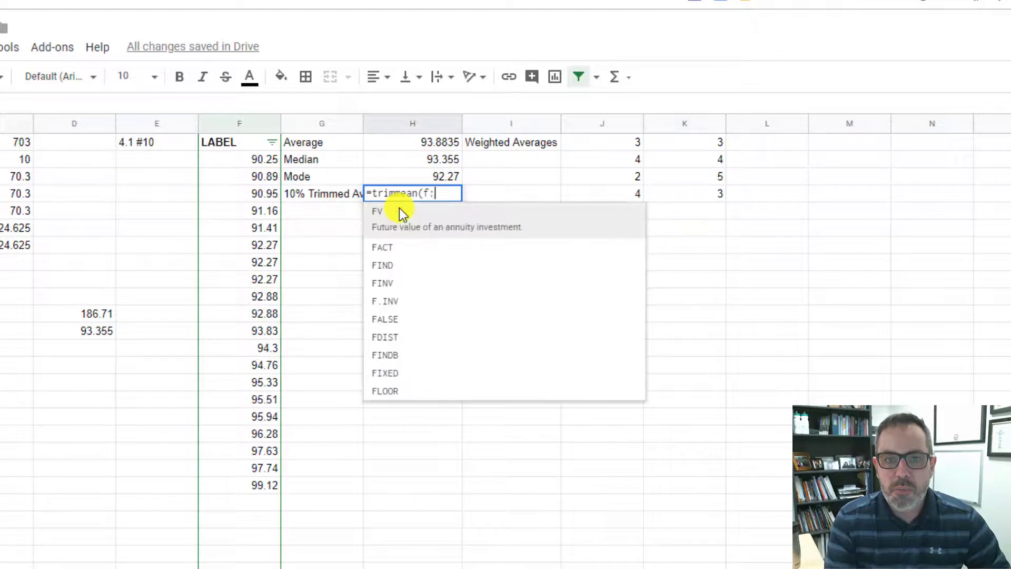
type("f,.")
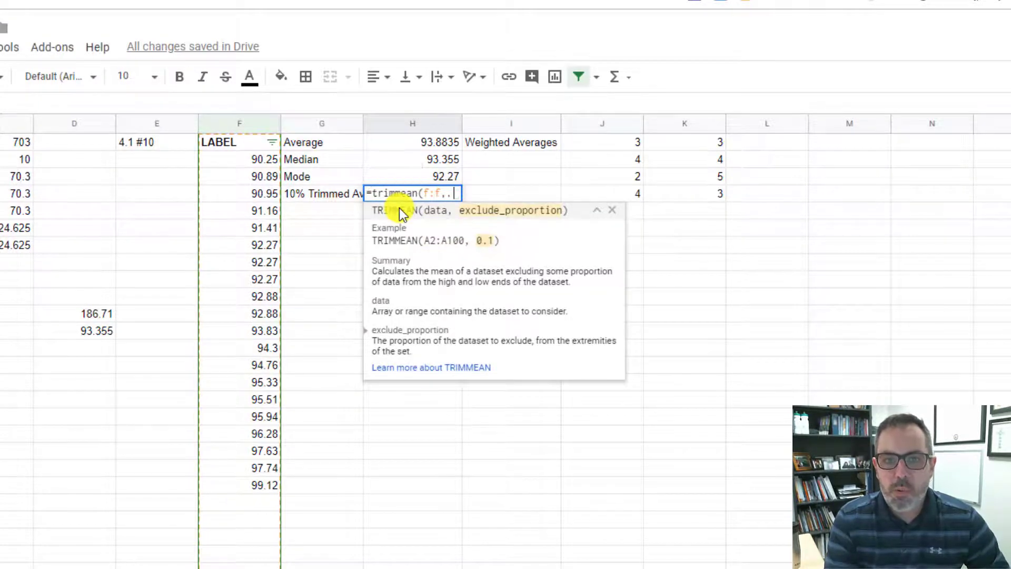
type("2)")
key("Return")
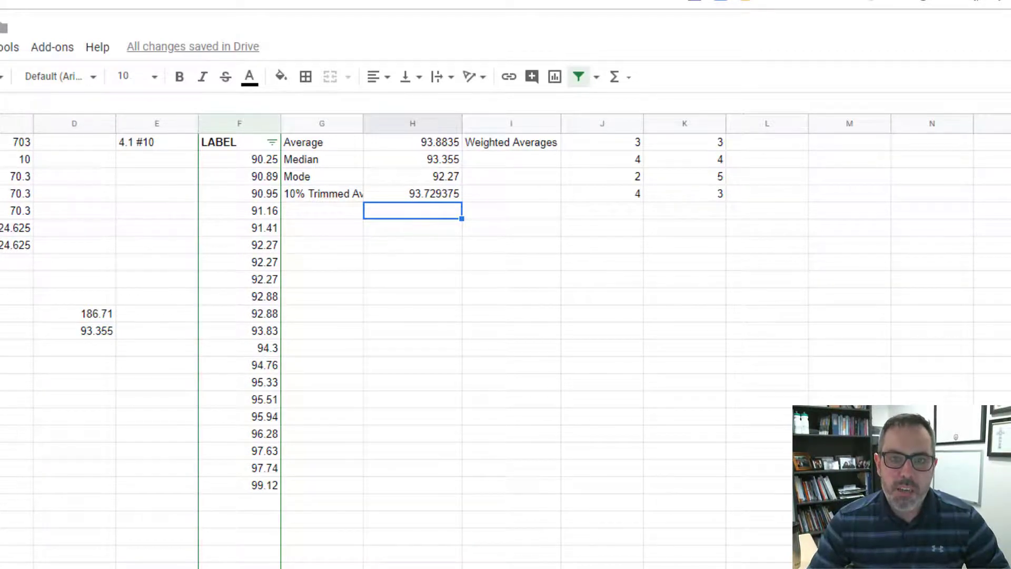
Move the Weighted Averages label and its data in I1:K4 down one row to free row 1 for headers
scroll(257, 200, "right", 5)
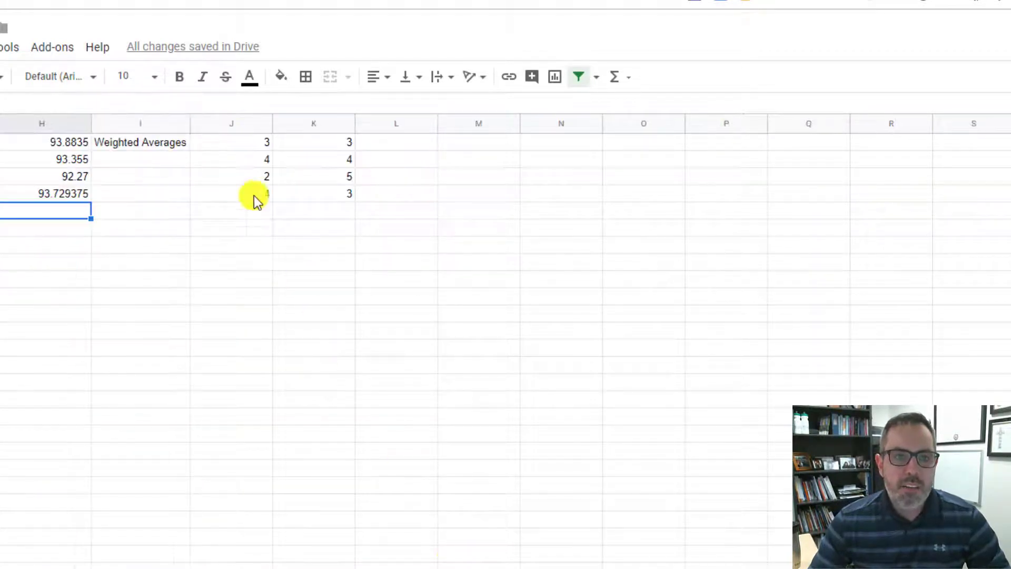
left_click_drag(180, 140, 318, 187)
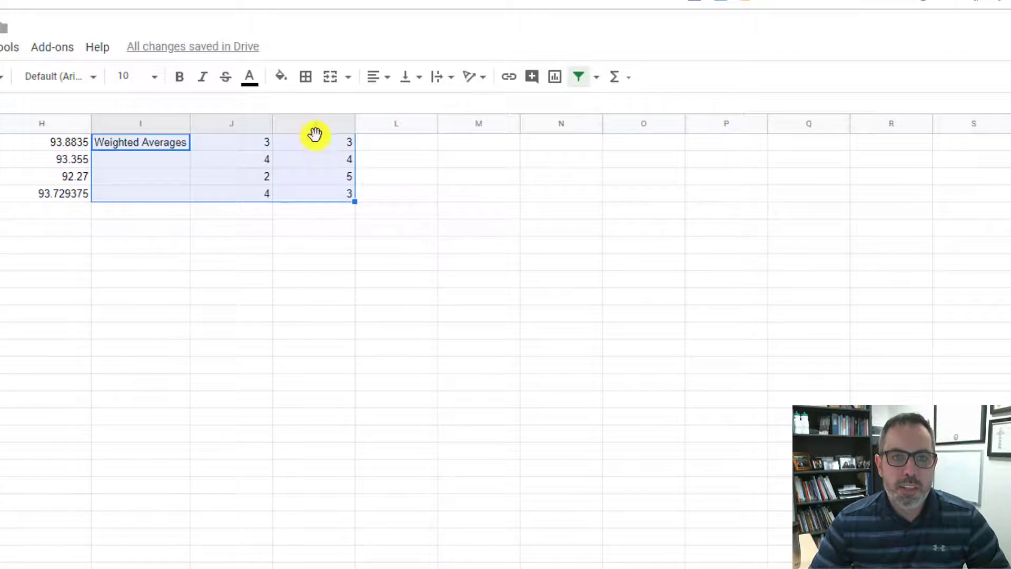
left_click_drag(315, 134, 314, 162)
Enter the bold headers GRADE in cell J1 and CREDITS in cell K1
left_click(265, 148)
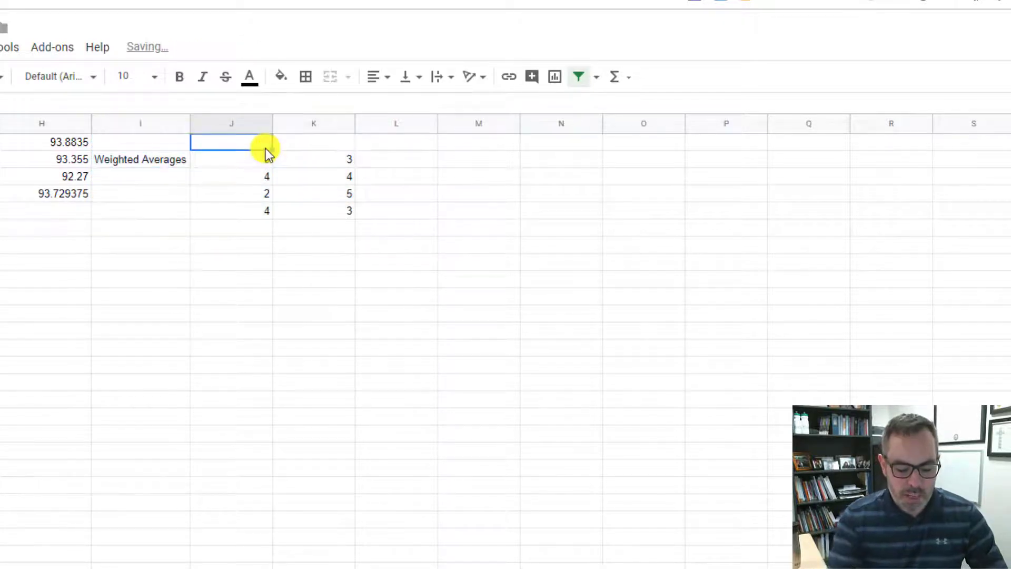
key("ctrl+b")
type("GRADE")
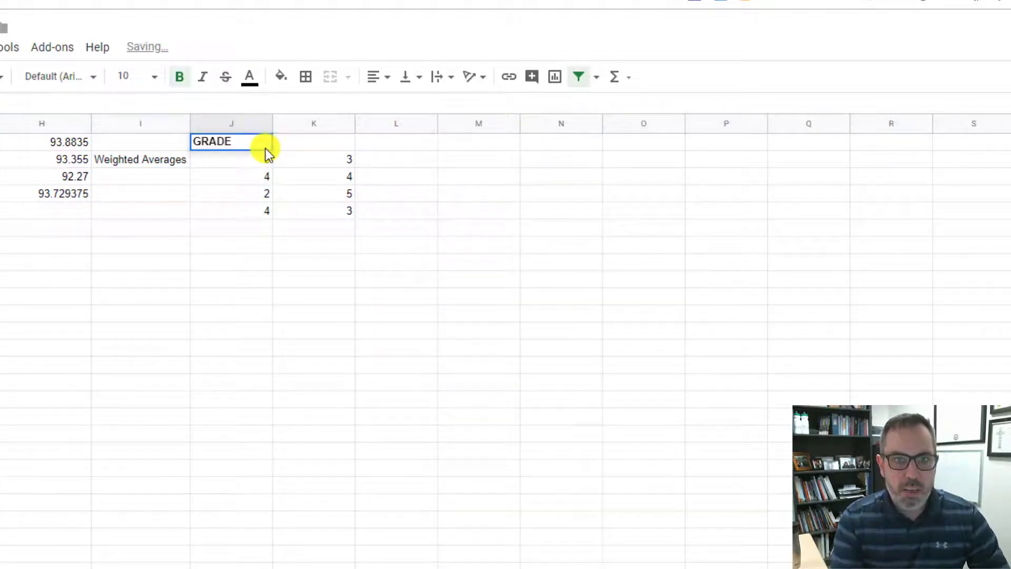
key("Tab")
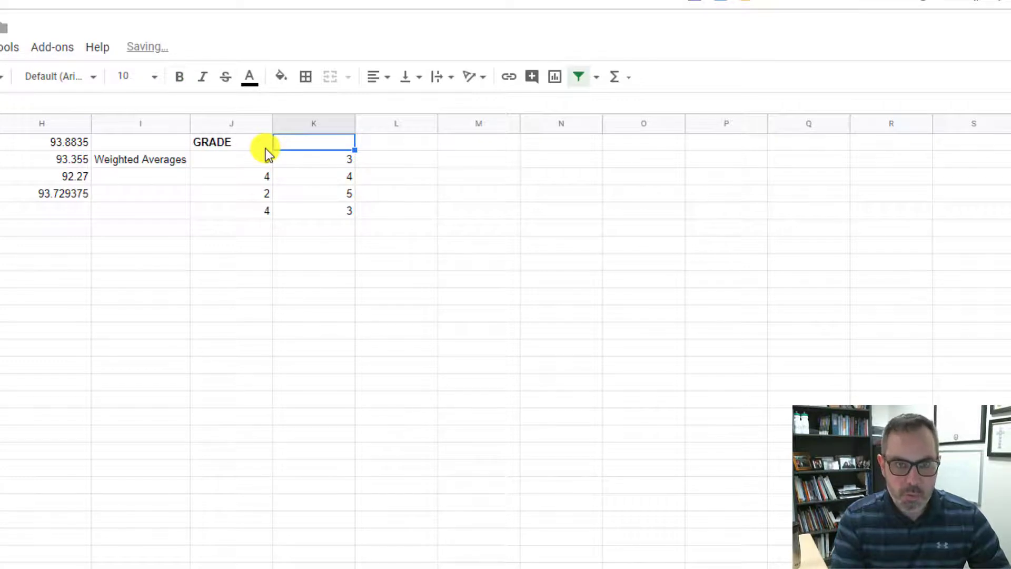
key("ctrl+b")
type("CREDITS")
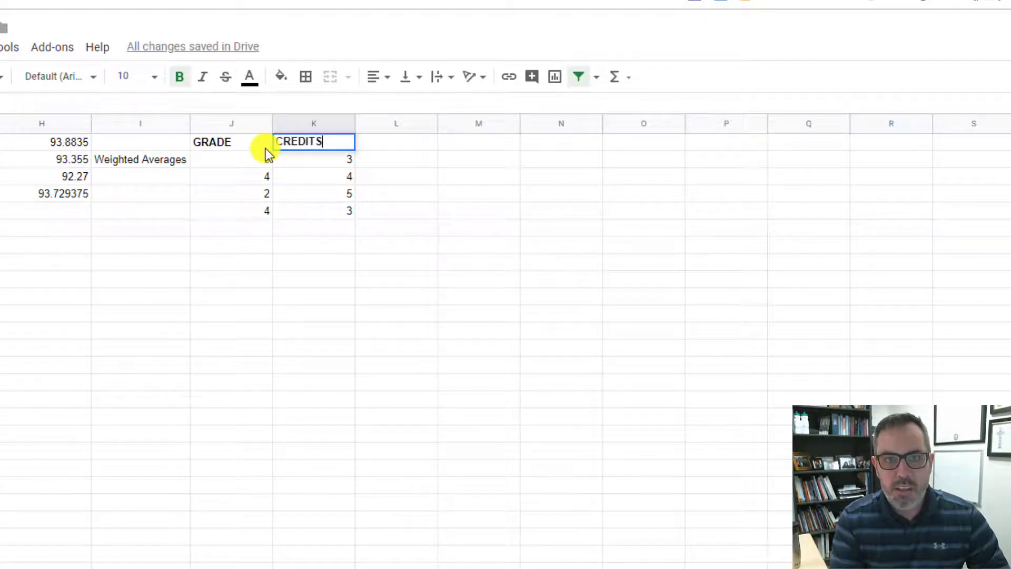
key("Return")
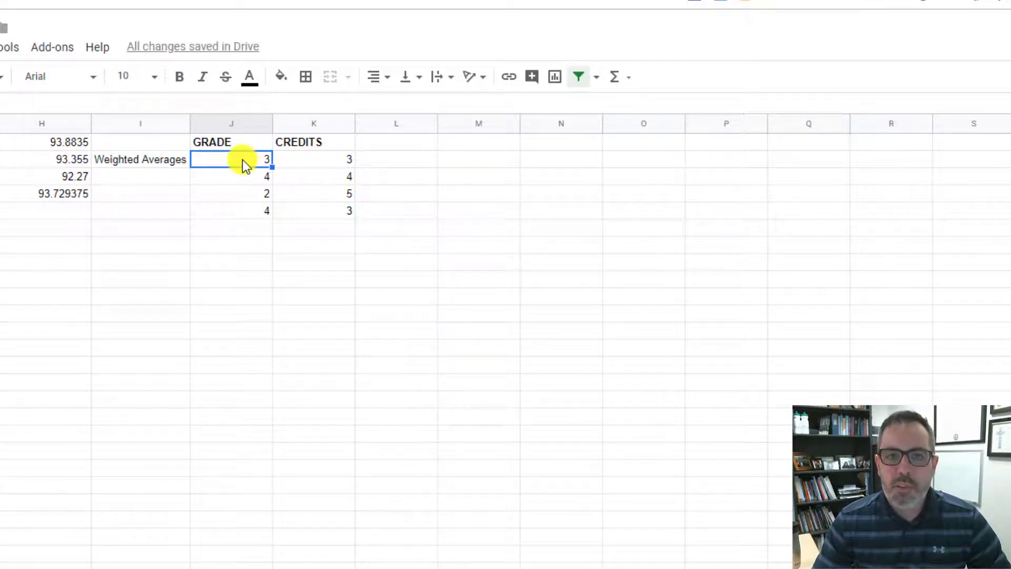
Calculate the unweighted average of the grades J2:J5 in cell I7 with the AVERAGE function
left_click(253, 180)
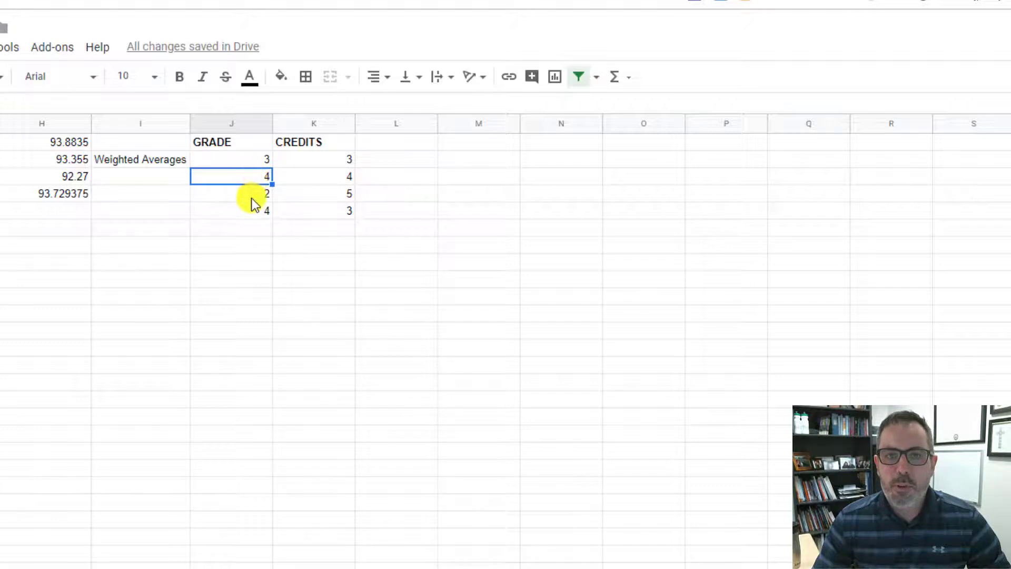
left_click(251, 198)
left_click(252, 214)
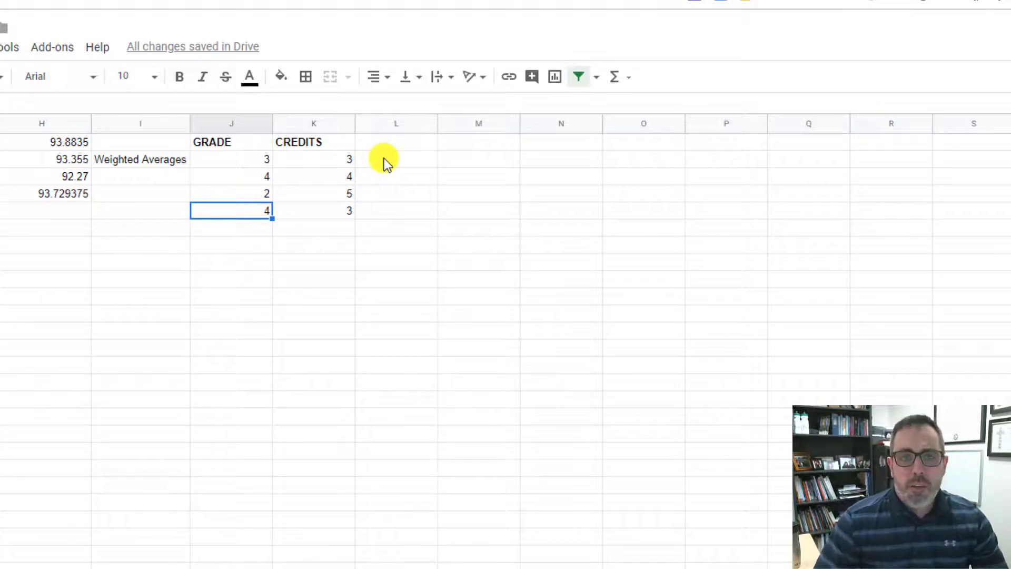
left_click(262, 160)
left_click_drag(262, 159, 263, 213)
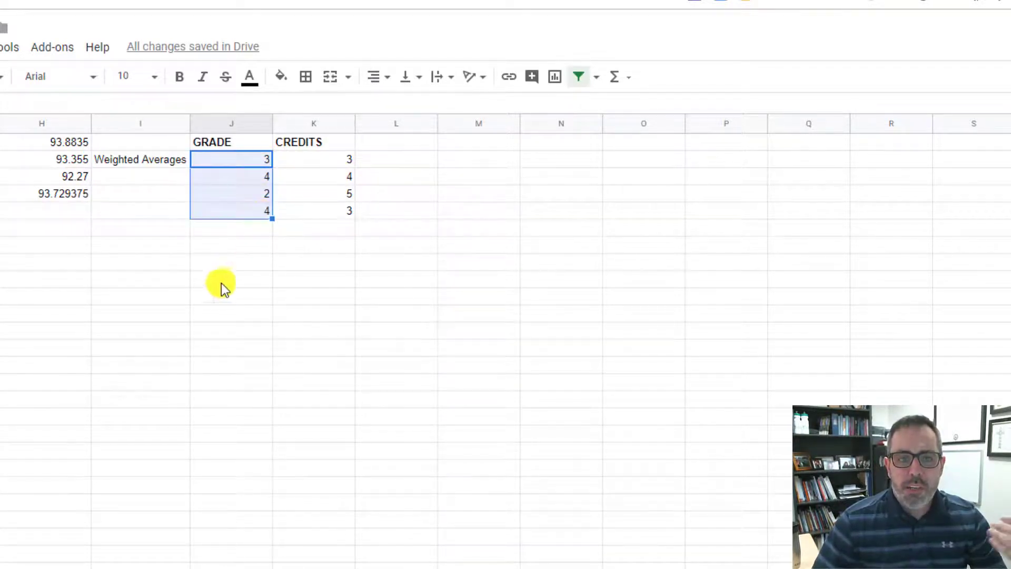
left_click(176, 244)
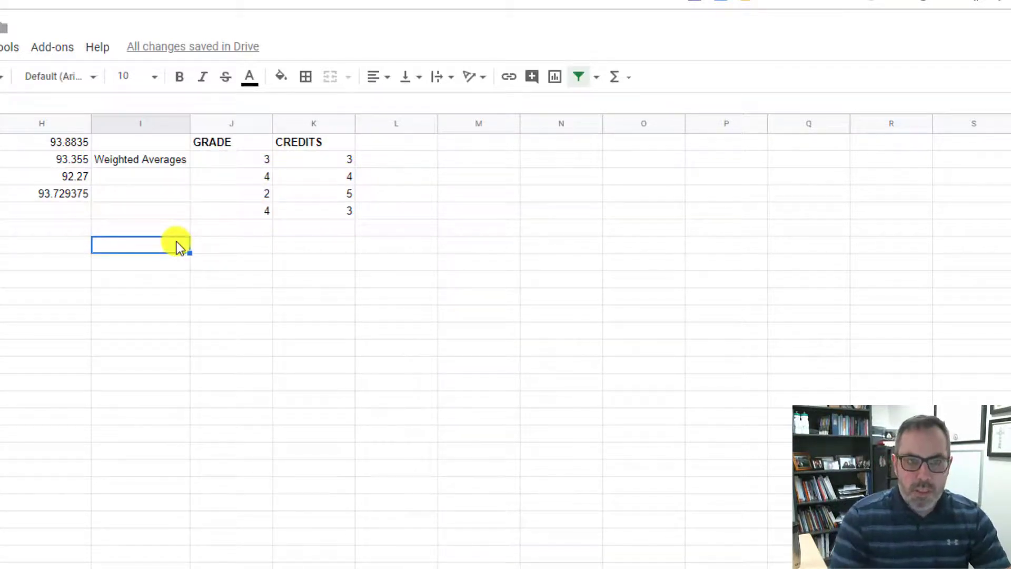
type("=average(")
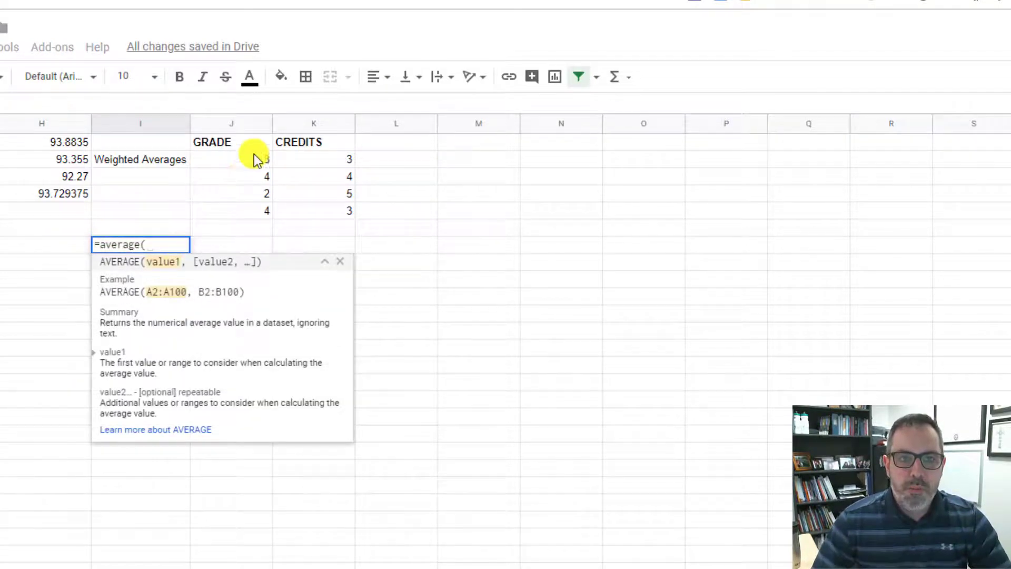
left_click_drag(254, 158, 254, 209)
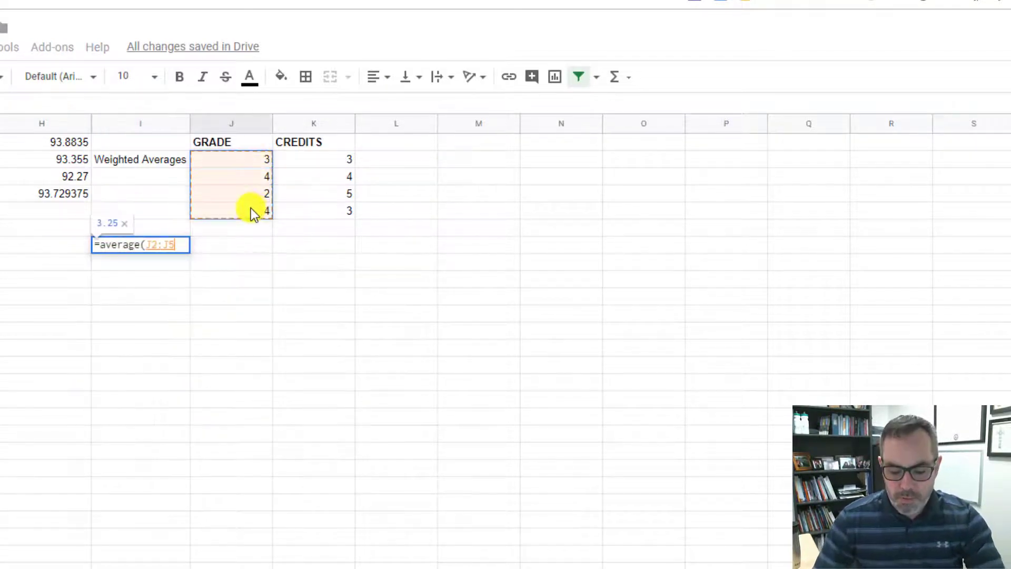
key("Return")
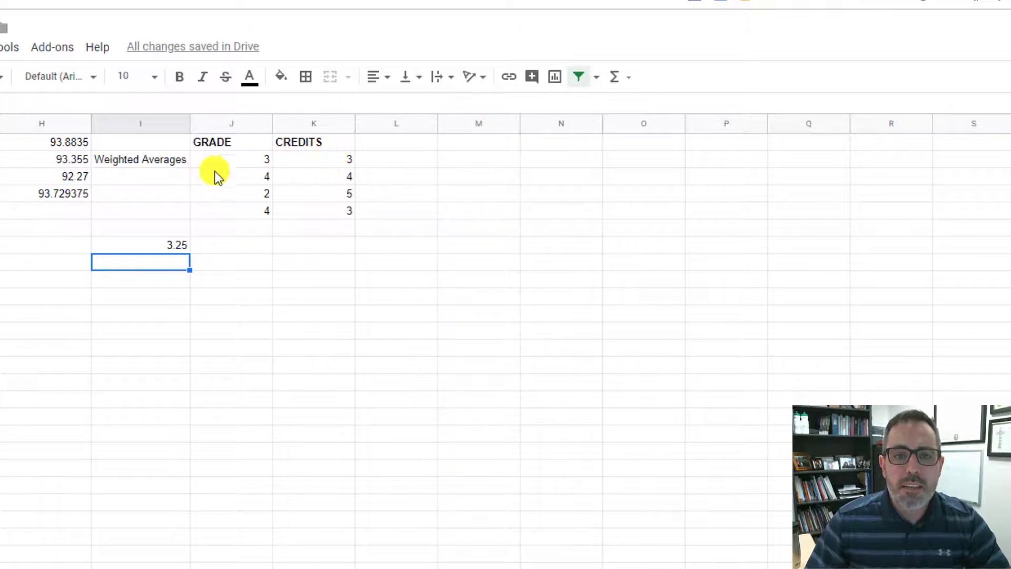
Multiply the grade by its credits in cell L2 with =J2*K2 and copy the formula down to L5
left_click(243, 146)
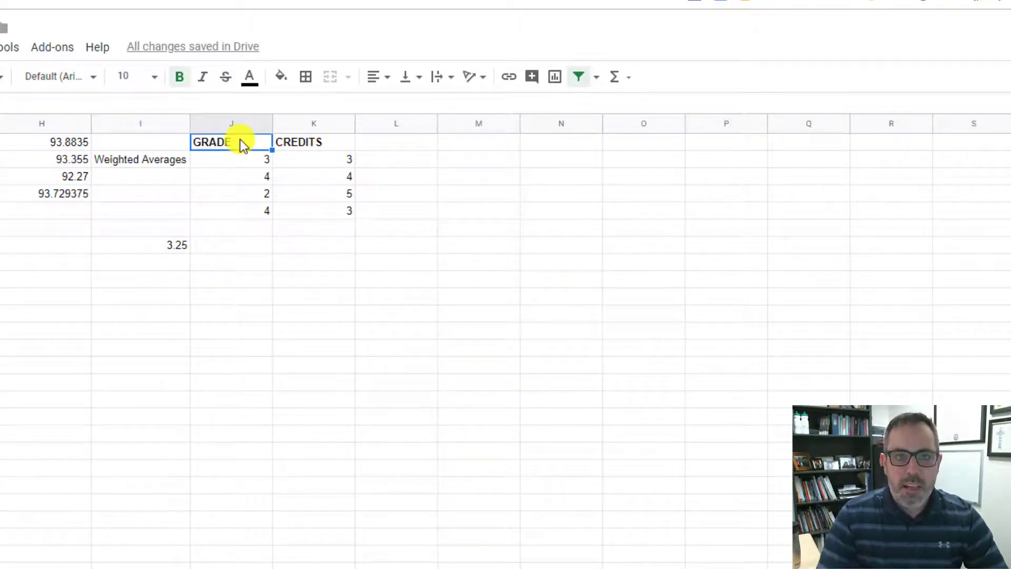
key("Right")
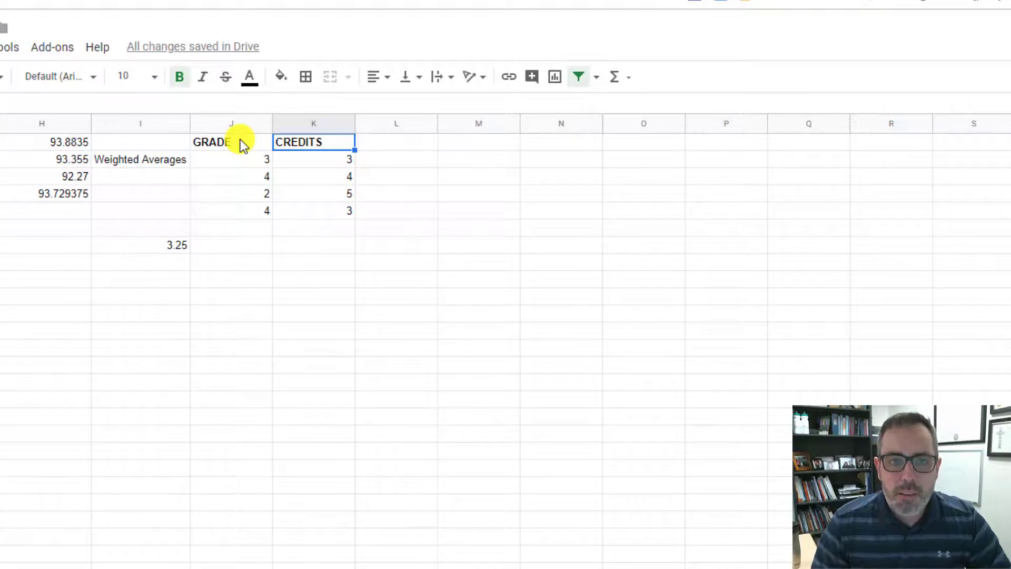
key("Down")
key("Down")
key("Down")
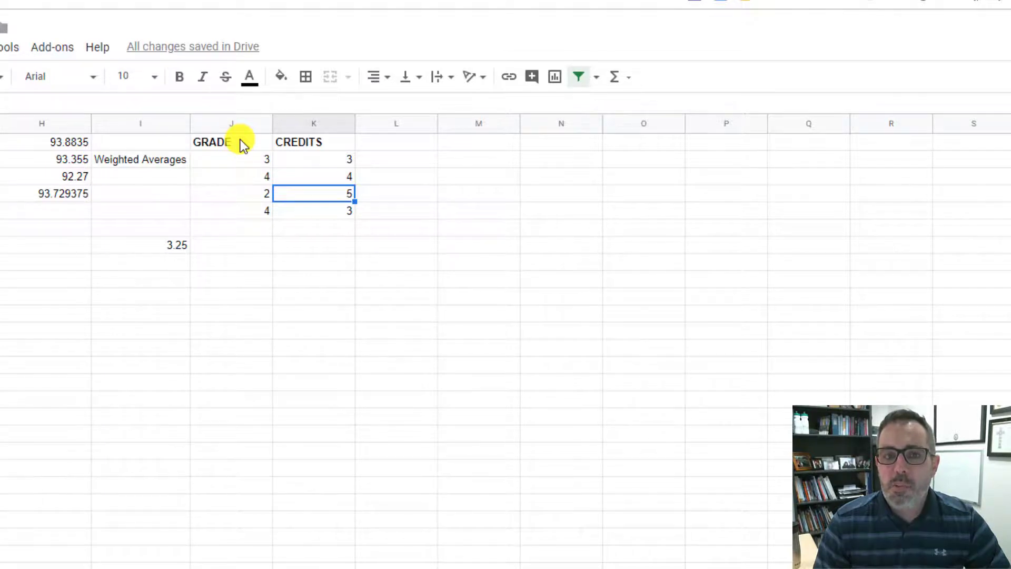
key("Right")
key("Up")
key("Up")
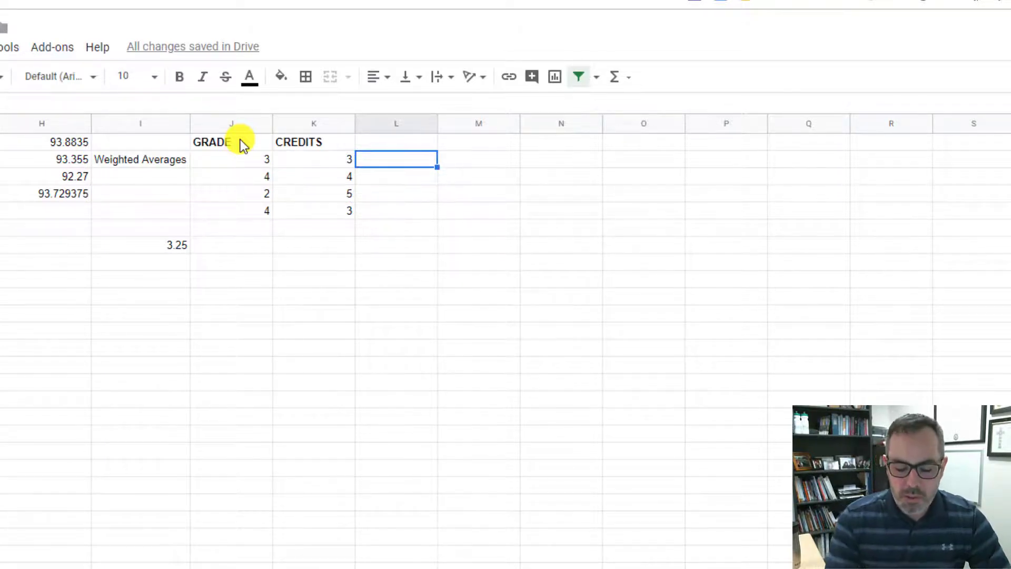
type("=")
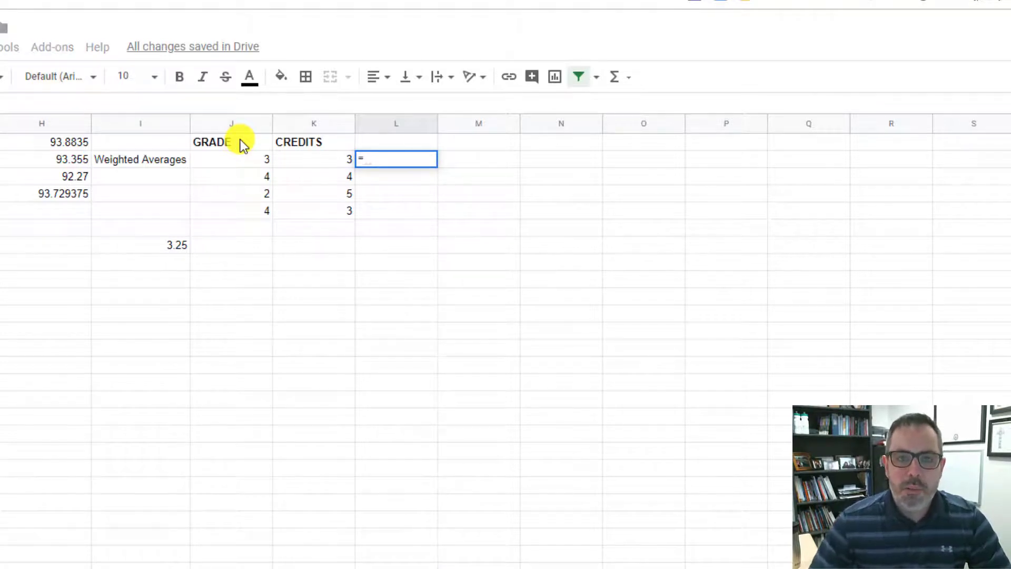
left_click(244, 159)
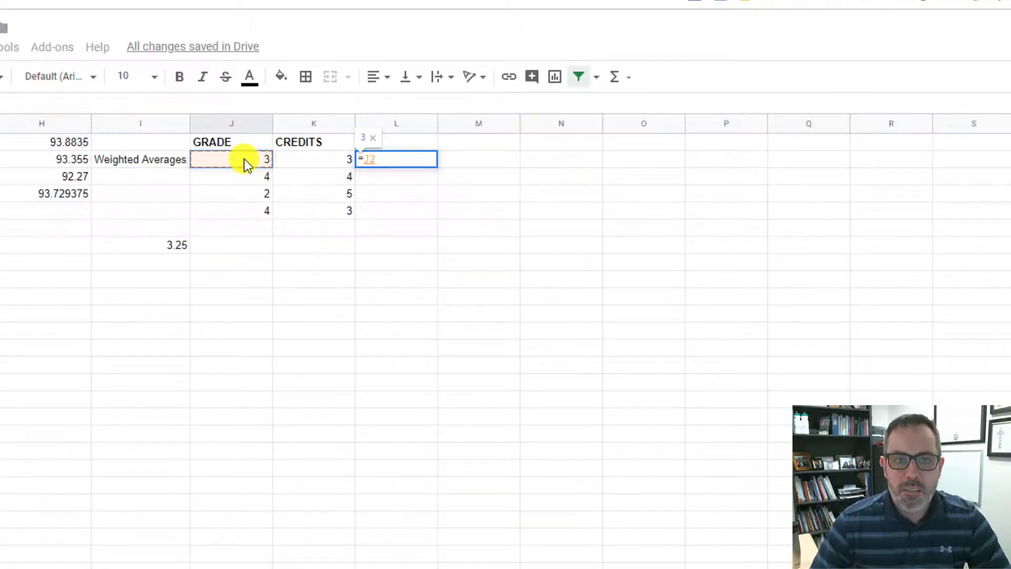
type("*")
left_click(322, 160)
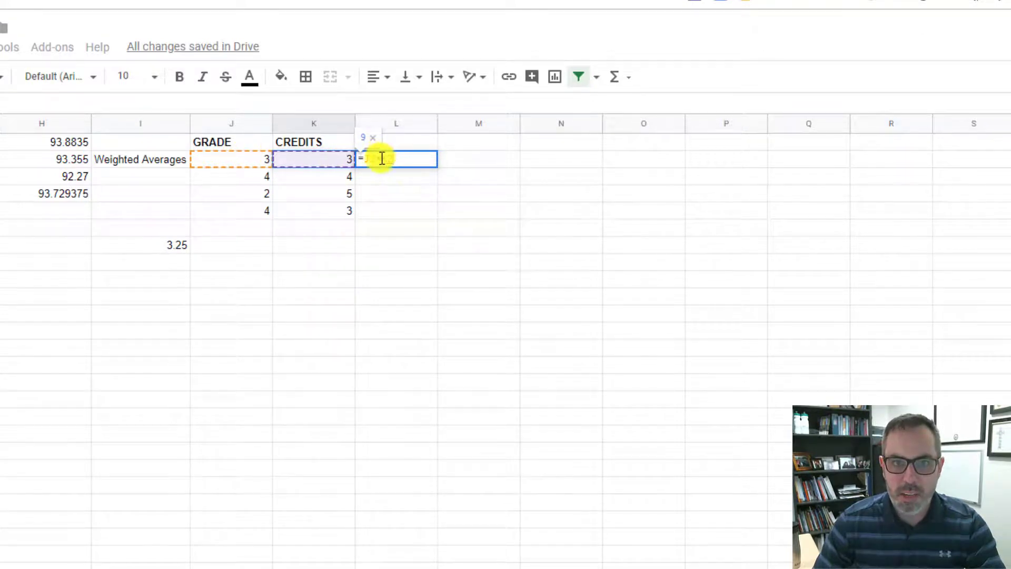
key("Return")
left_click(404, 163)
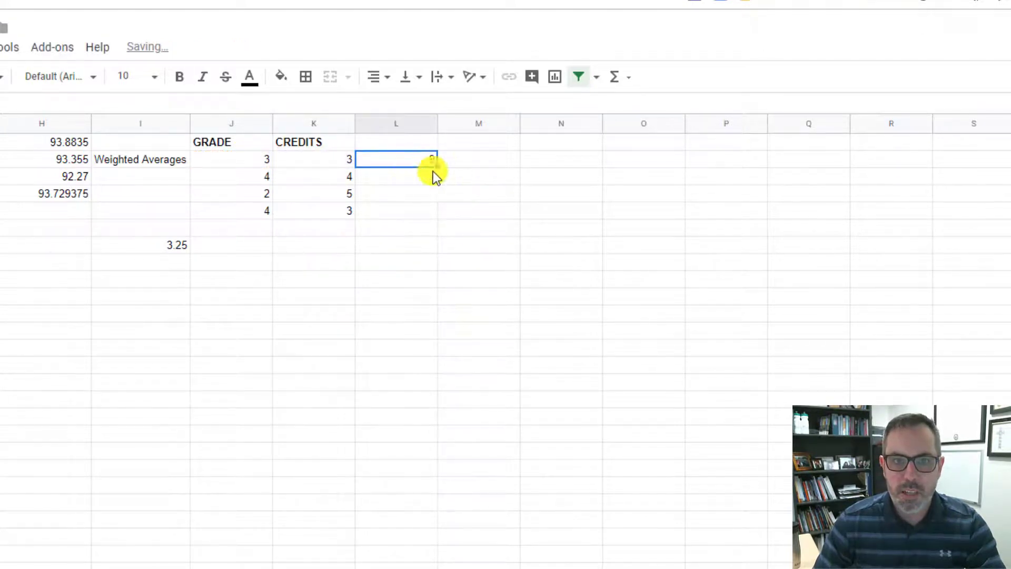
left_click_drag(436, 166, 437, 209)
Enter the header Weighted Grade in cell L1 above the grade-times-credits products
left_click(417, 144)
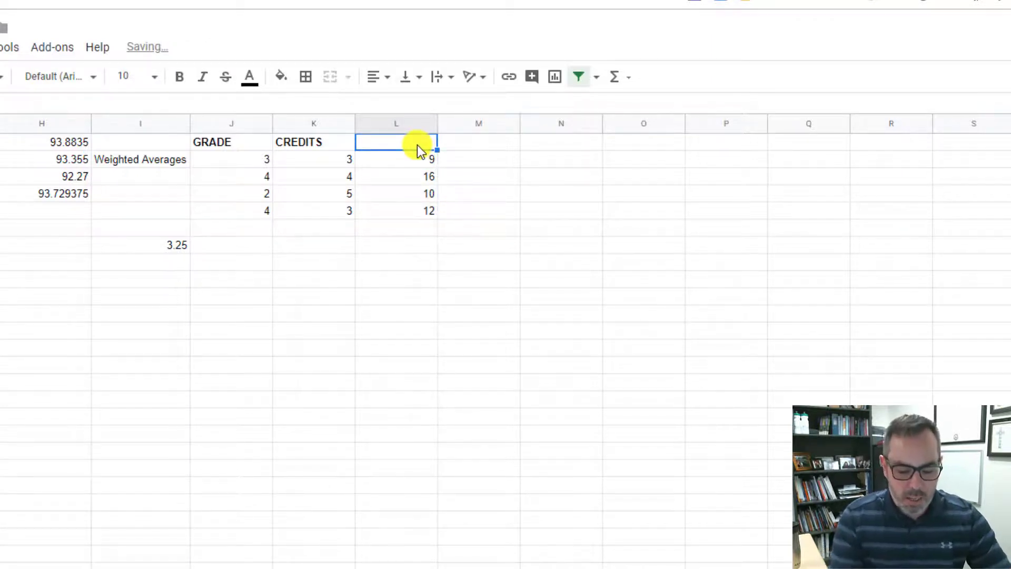
type("Weighted Grade")
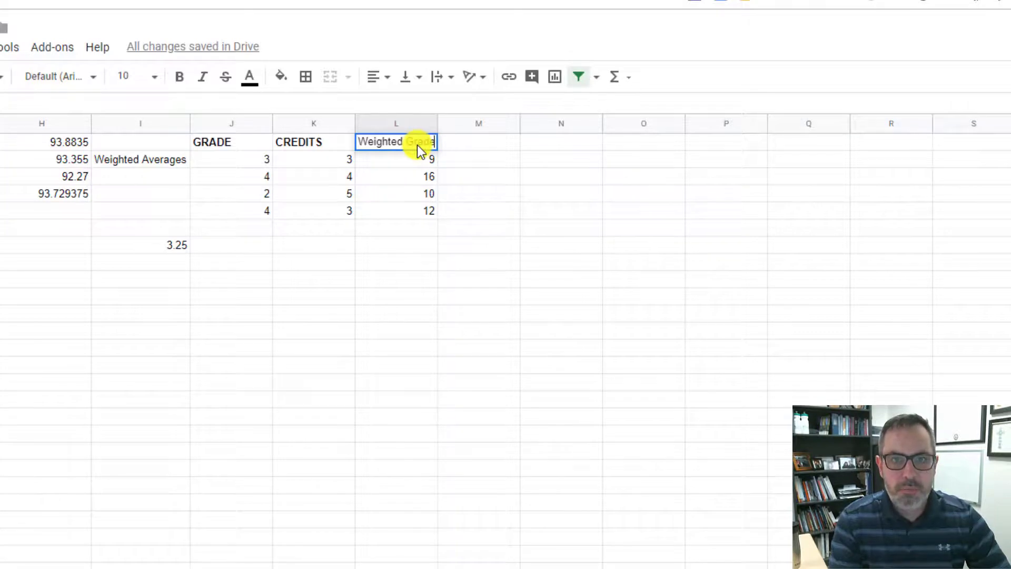
key("Return")
key("Right")
key("Left")
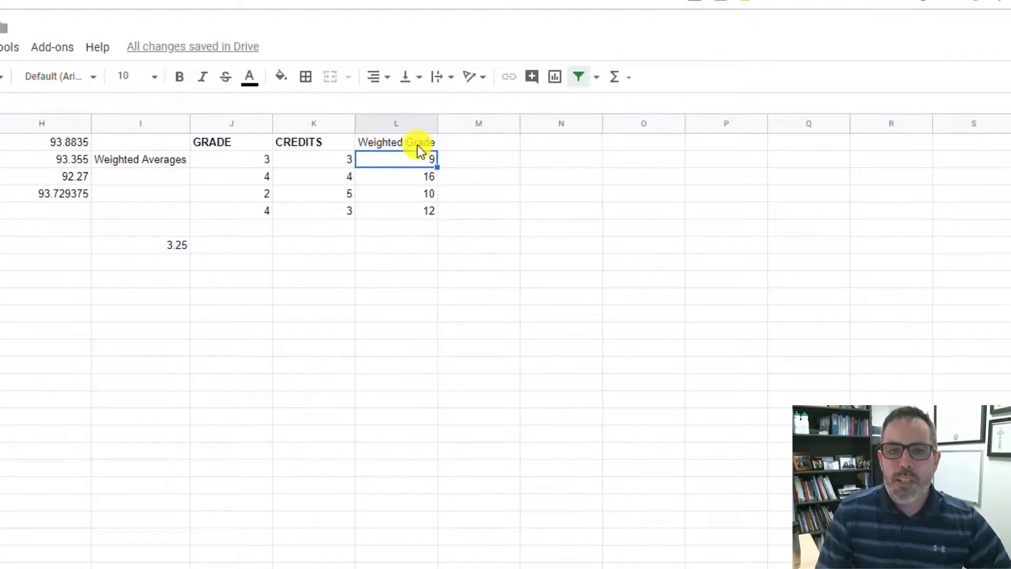
key("Down")
key("Up")
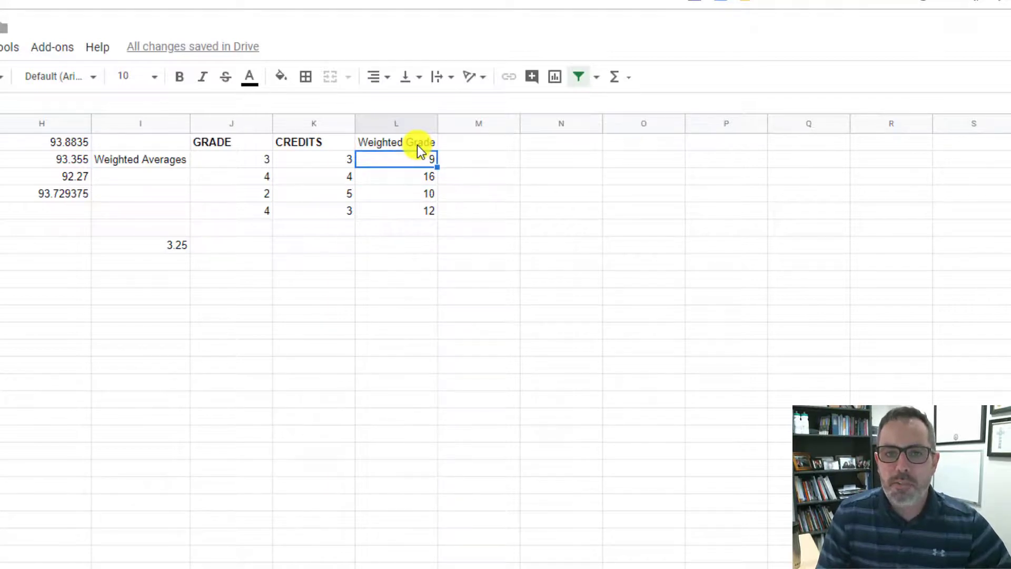
key("Right")
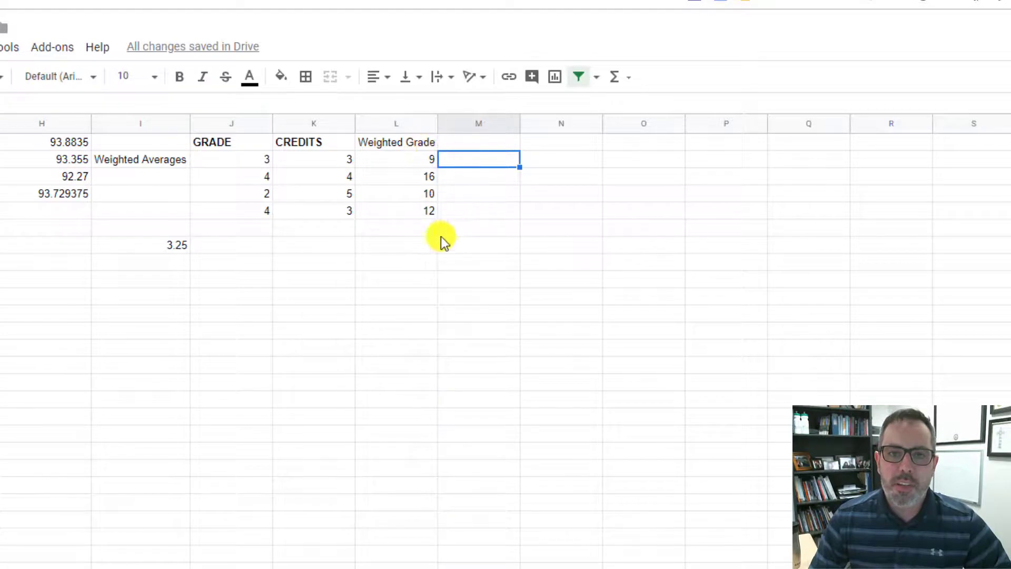
Calculate the weighted average in cell M1 by dividing the sum of L2:L5 by the sum of K2:K5
left_click(505, 145)
type("=sum(")
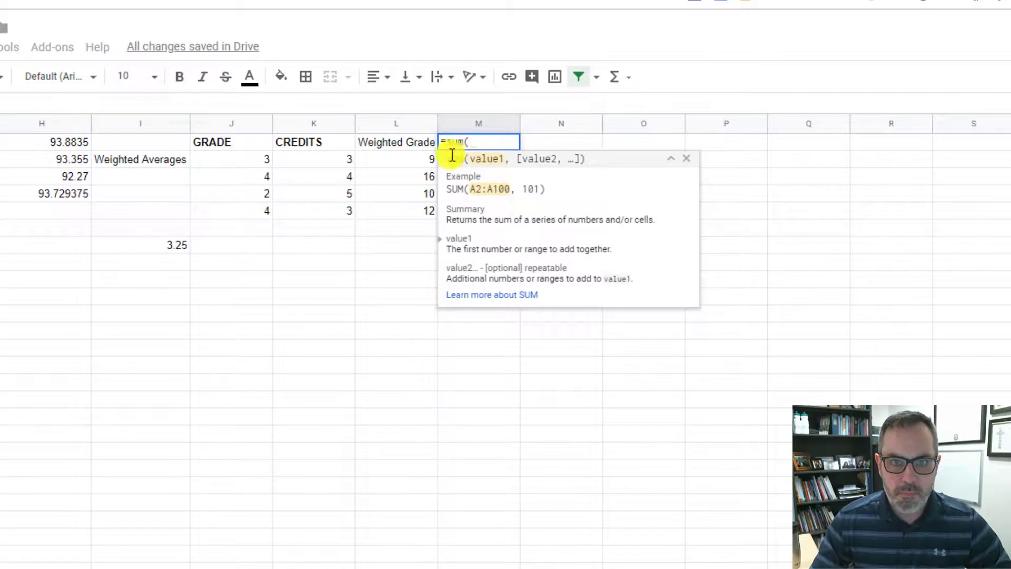
left_click(422, 162)
left_click_drag(421, 162, 422, 215)
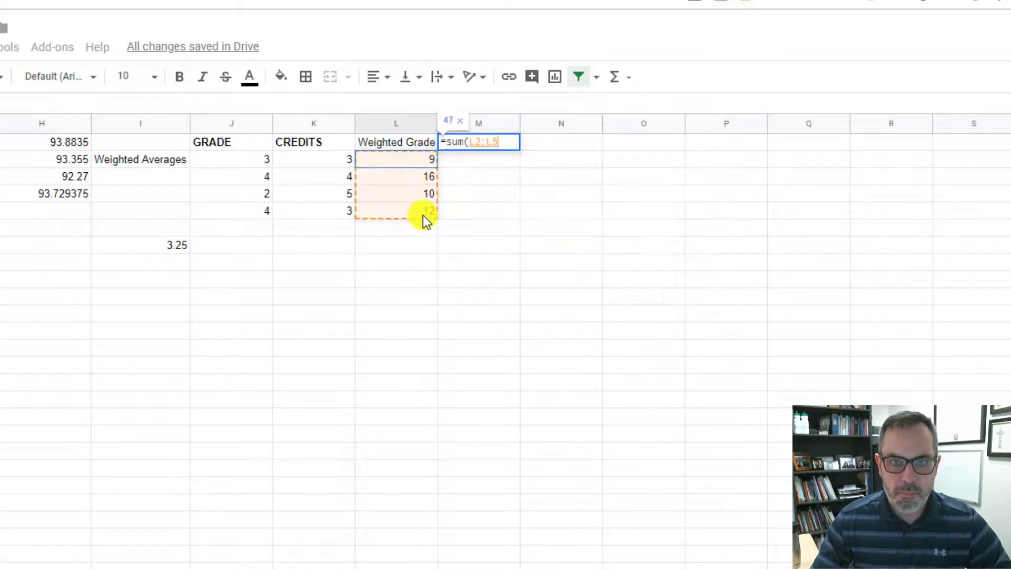
type(")")
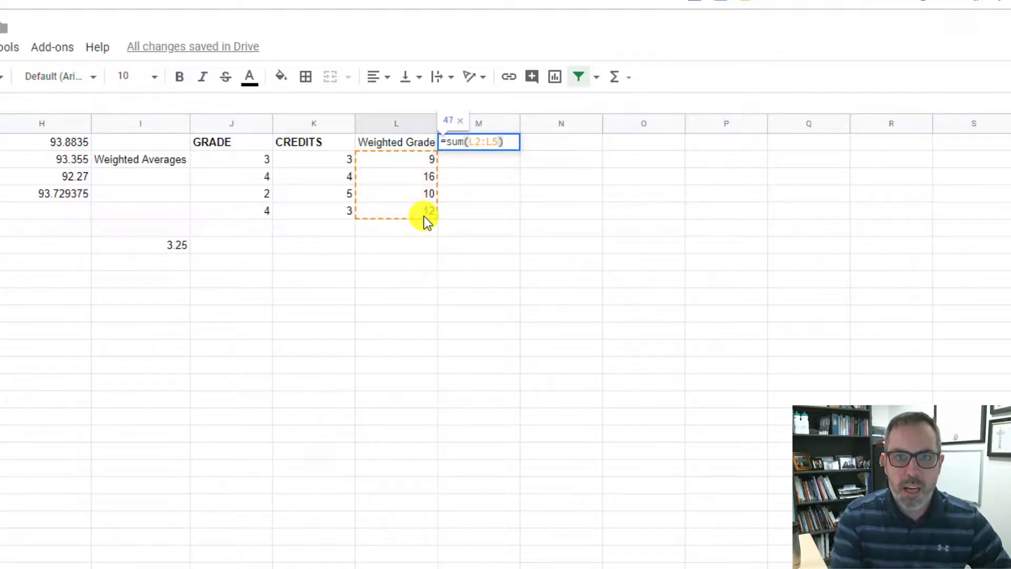
type("/")
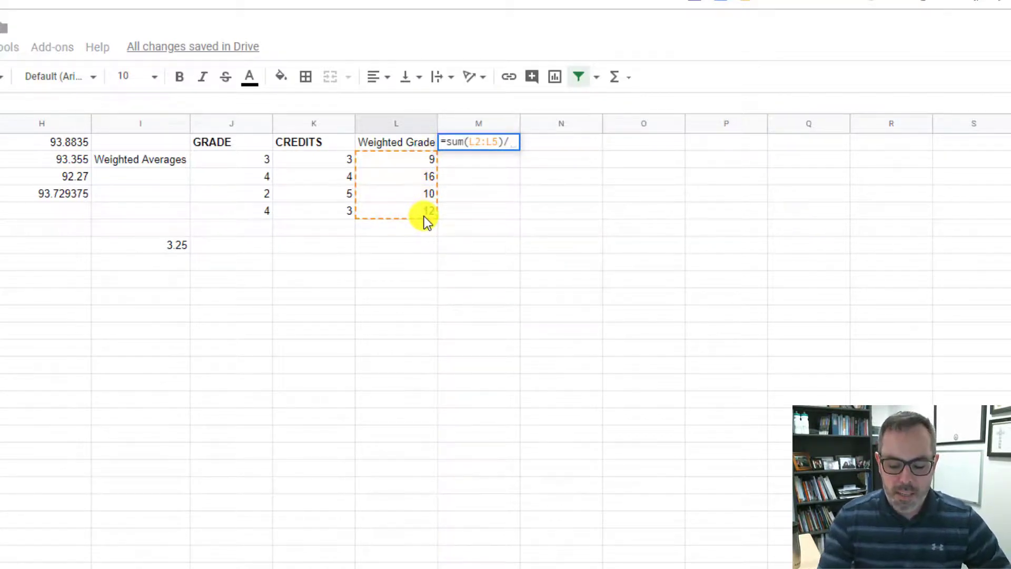
type("(")
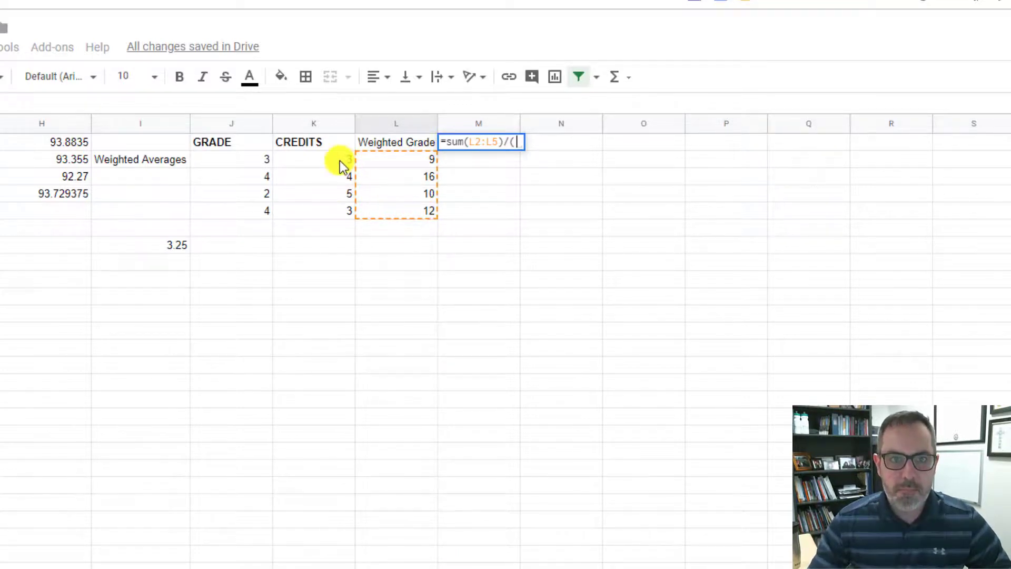
left_click_drag(339, 160, 334, 215)
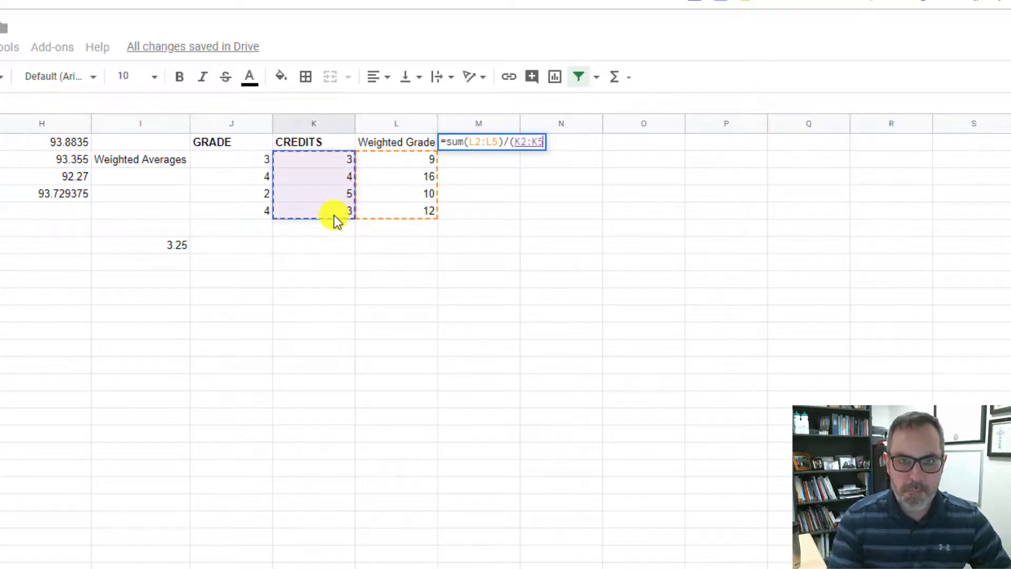
key("BackSpace")
key("BackSpace")
key("BackSpace")
key("BackSpace")
key("BackSpace")
key("BackSpace")
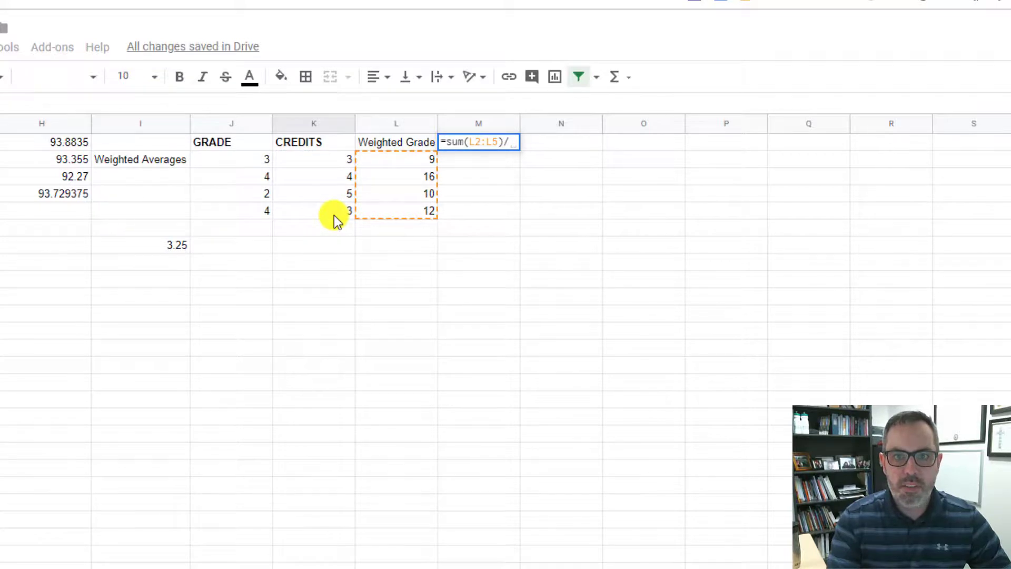
type("sum(")
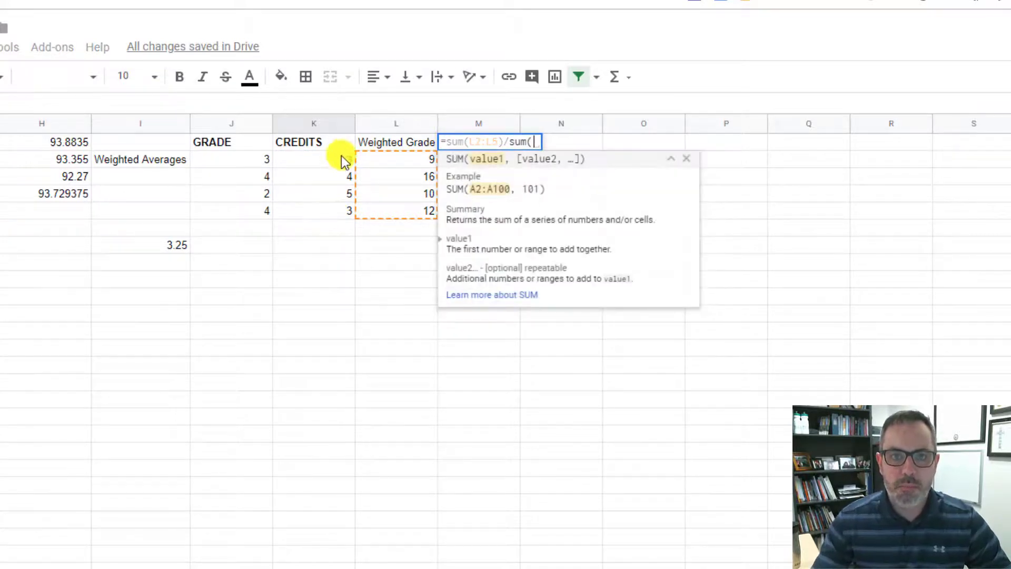
left_click_drag(341, 156, 335, 209)
key("Return")
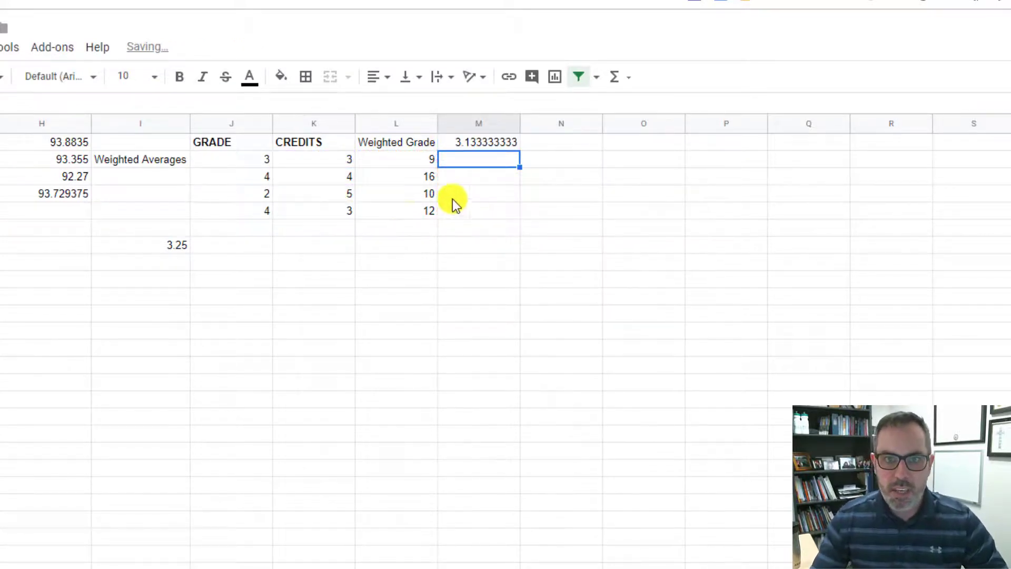
Total the weighted grades in cell M3 with =sum(L:L) and the credits in cell M4 with =sum(k:k)
left_click_drag(425, 160, 423, 218)
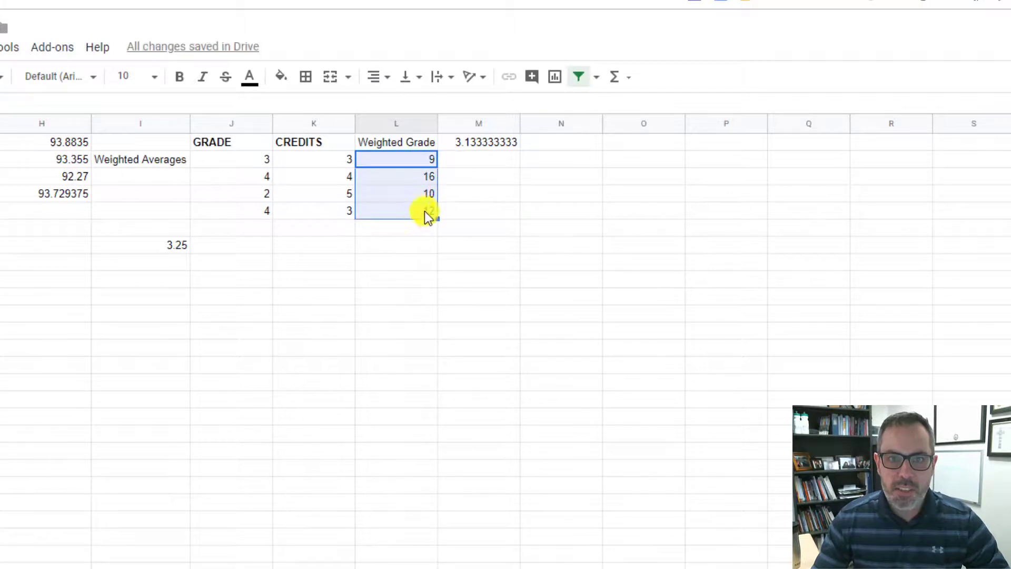
left_click(470, 175)
type("=sum")
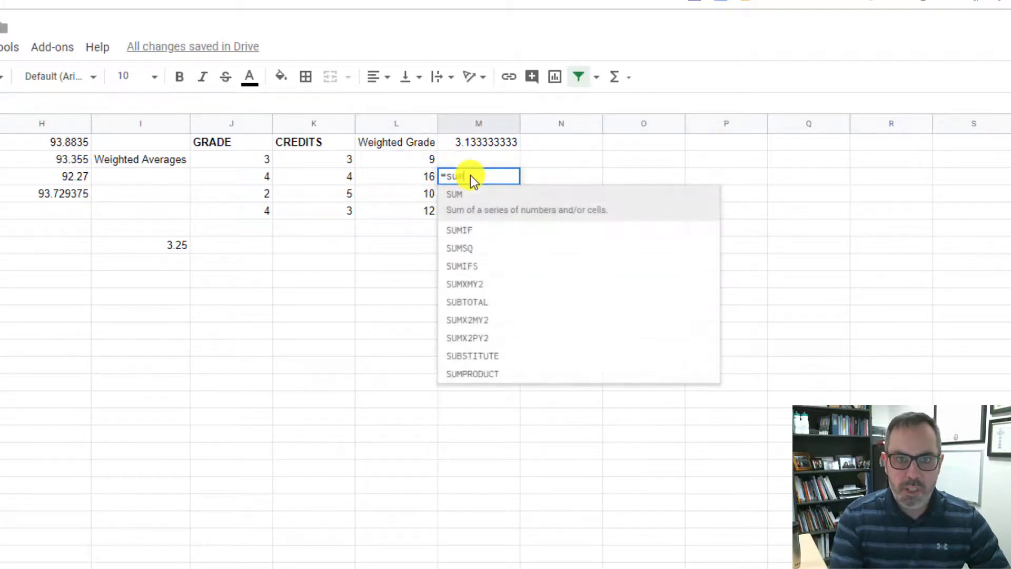
type("(L:L")
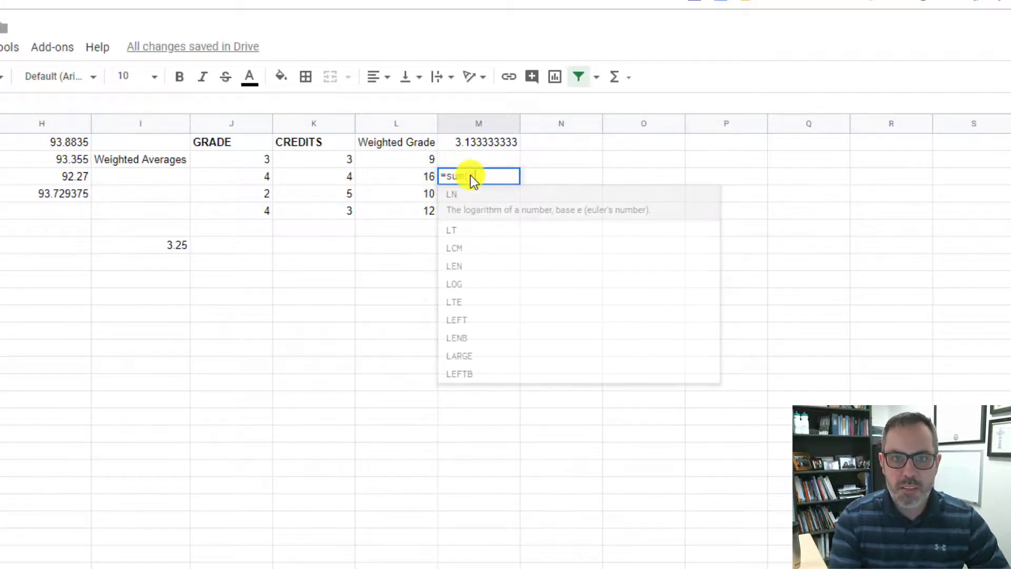
type(")")
key("Return")
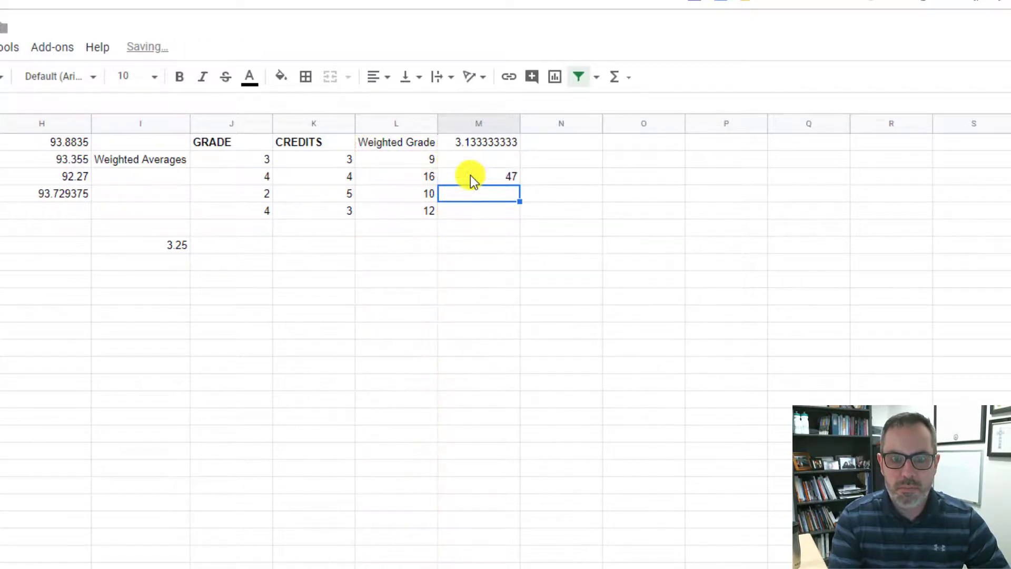
type("=sum(")
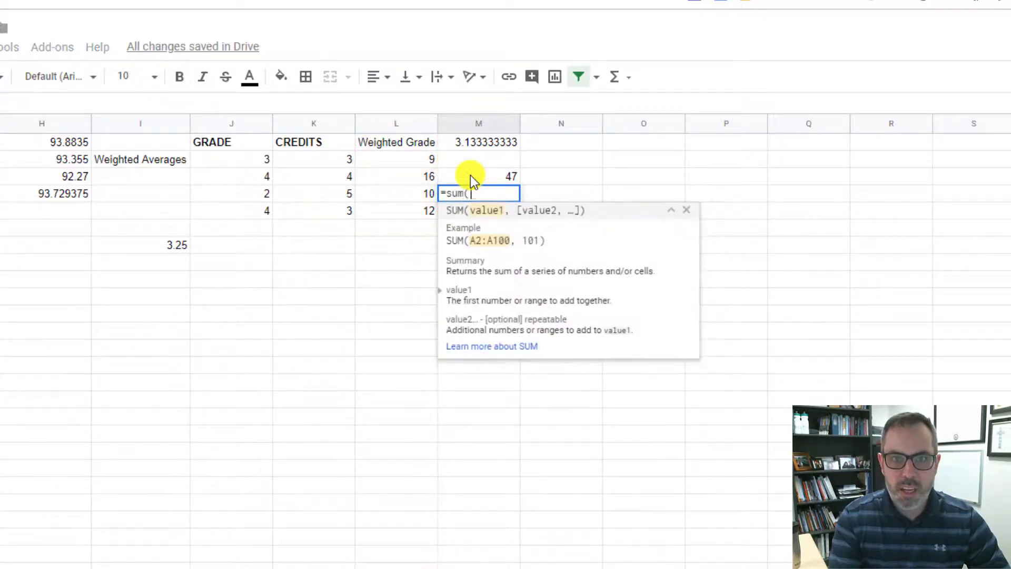
type("k:k)")
key("Return")
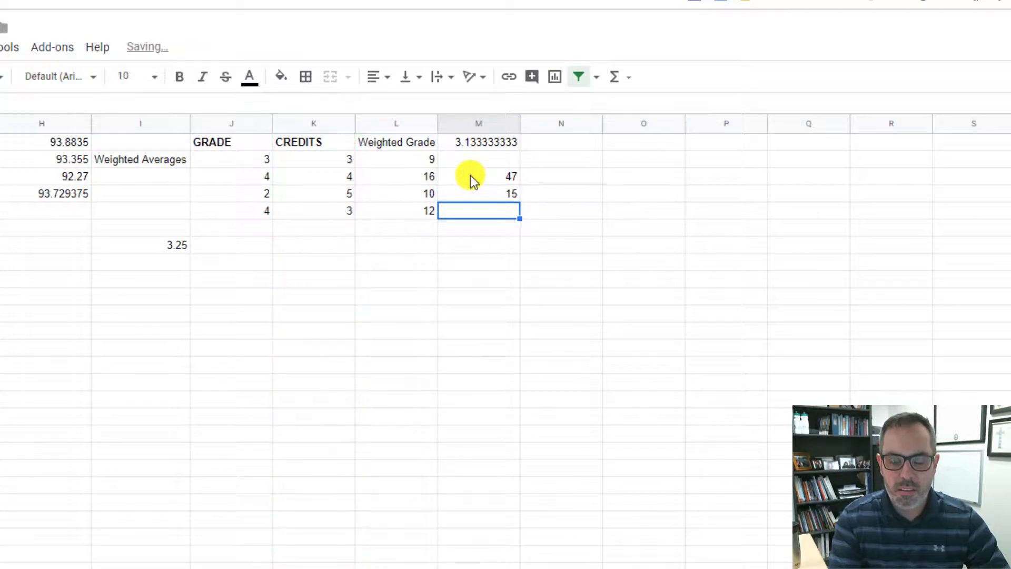
Divide the weighted grade total by the credit total in cell M5 with =M3/M4
type("=")
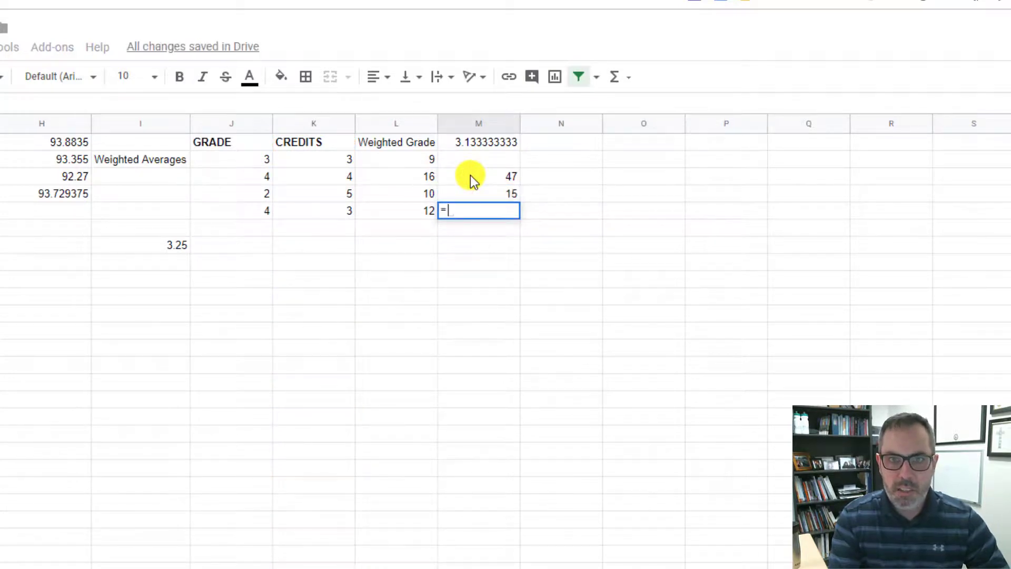
left_click(471, 177)
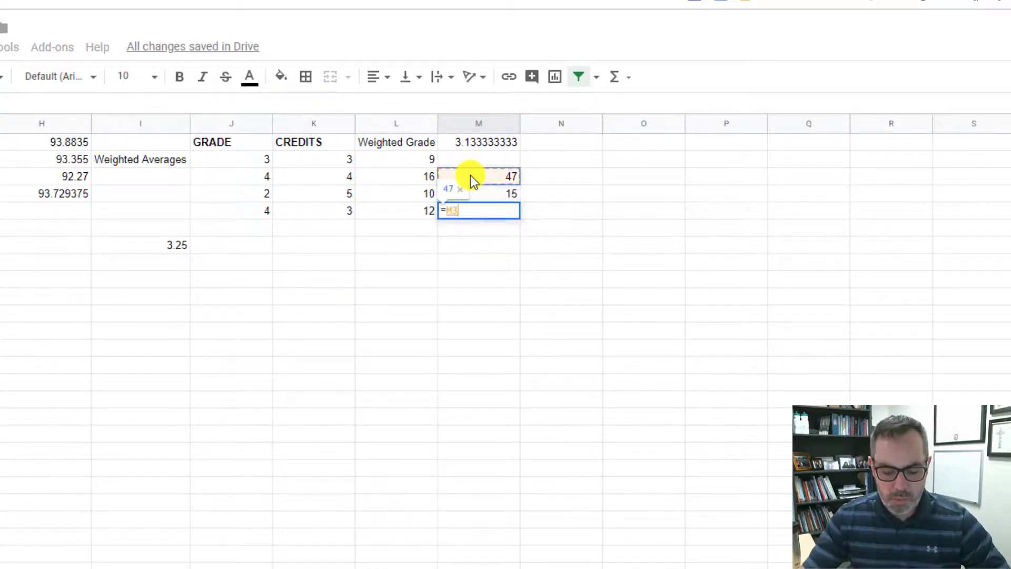
type("/")
left_click(501, 198)
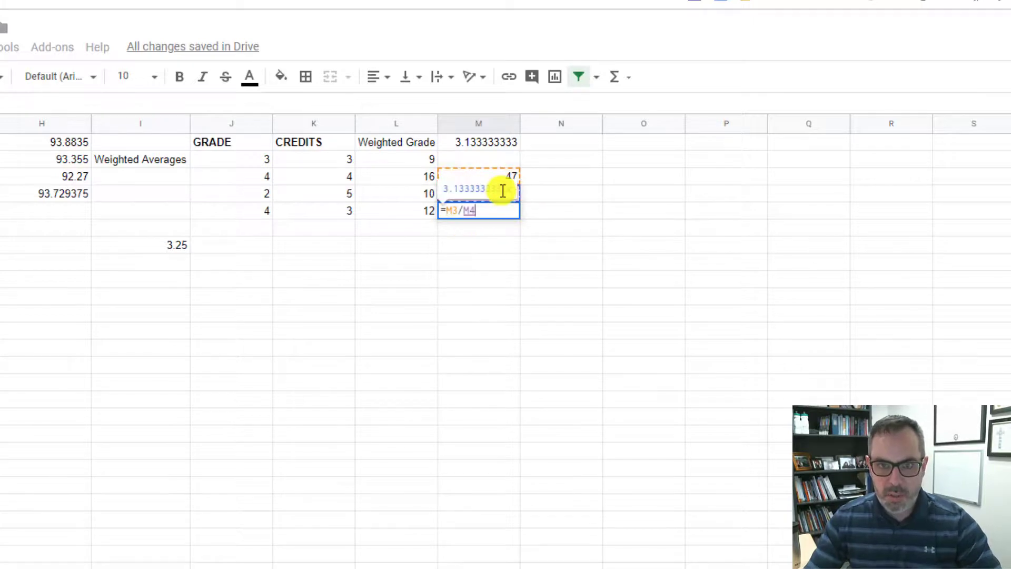
key("Return")
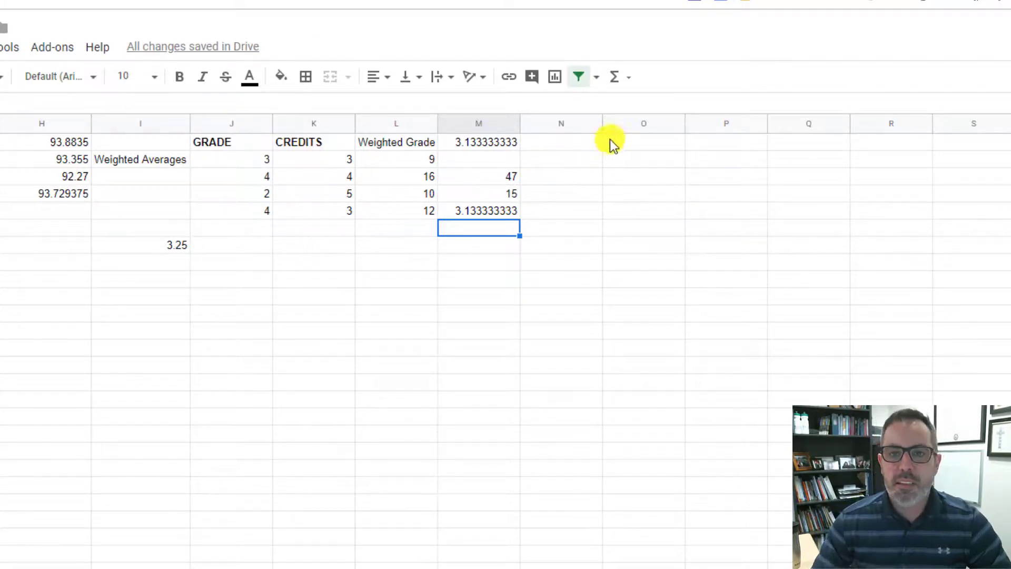
Calculate the weighted average in cell N1 with AVERAGE.WEIGHTED, using column J as the values and column K as the weights
left_click(589, 151)
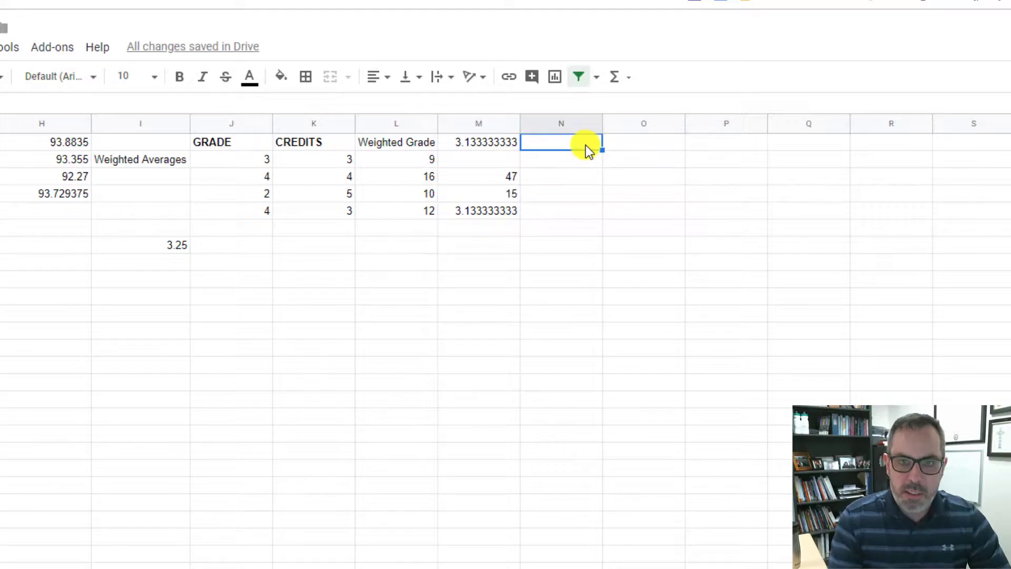
type("=av")
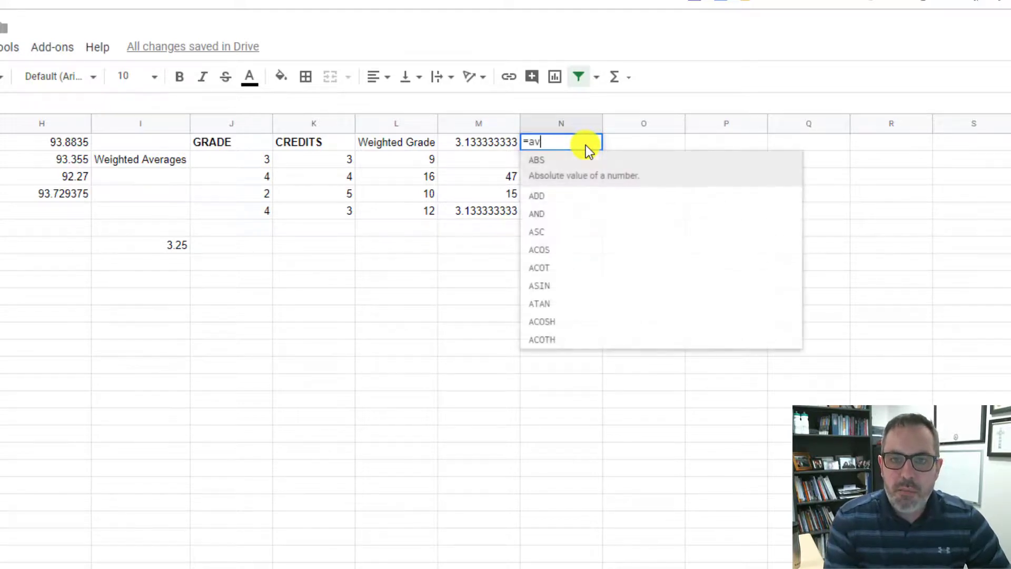
type("erg")
type("e")
key("BackSpace")
key("BackSpace")
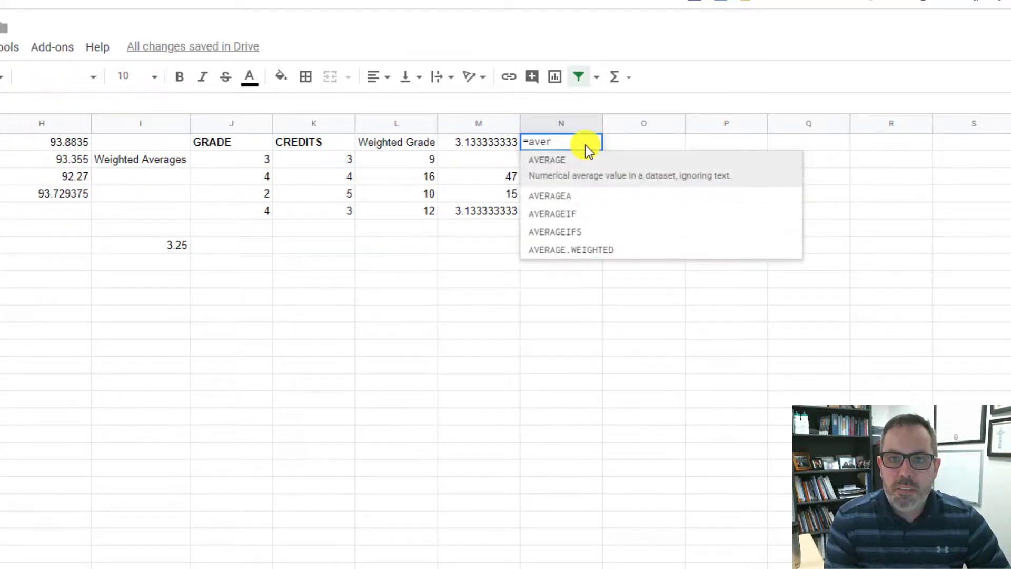
type("age.we")
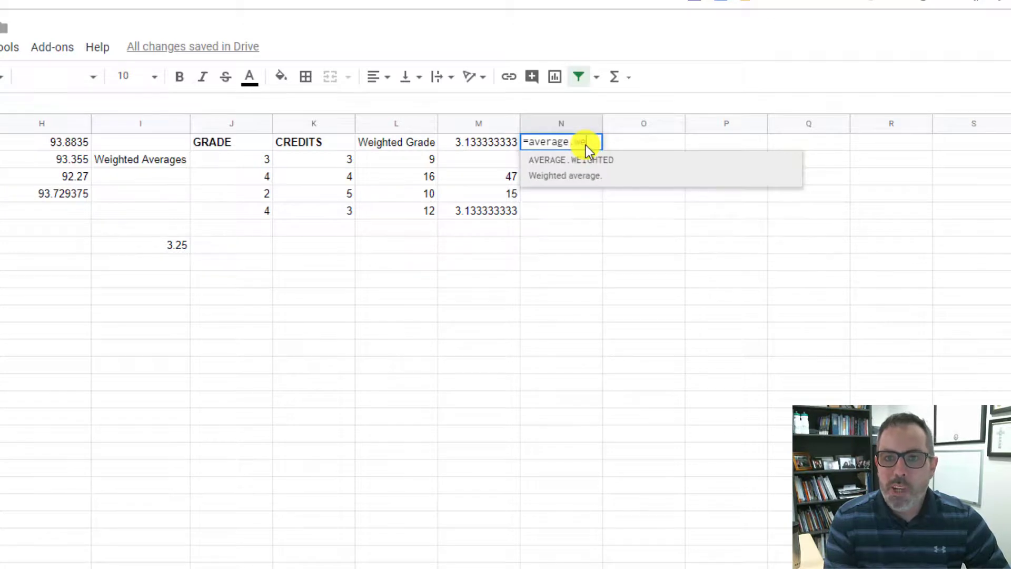
type("ighted(")
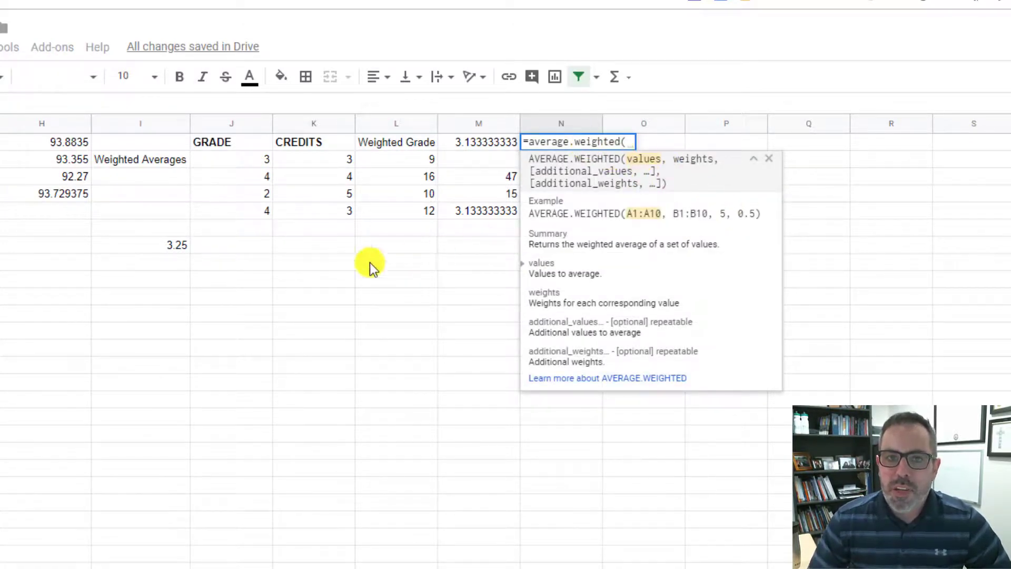
left_click(241, 125)
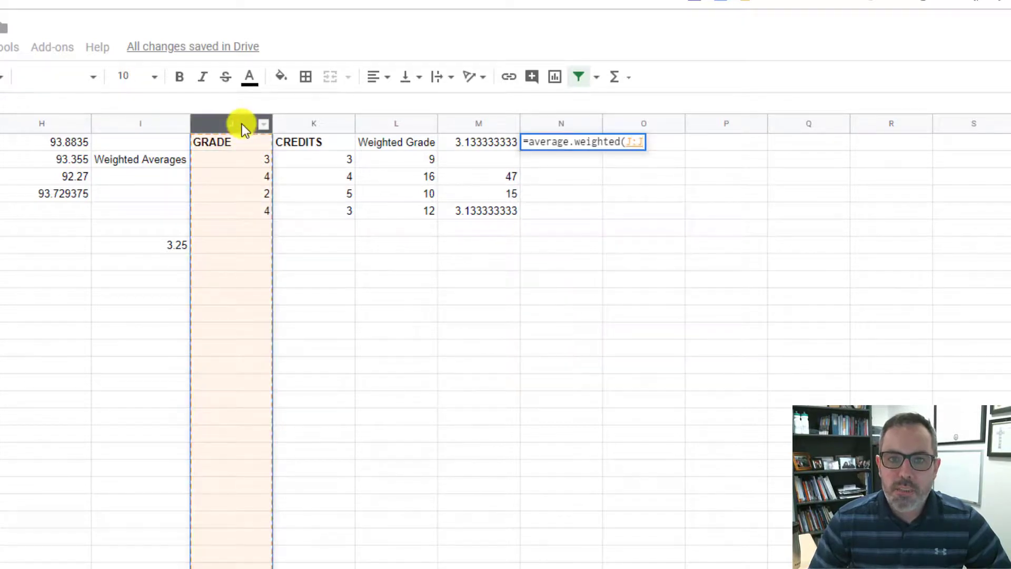
type(",")
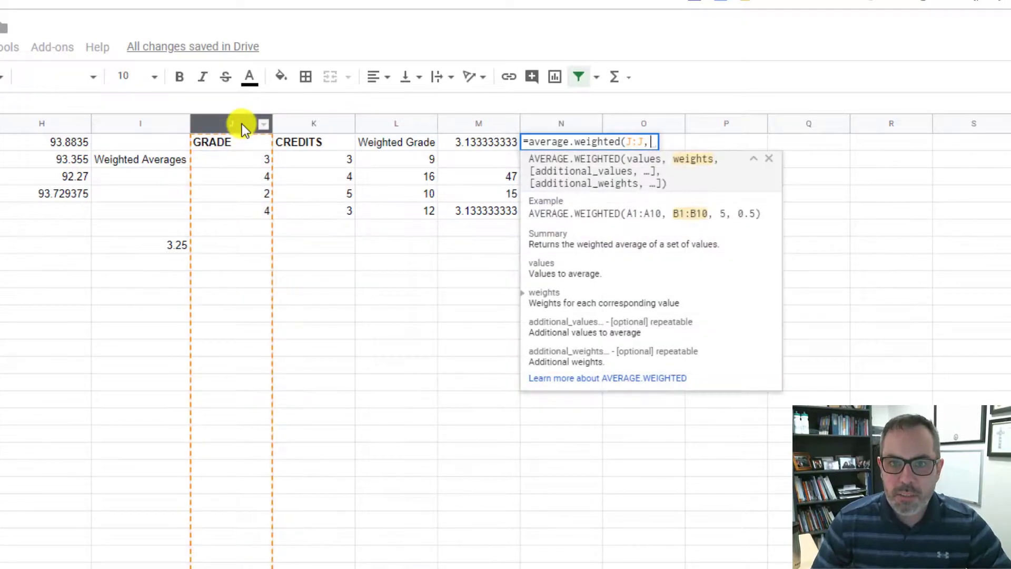
left_click(318, 125)
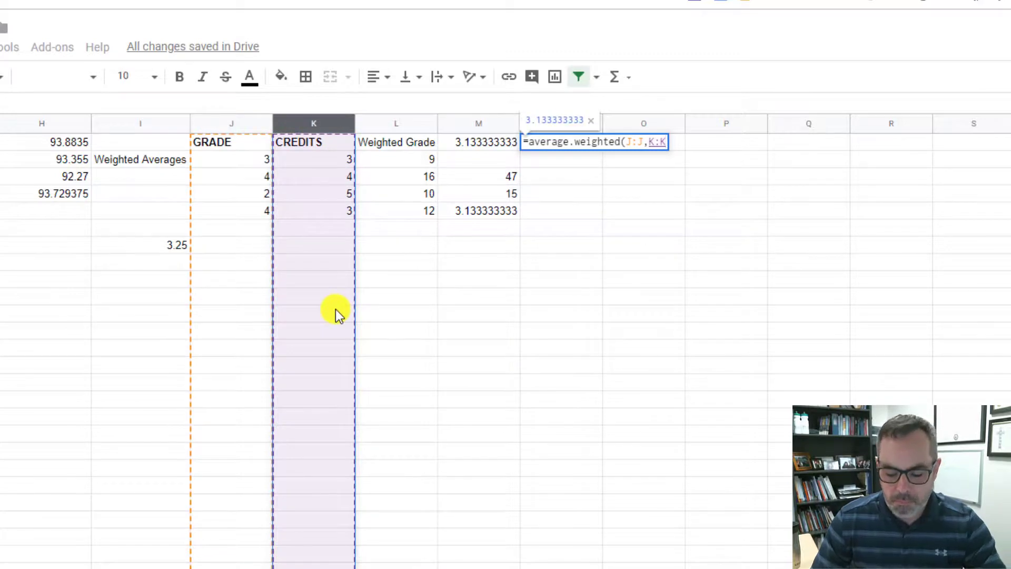
key("Return")
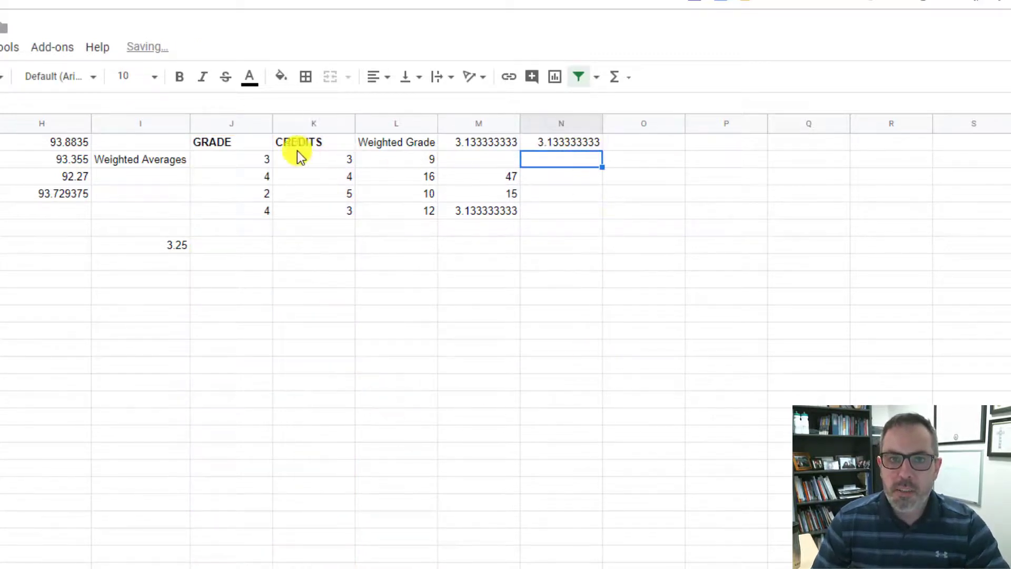
left_click_drag(245, 163, 328, 172)
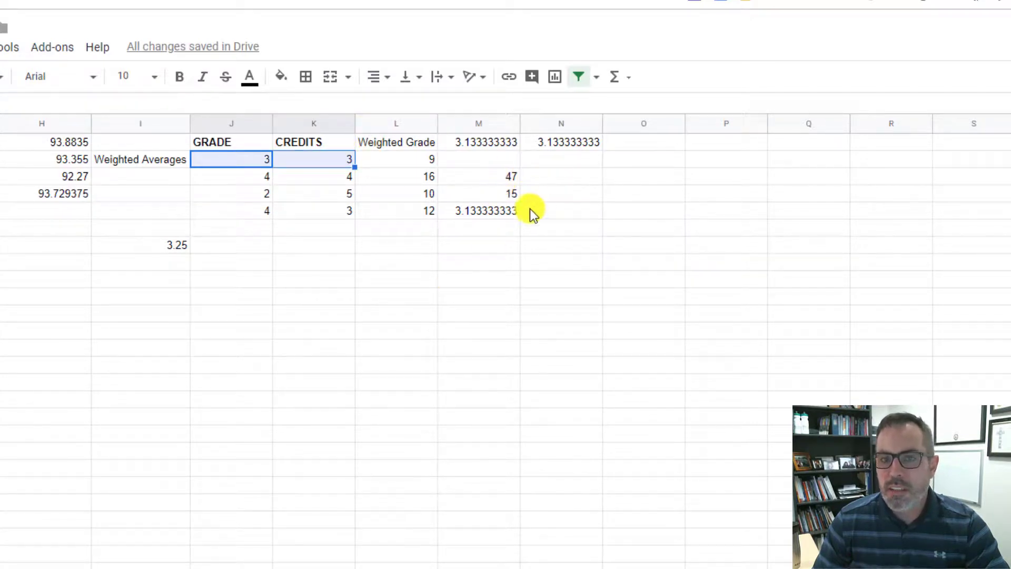
left_click(574, 144)
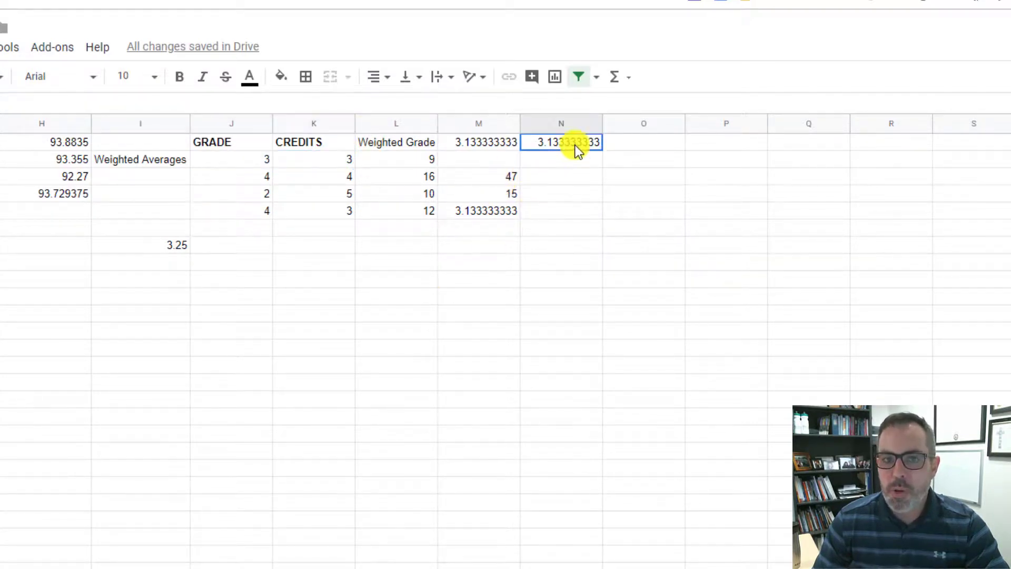
Review each grade in column J against its credits in column K, then the full ranges J2:J5 and K2:K5
left_click(258, 163)
left_click(324, 163)
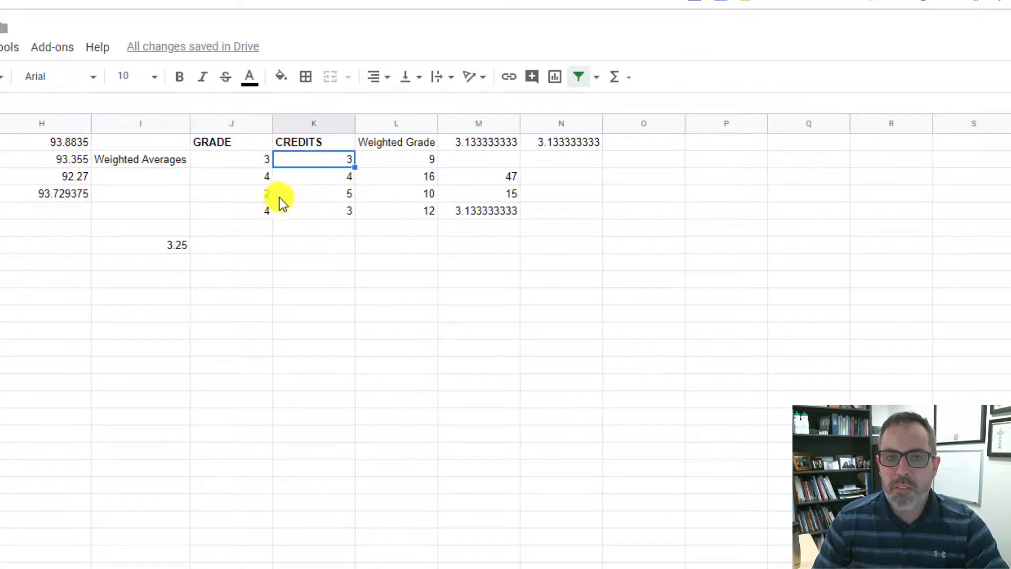
left_click(269, 179)
left_click(287, 179)
left_click(263, 197)
left_click(309, 198)
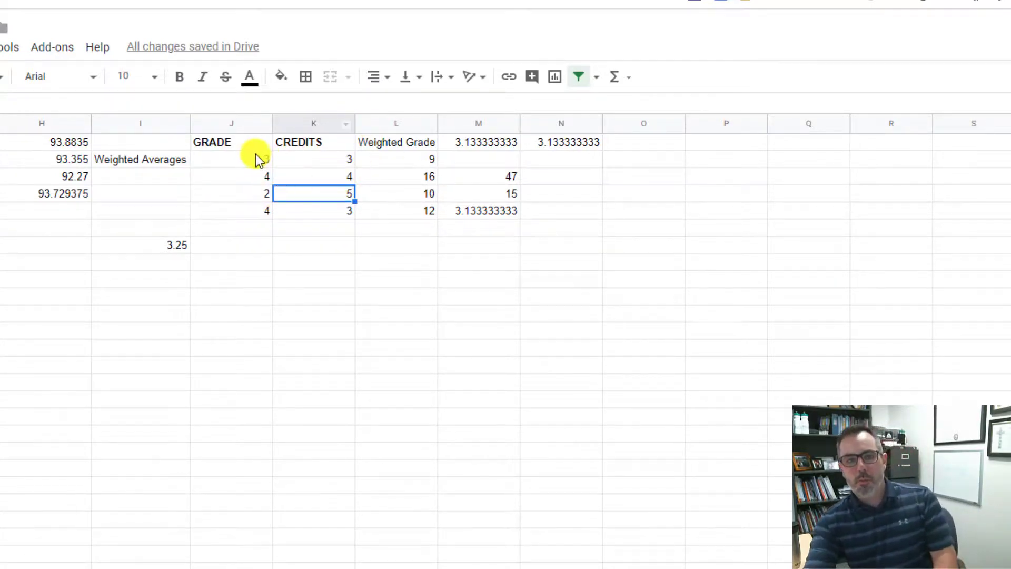
left_click_drag(258, 159, 250, 210)
left_click_drag(316, 159, 331, 227)
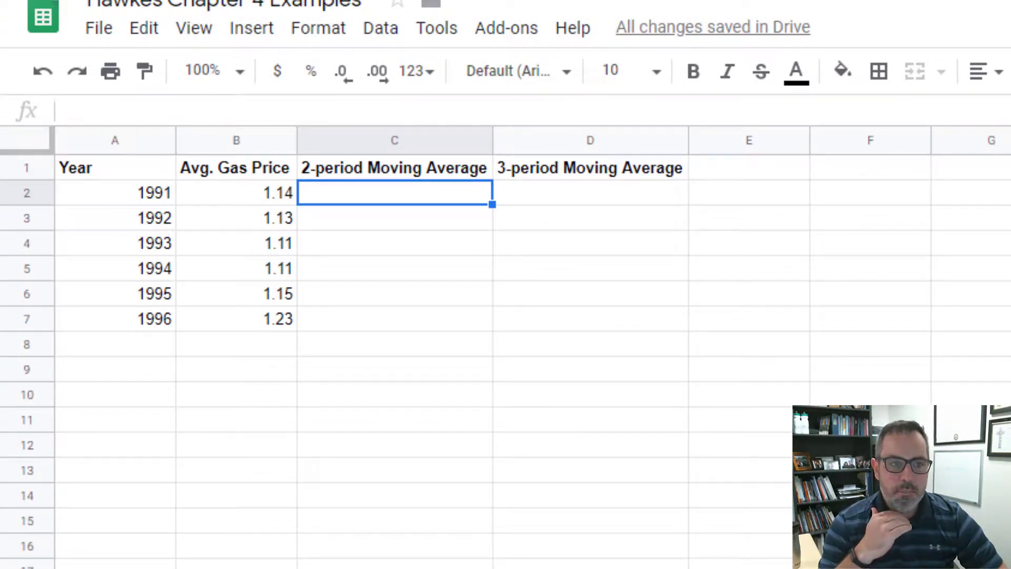
Calculate the overall average gas price of B2:B7 in cell F1 with the AVERAGE function
left_click(877, 173)
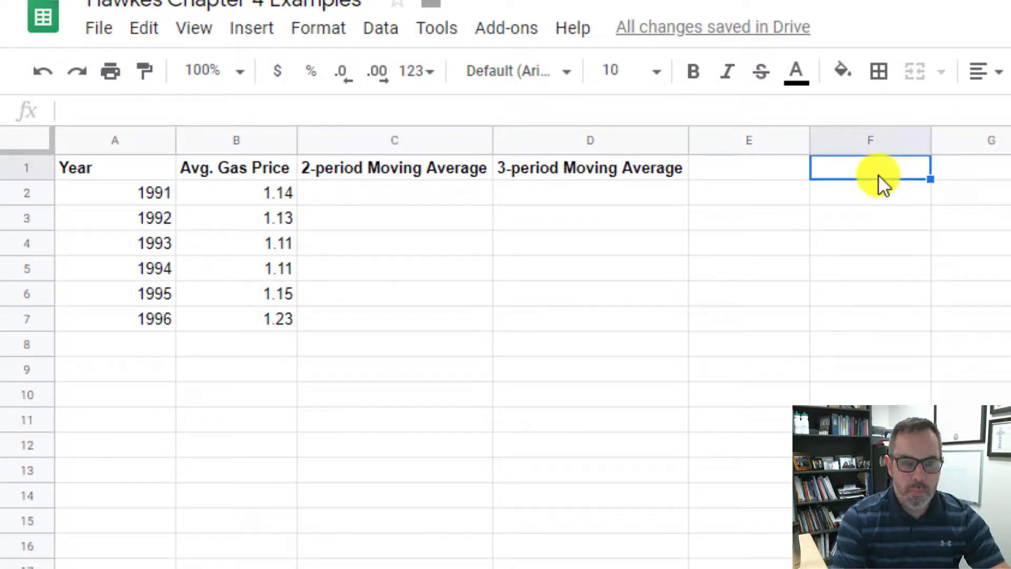
type("=average")
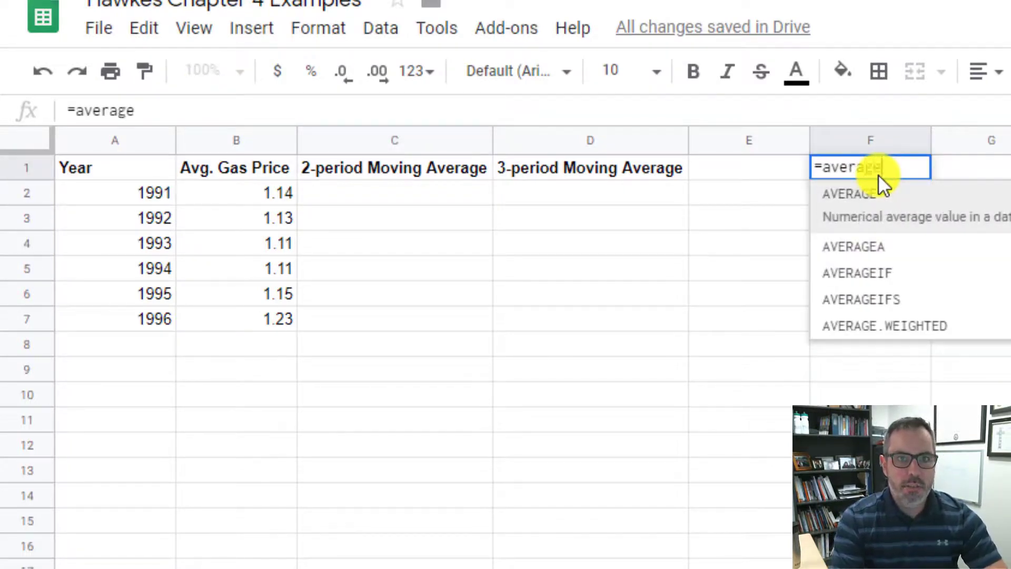
type("(")
left_click_drag(253, 193, 282, 316)
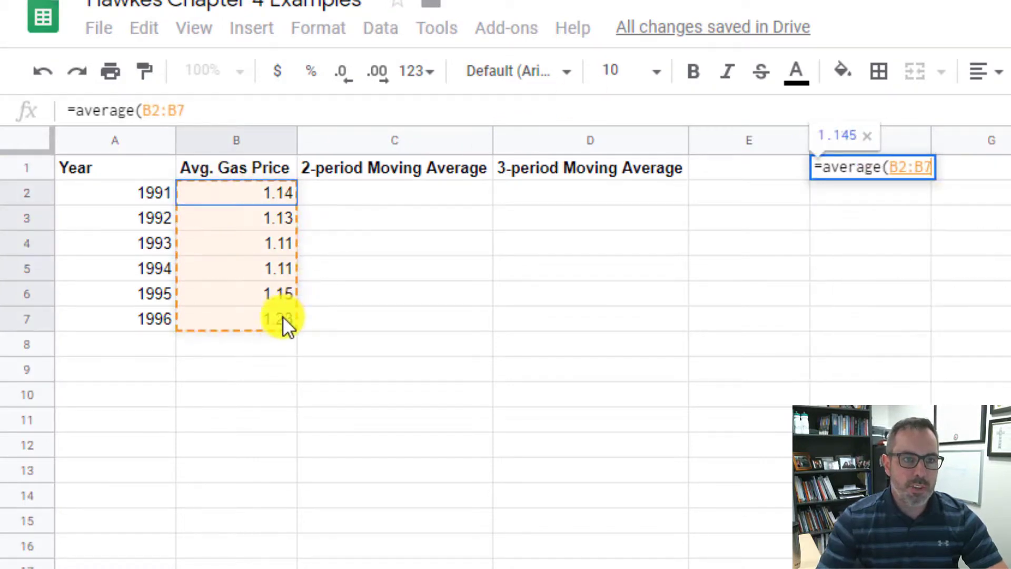
key("Return")
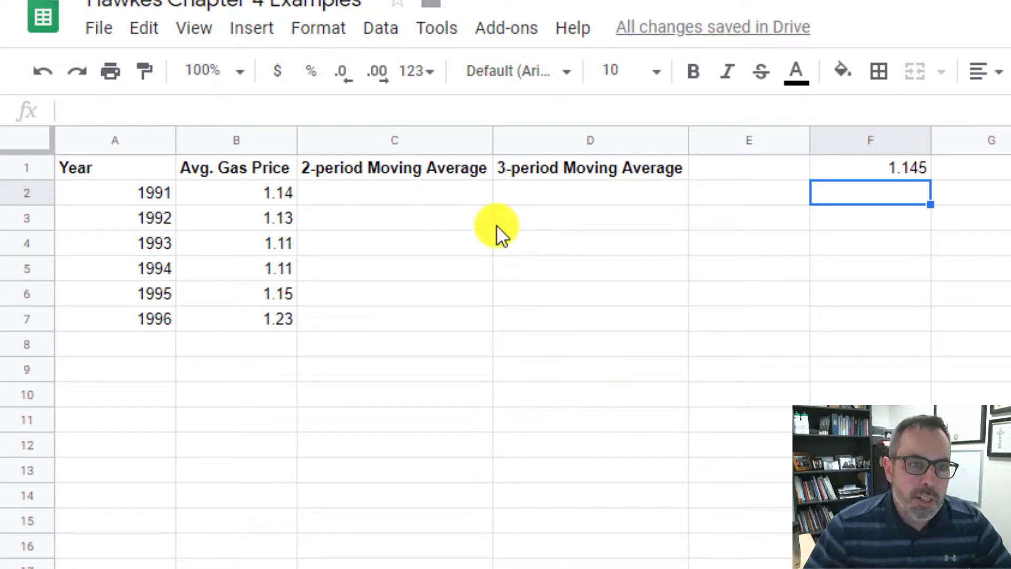
Calculate the 2-period moving average in cell C3 with =average(B2:B3) and fill the formula down to C7
left_click(442, 220)
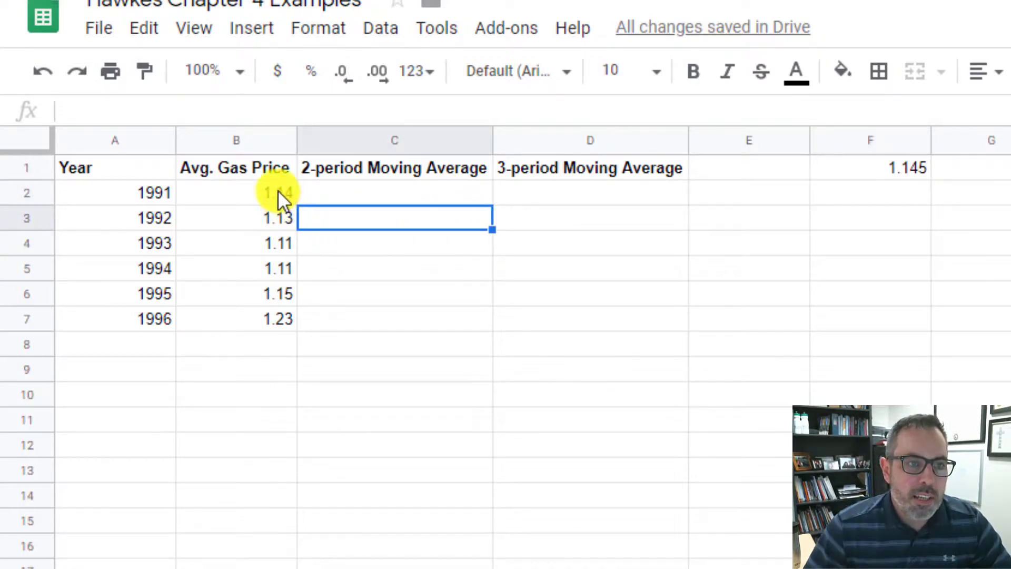
left_click_drag(277, 190, 274, 220)
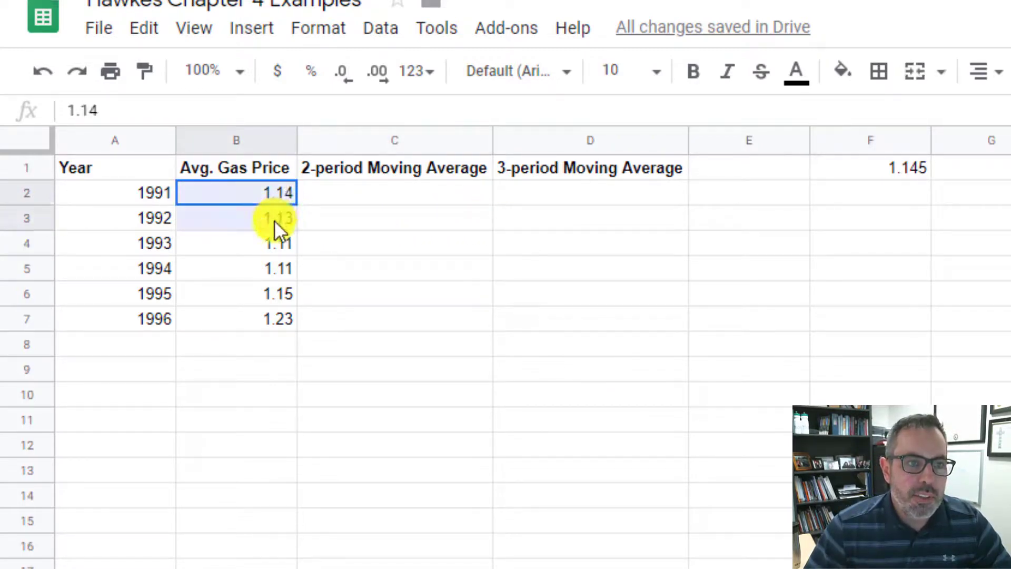
left_click(330, 219)
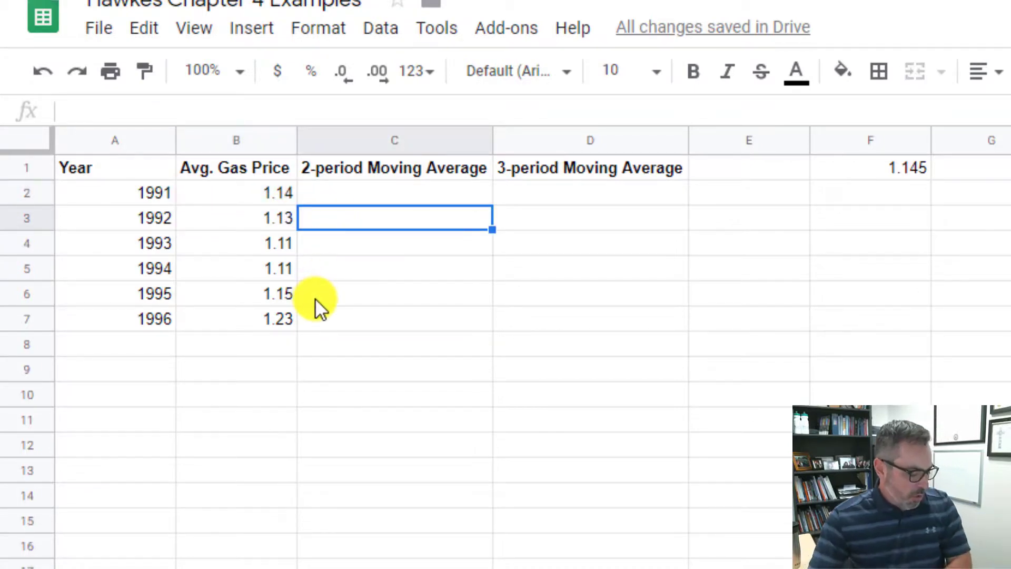
left_click_drag(276, 192, 277, 213)
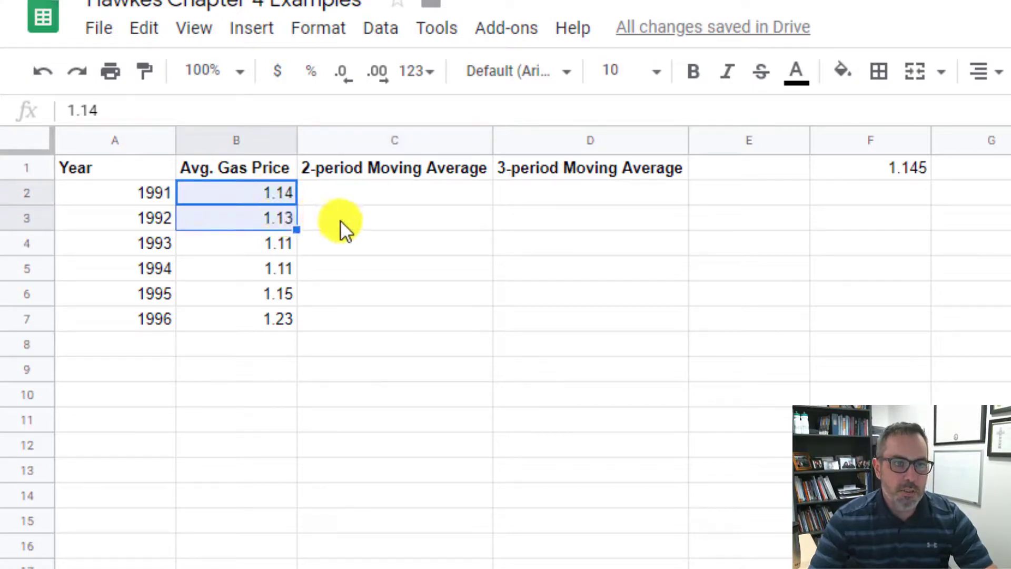
left_click(347, 221)
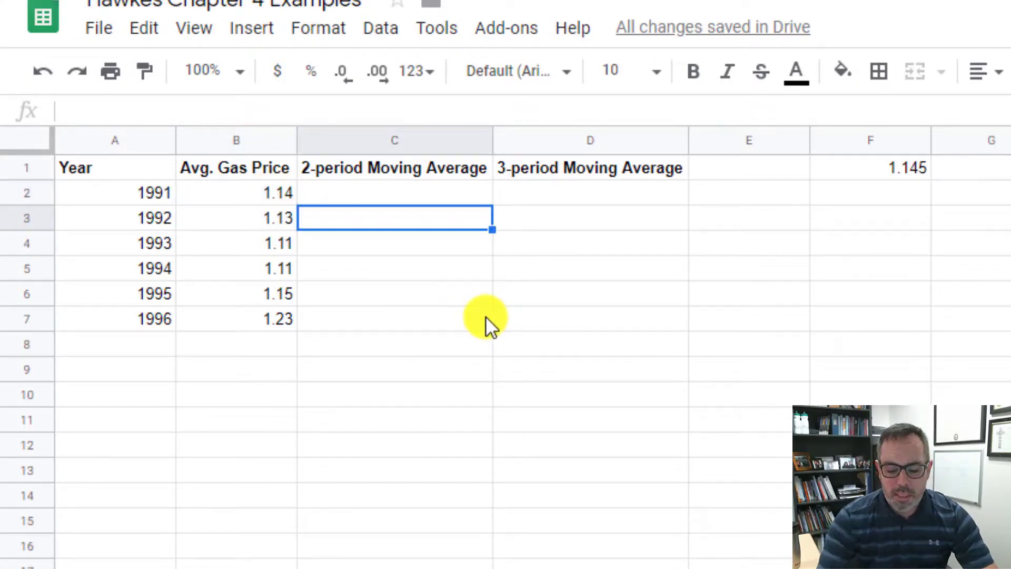
type("=ave")
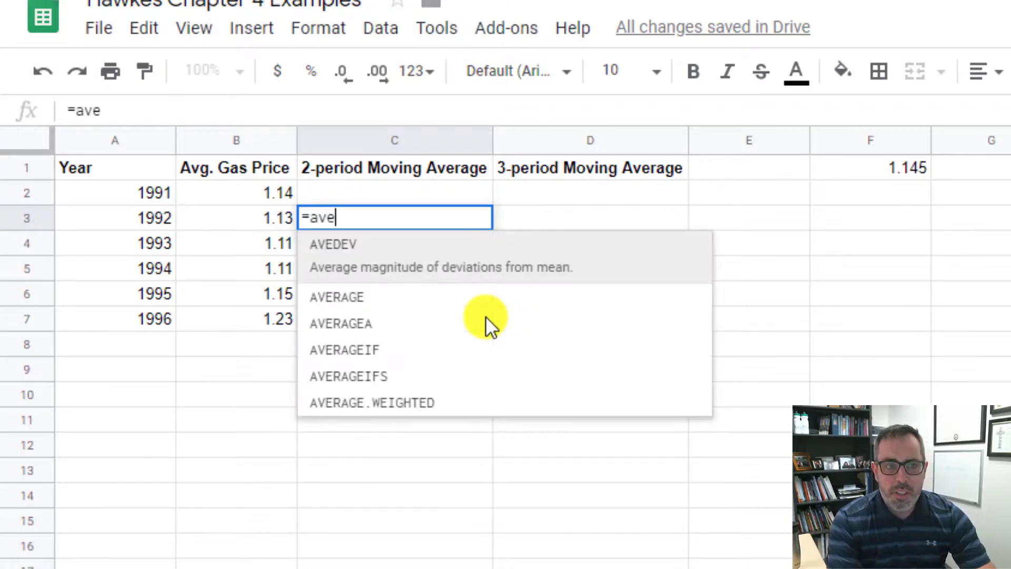
type("rage(")
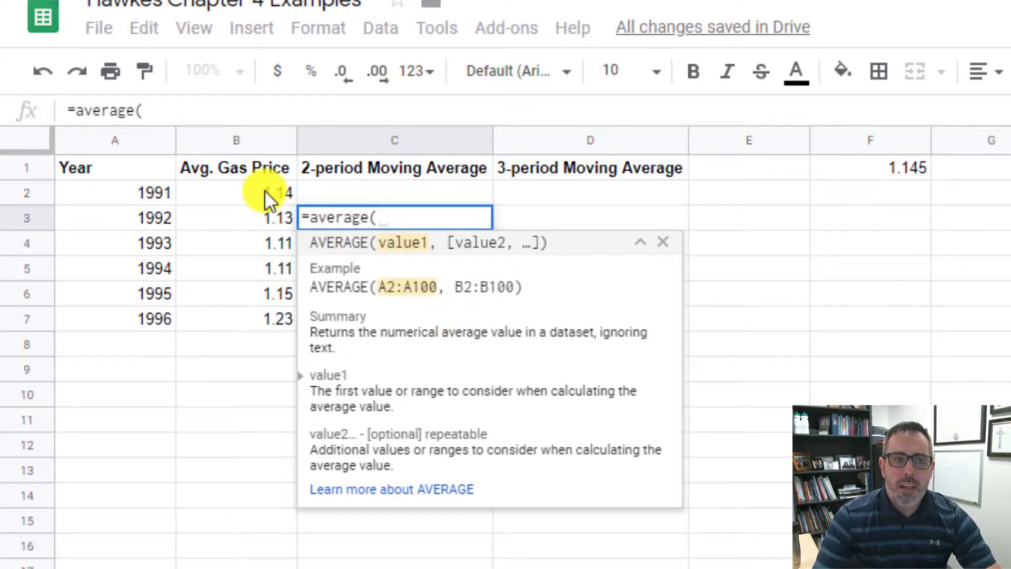
left_click_drag(264, 189, 266, 217)
type(")")
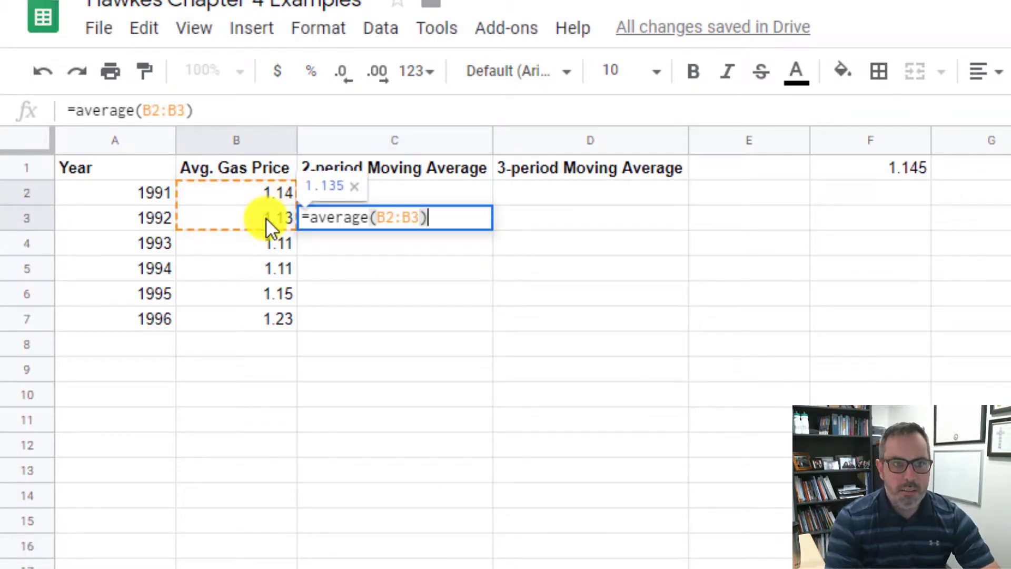
key("Return")
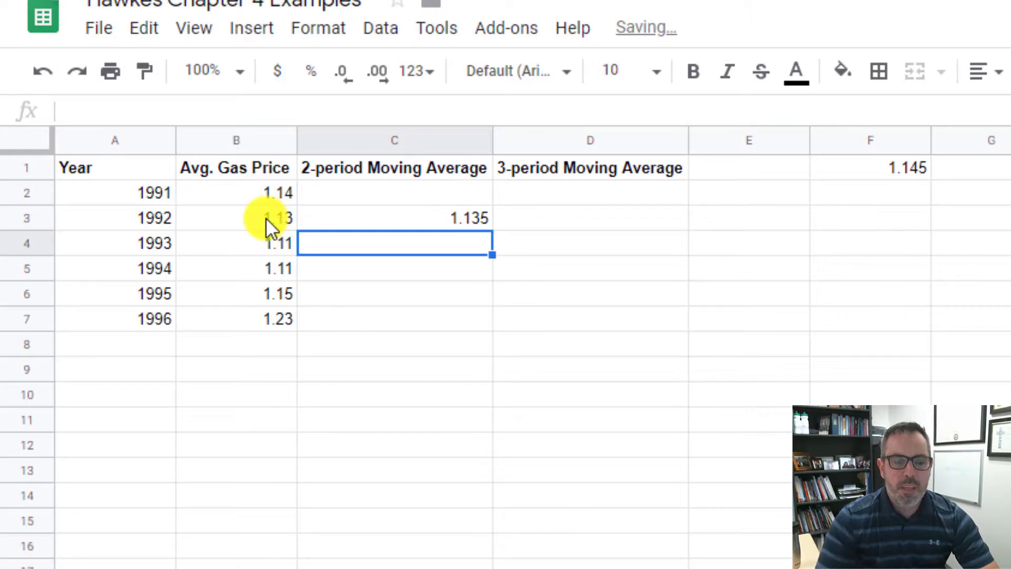
left_click(465, 211)
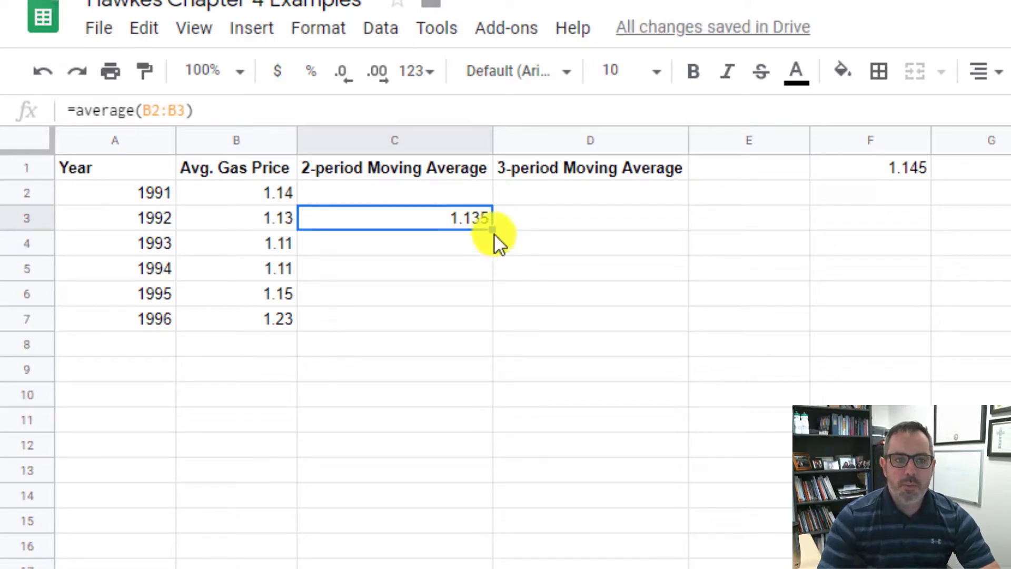
left_click_drag(493, 230, 484, 313)
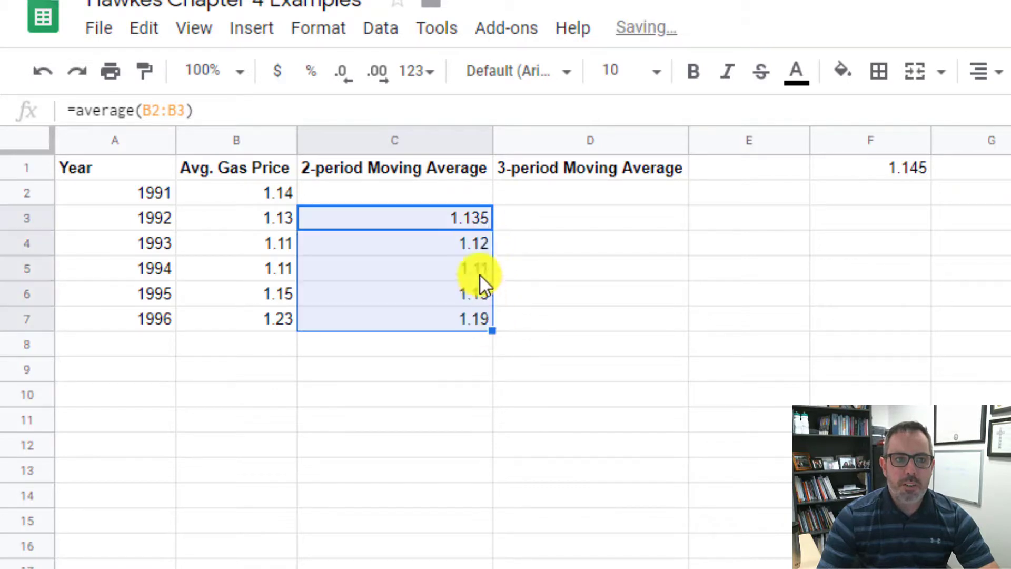
Inspect the filled 2-period moving average formulas in C4 through C7 to check which gas prices each one averages
left_click(399, 240)
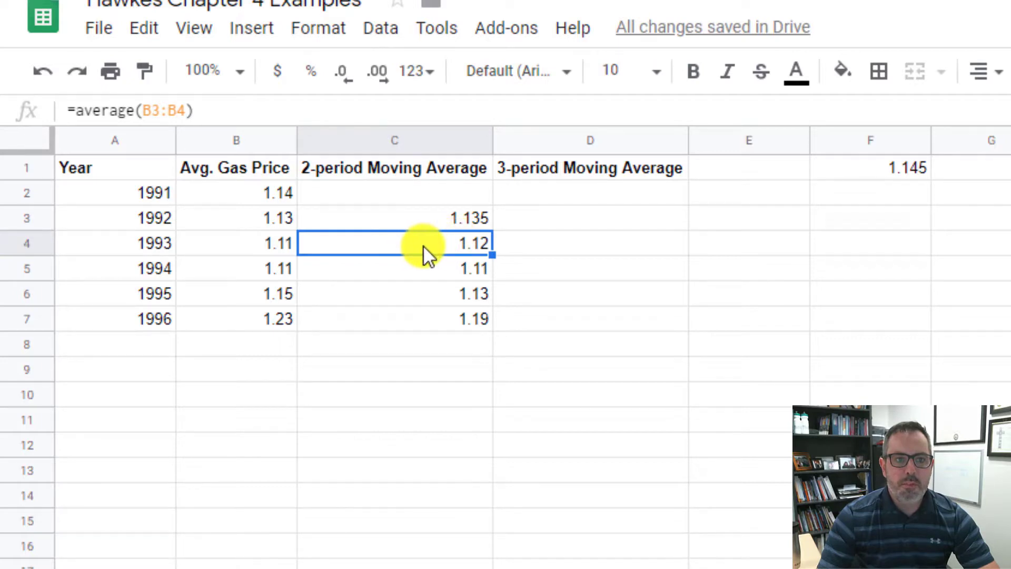
double_click(423, 245)
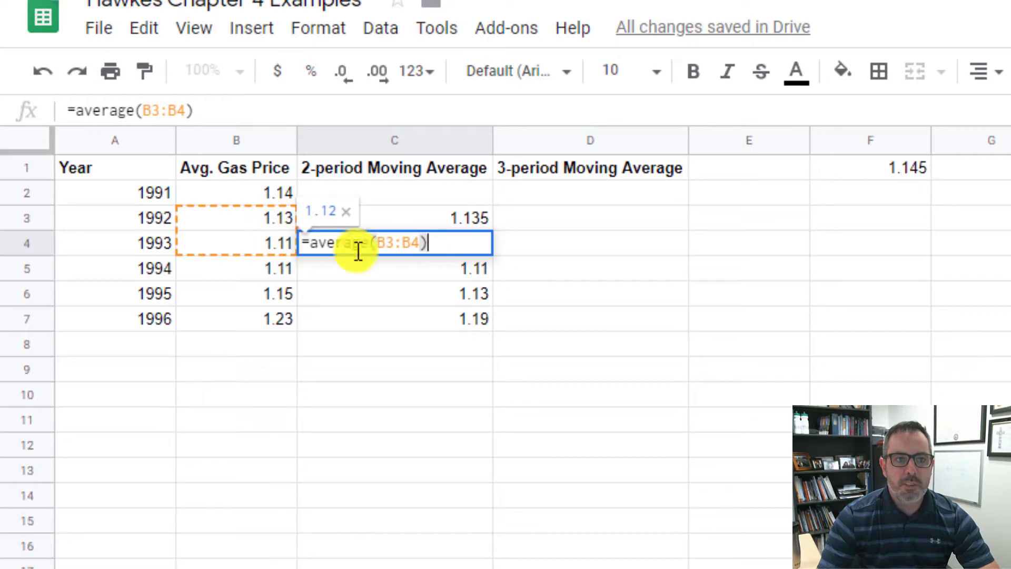
left_click(452, 266)
double_click(452, 266)
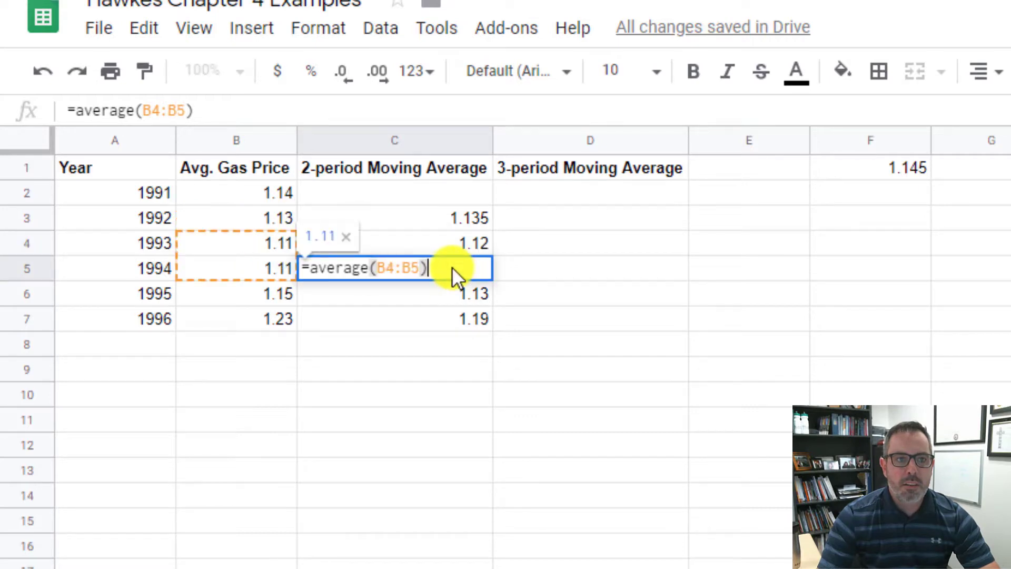
left_click(399, 293)
double_click(399, 293)
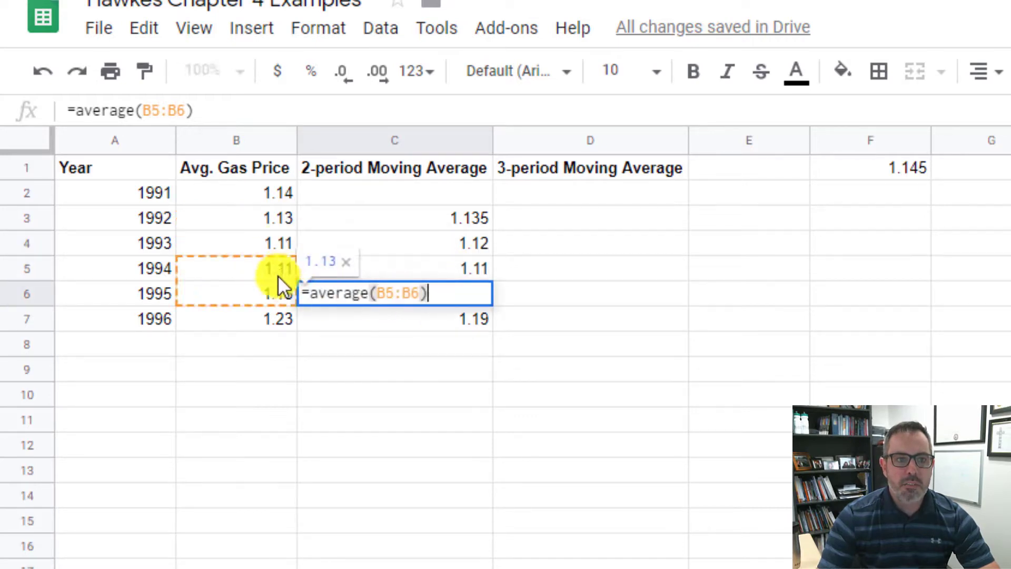
left_click(371, 318)
double_click(371, 318)
Calculate the 3-period moving average in cell D4 with =average(B2:B4) and fill the formula down to D7
left_click(606, 228)
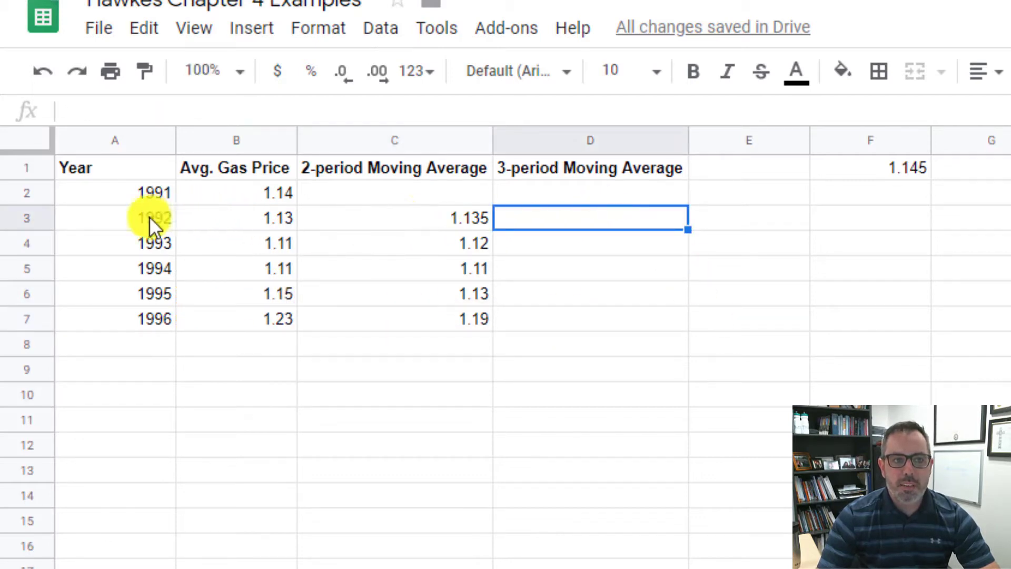
left_click(535, 242)
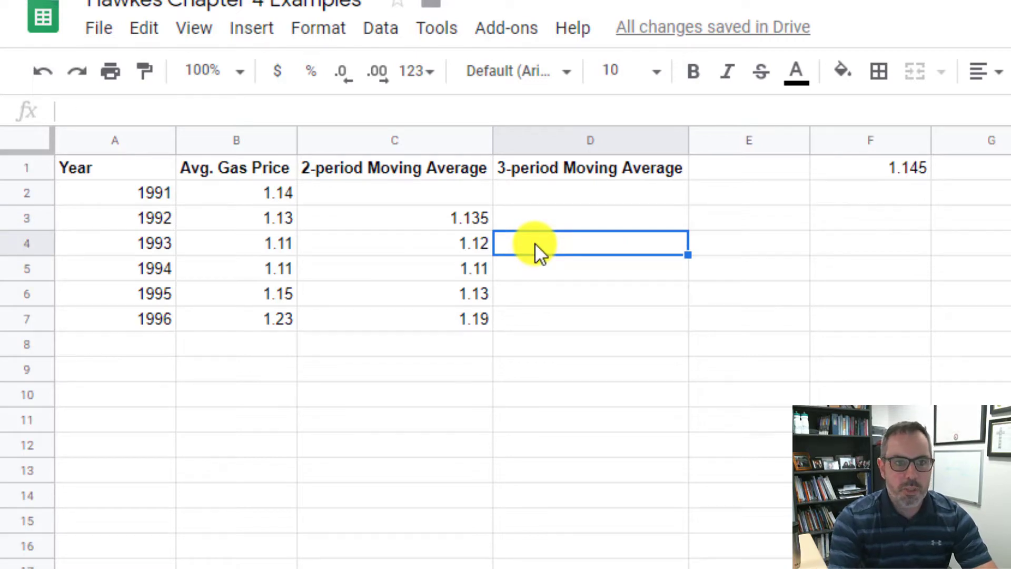
type("=average(")
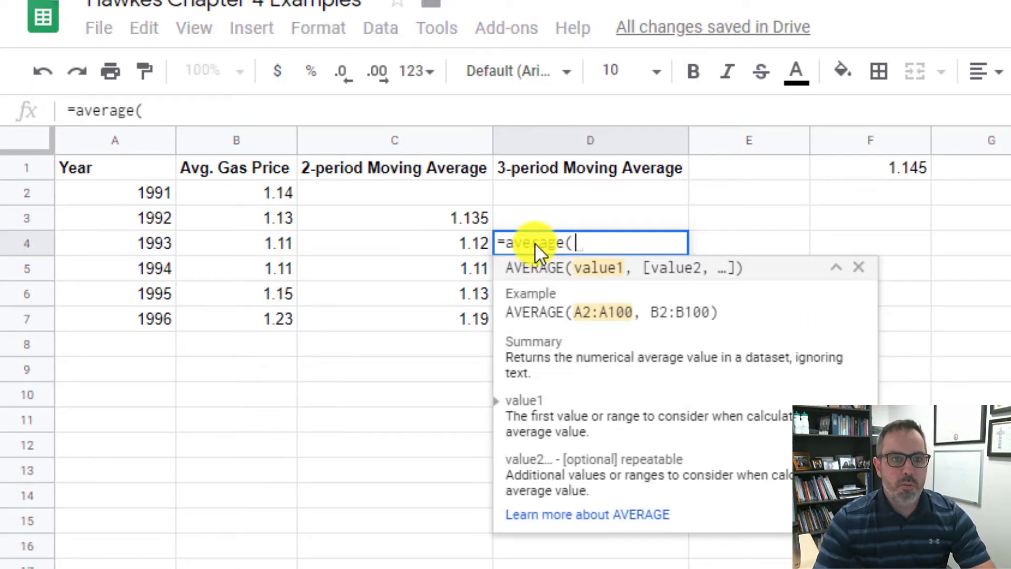
left_click(276, 191)
left_click_drag(278, 189, 286, 248)
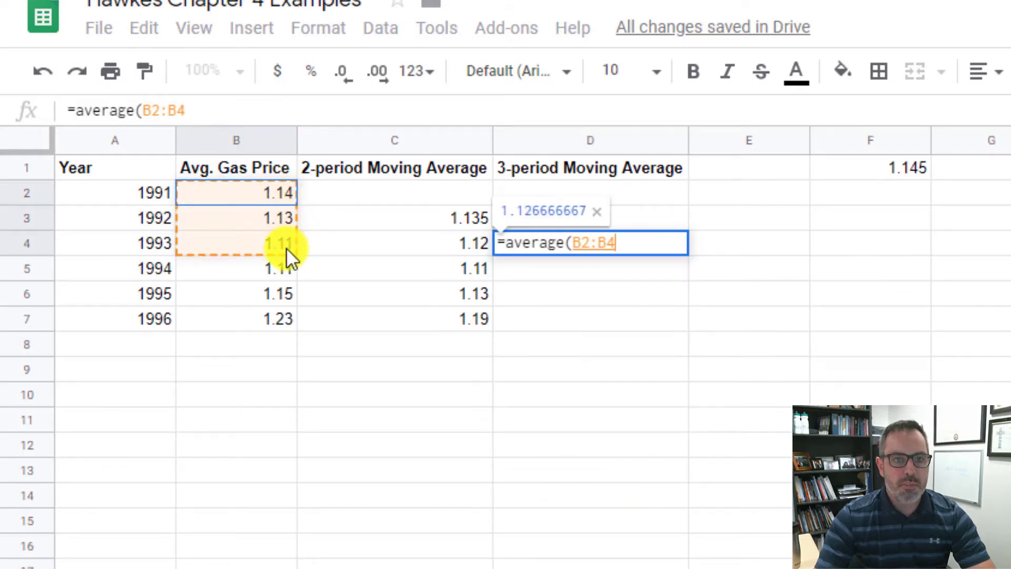
type(")")
key("Return")
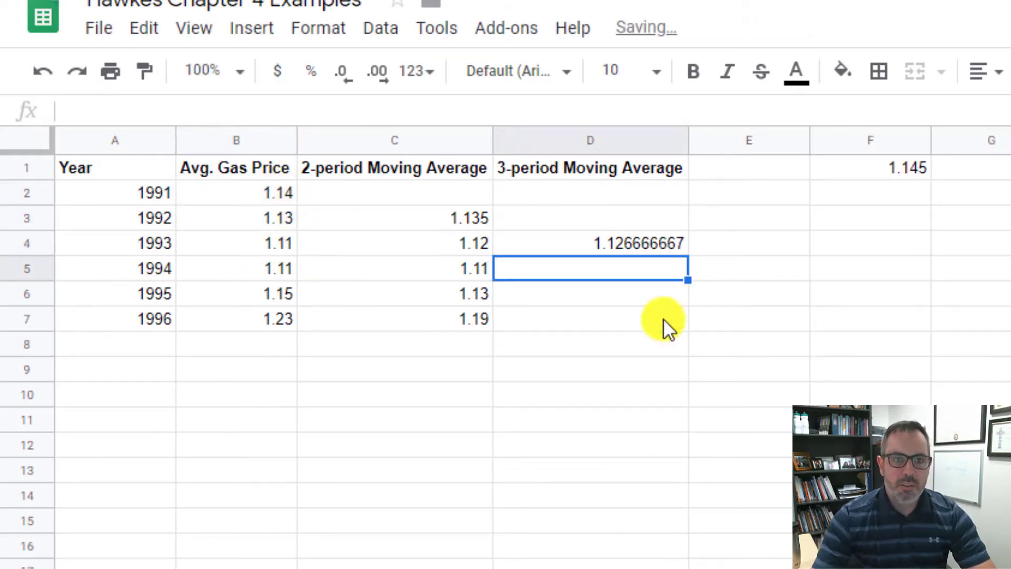
left_click(658, 245)
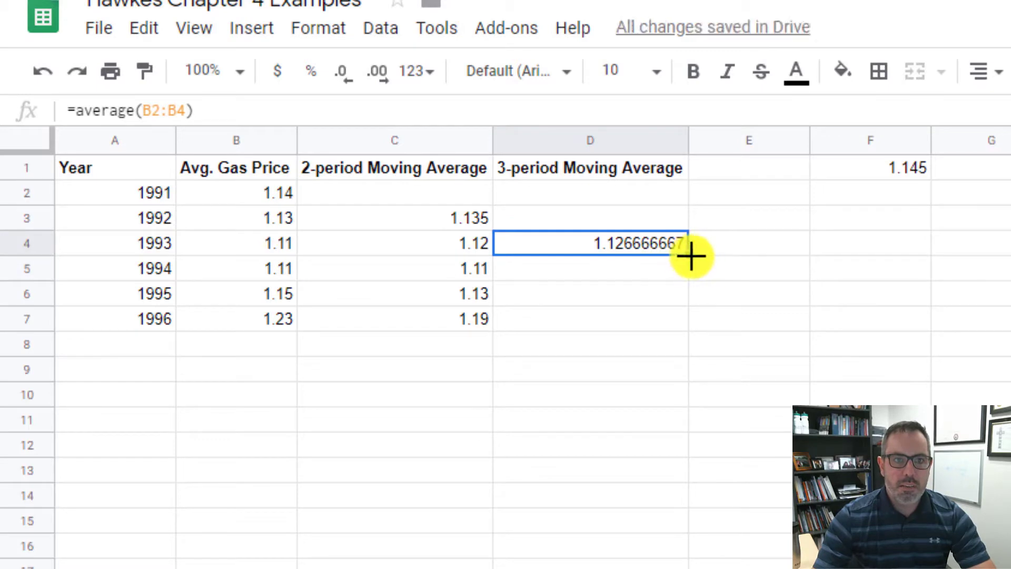
left_click_drag(690, 254, 684, 316)
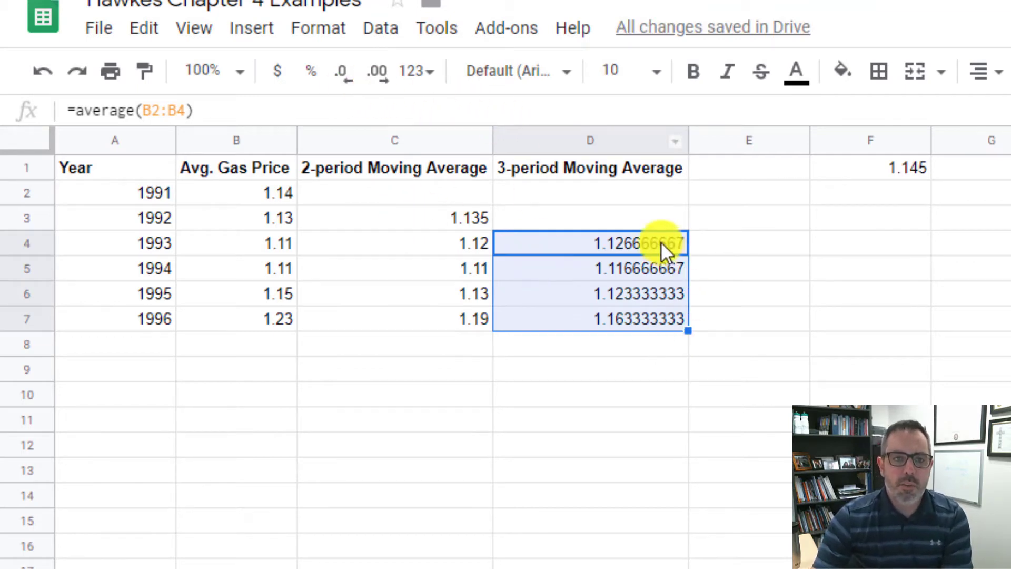
Format the 3-period moving averages in D4:D7 to show three decimal places
left_click(350, 88)
left_click(348, 87)
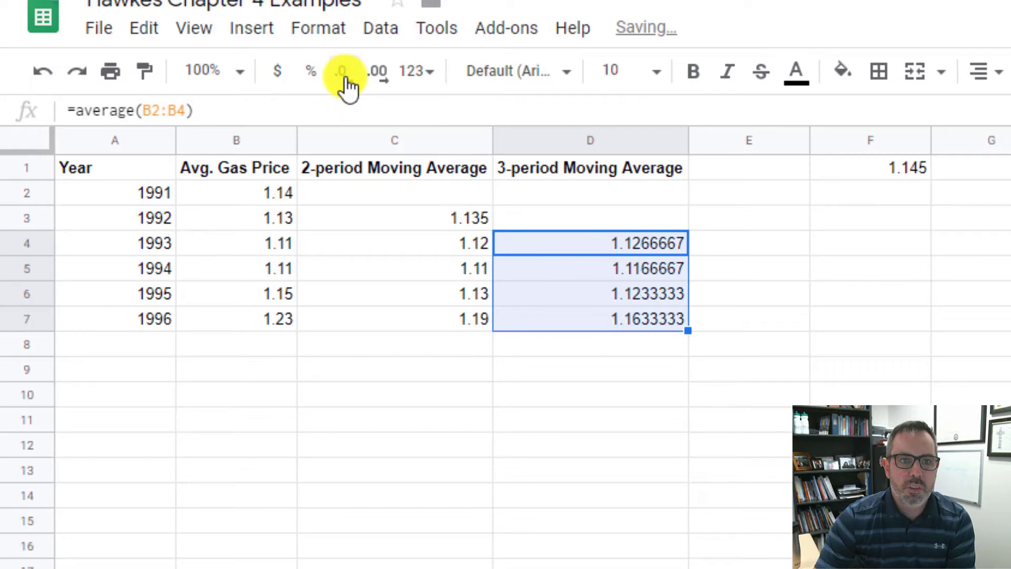
left_click(347, 87)
left_click(347, 86)
left_click(347, 87)
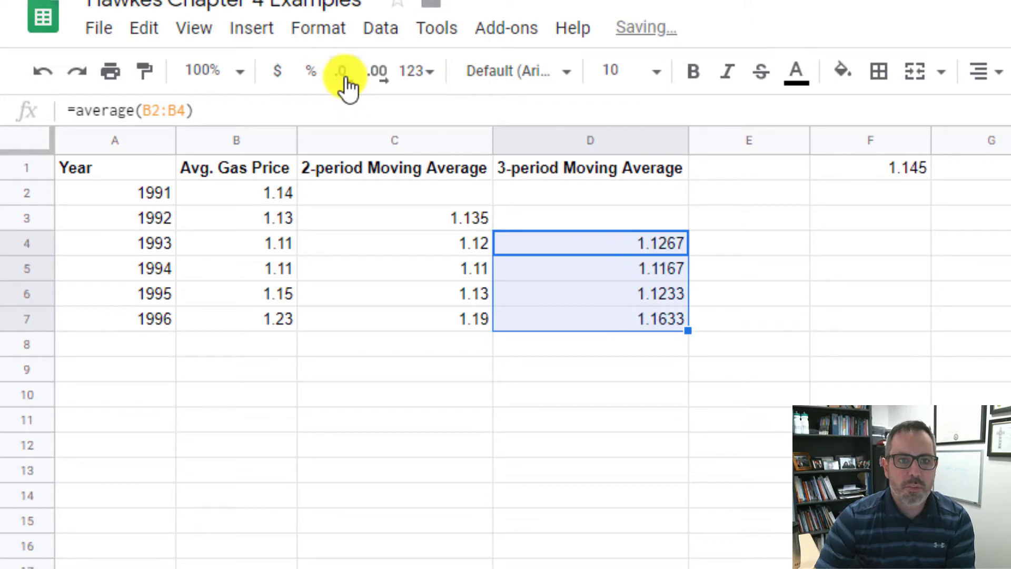
left_click(347, 87)
left_click(348, 86)
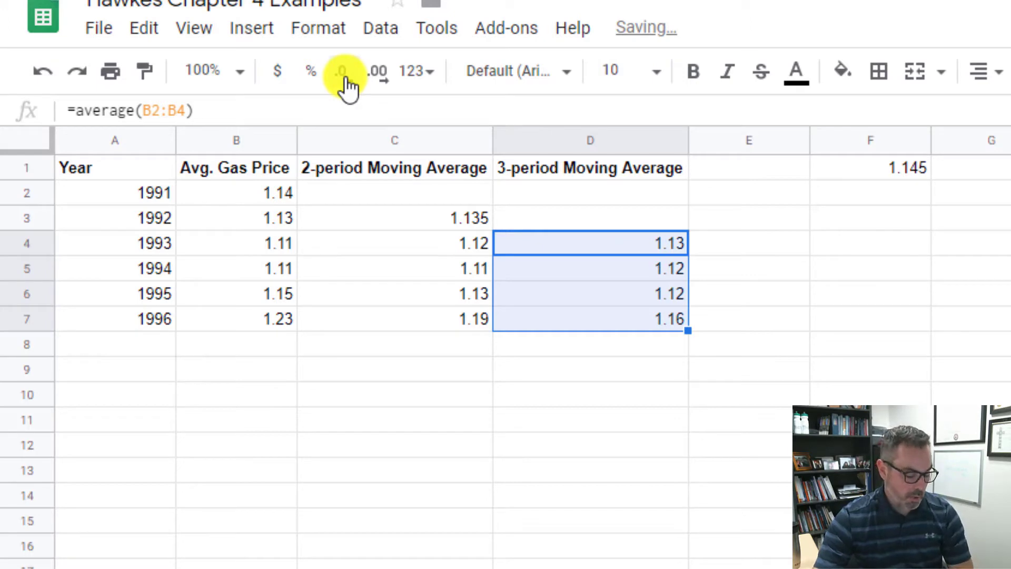
left_click(377, 72)
Format the 2-period Moving Average column to show three decimal places
left_click(452, 138)
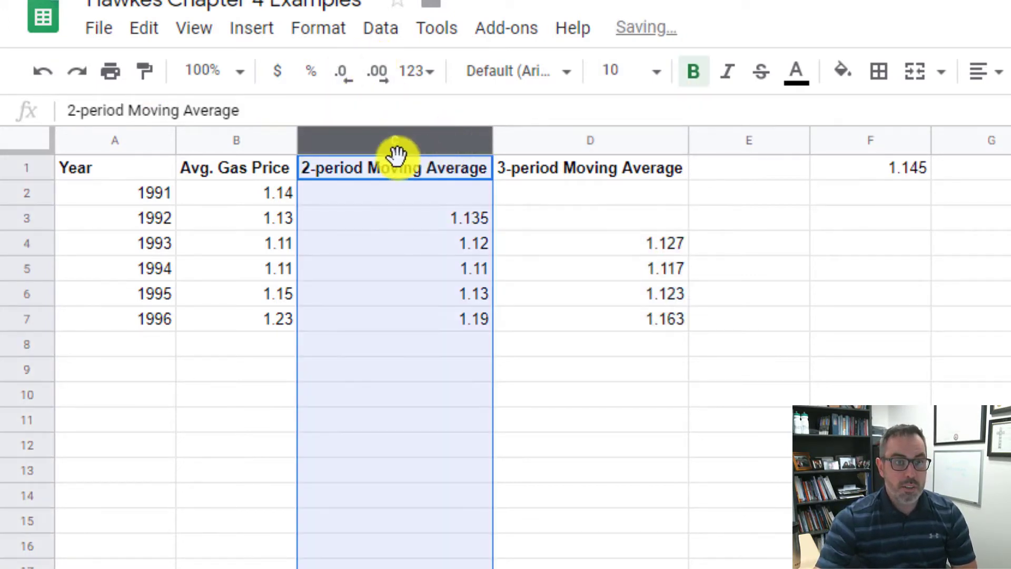
left_click(377, 79)
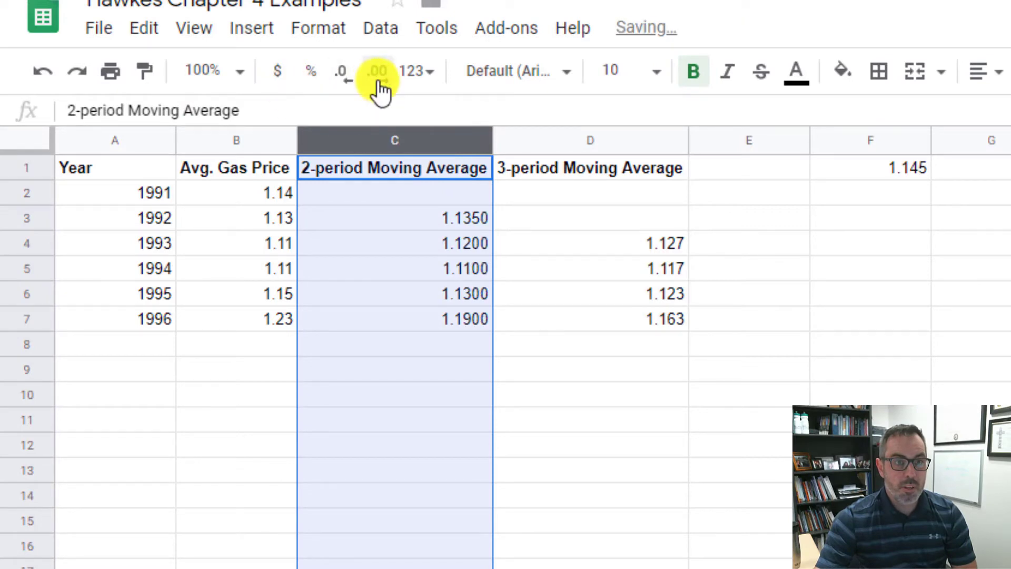
left_click(343, 76)
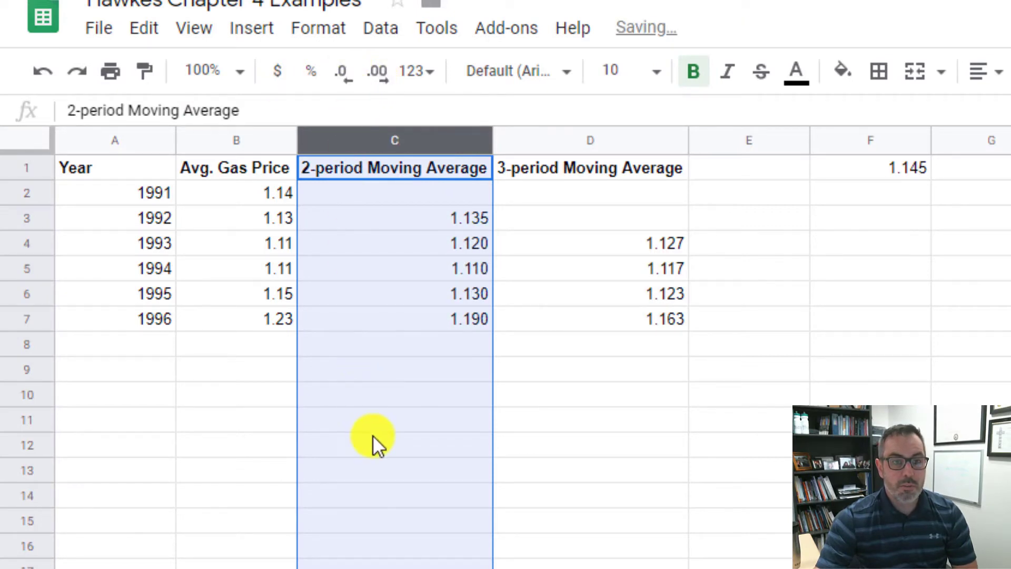
left_click(655, 450)
Select the whole Avg. Gas Price column
left_click(262, 140)
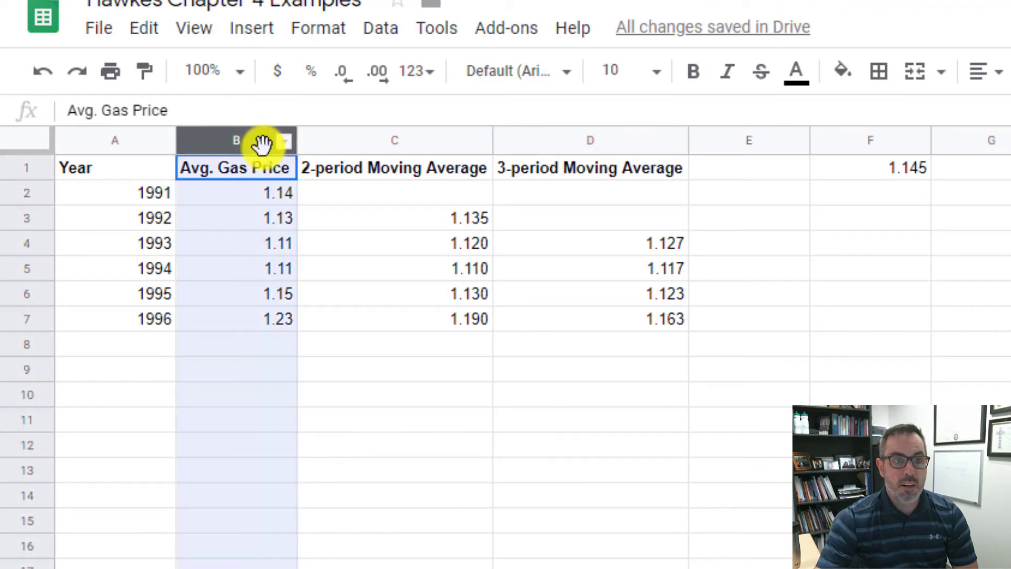